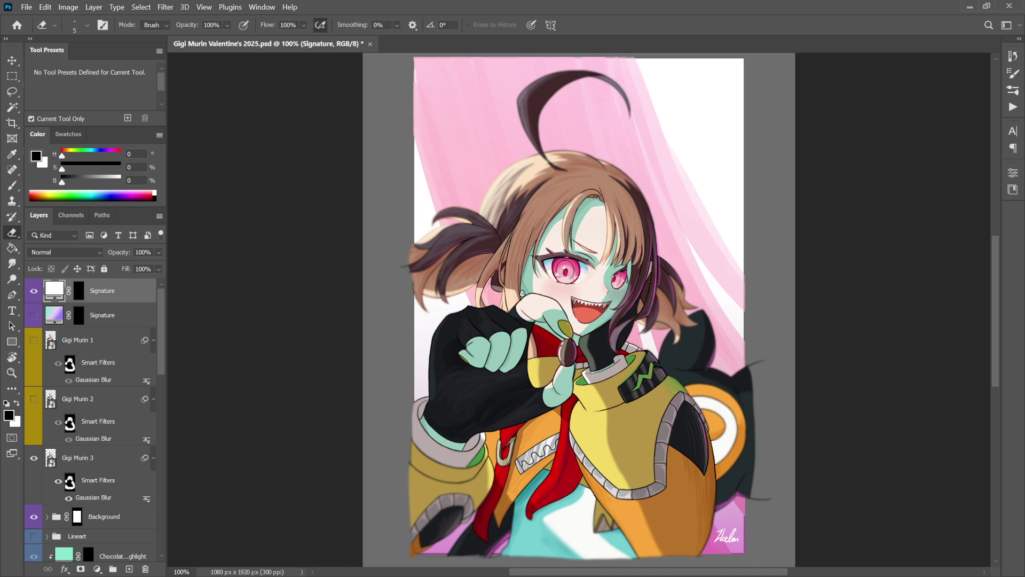
pyautogui.moveTo(649, 281); pyautogui.dragTo(569, 289)
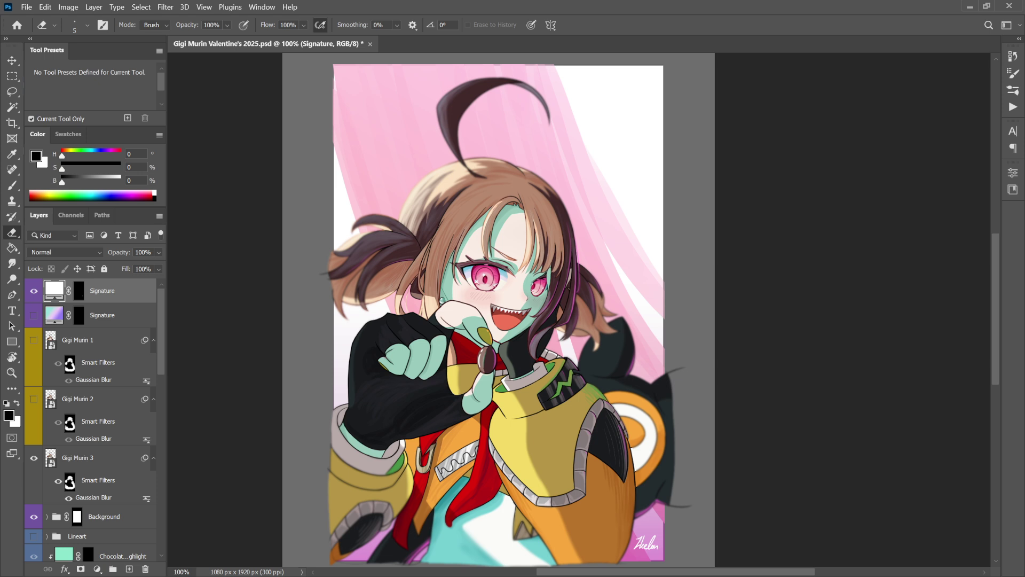
pyautogui.moveTo(569, 289)
pyautogui.mouseDown()
pyautogui.moveTo(566, 272)
pyautogui.moveTo(572, 282)
pyautogui.mouseUp()
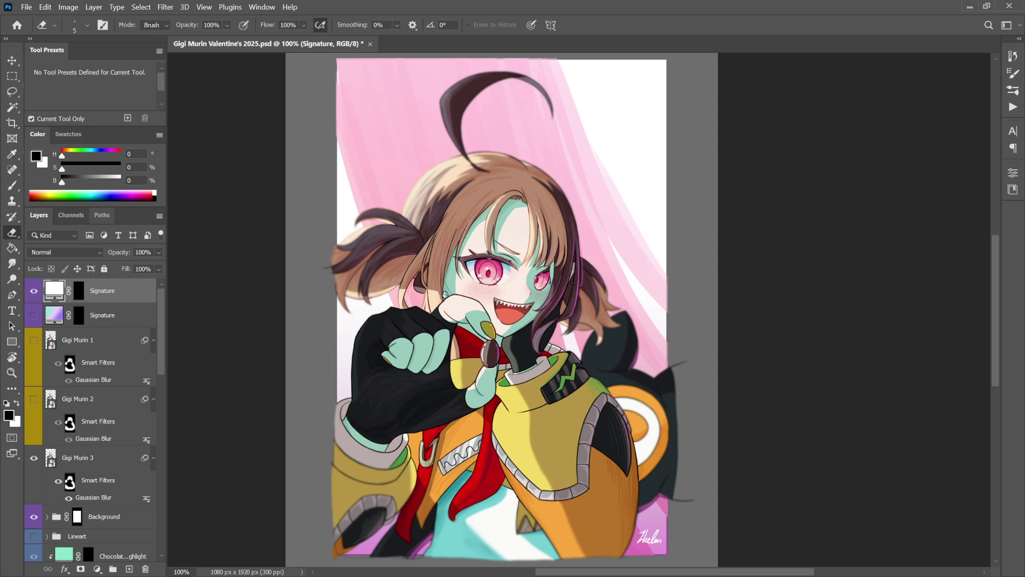
pyautogui.scroll(-6, 102, 398)
pyautogui.scroll(6, 102, 398)
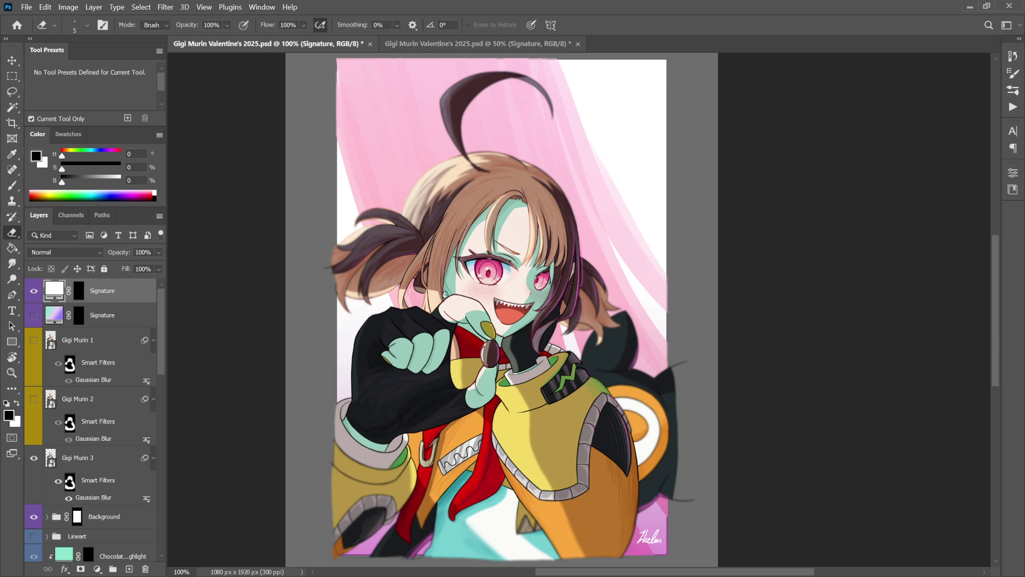
# Open a second window of the illustration beside the first one and zoom it out to 33.3%.
pyautogui.hotkey('ctrl', 'Tab')
pyautogui.hotkey('ctrl', 'Tab')
pyautogui.hotkey('ctrl', 'Tab')
pyautogui.hotkey('ctrl', 'Tab')
pyautogui.hotkey('ctrl', 'Tab')
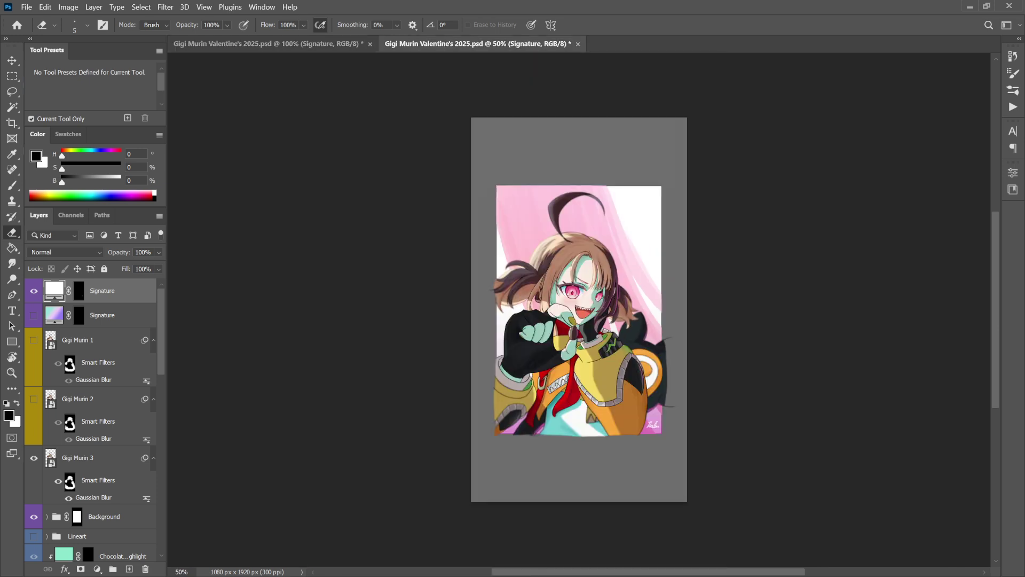
pyautogui.hotkey('ctrl', 'w')
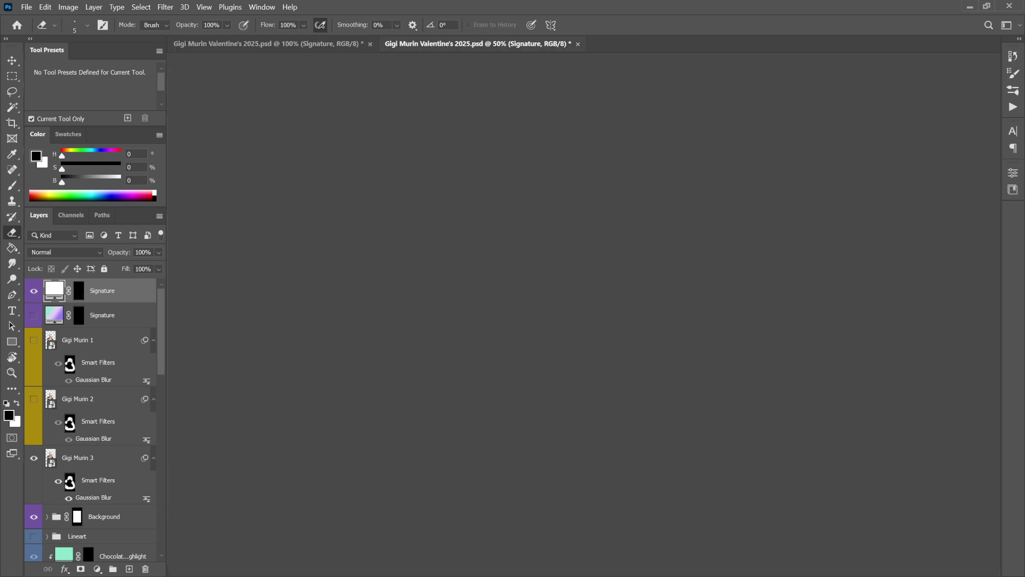
pyautogui.hotkey('ctrl', '-')
pyautogui.hotkey('ctrl', '-')
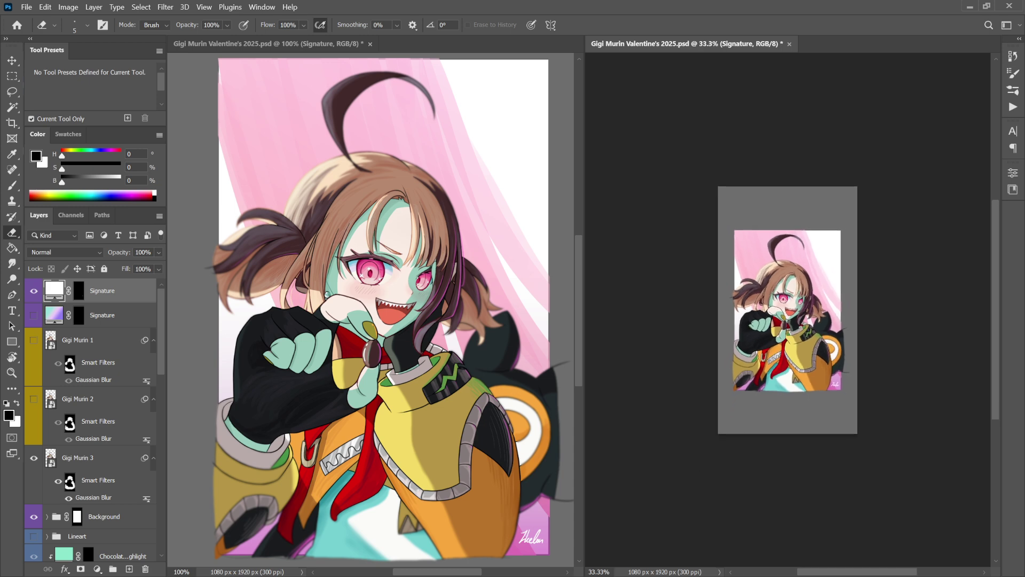
# Narrow the second window to a slim preview pane and make the main document window active.
pyautogui.moveTo(584, 310); pyautogui.dragTo(881, 310)
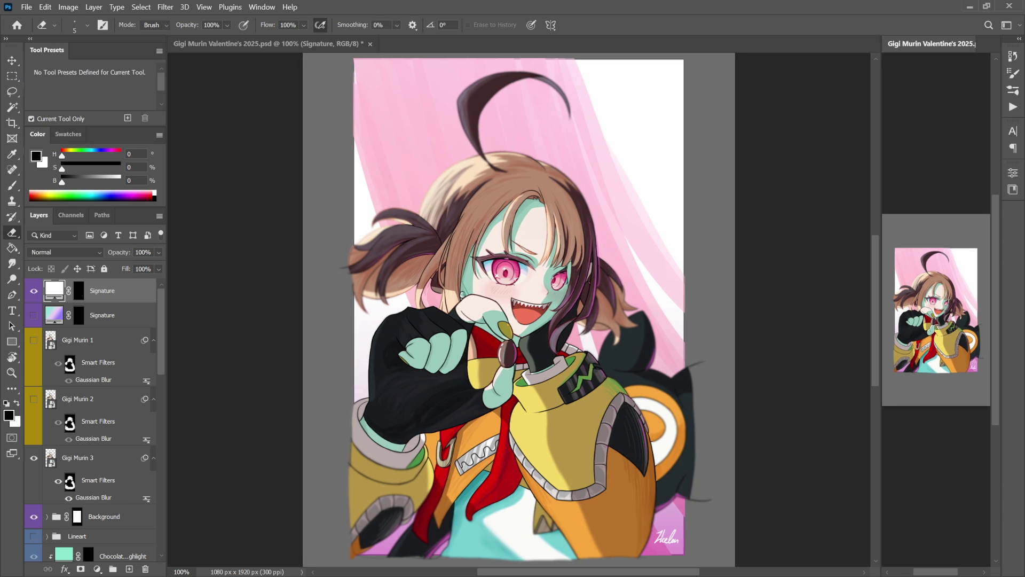
pyautogui.click(269, 44)
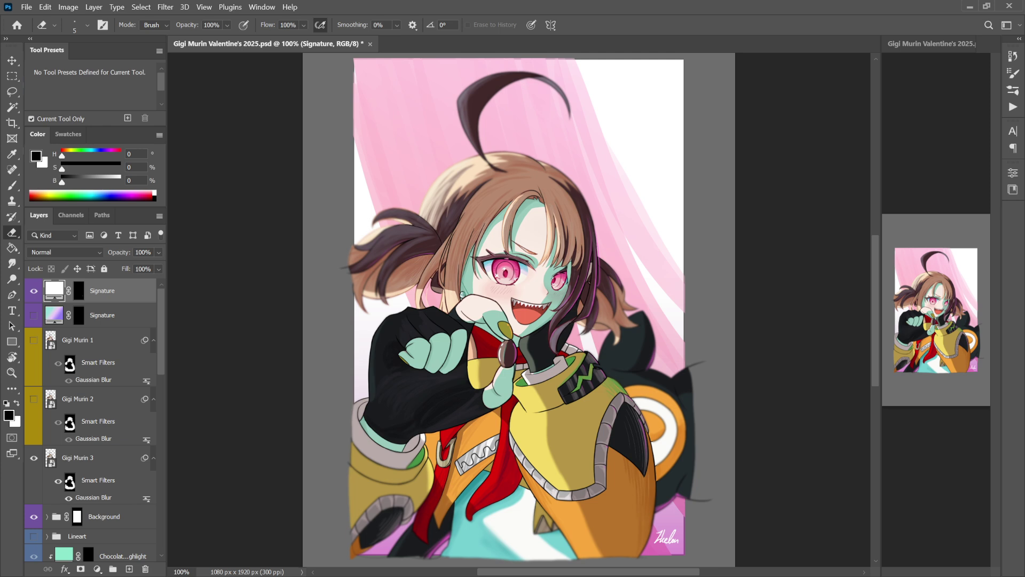
pyautogui.moveTo(518, 299); pyautogui.dragTo(446, 285)
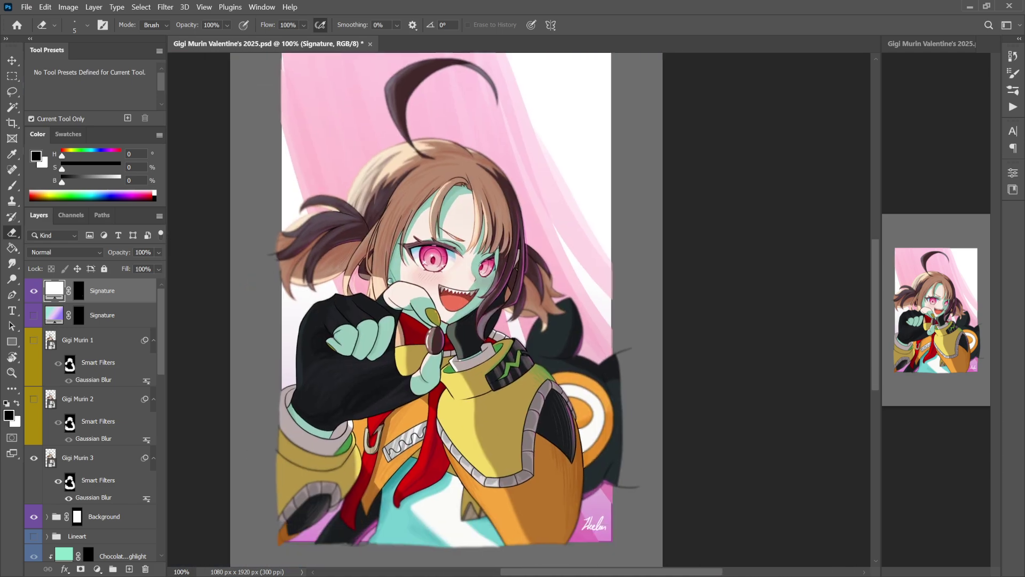
# Add a new blank layer above the Signature layers and activate the Brush tool.
pyautogui.hotkey('ctrl', 'shift', 'h')
pyautogui.hotkey('ctrl', 'shift', 'h')
pyautogui.click(129, 569)
pyautogui.press('b')
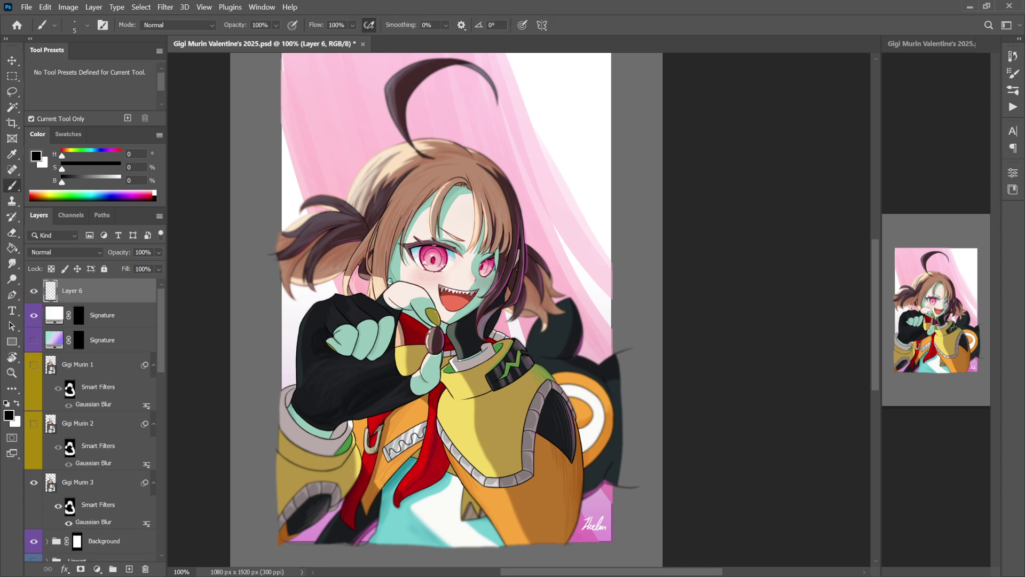
# Try a black zigzag brush stroke across the background and hair on the new layer, and undo it.
pyautogui.moveTo(534, 67)
pyautogui.mouseDown()
pyautogui.moveTo(560, 124)
pyautogui.moveTo(523, 191)
pyautogui.moveTo(513, 253)
pyautogui.moveTo(643, 263)
pyautogui.mouseUp()
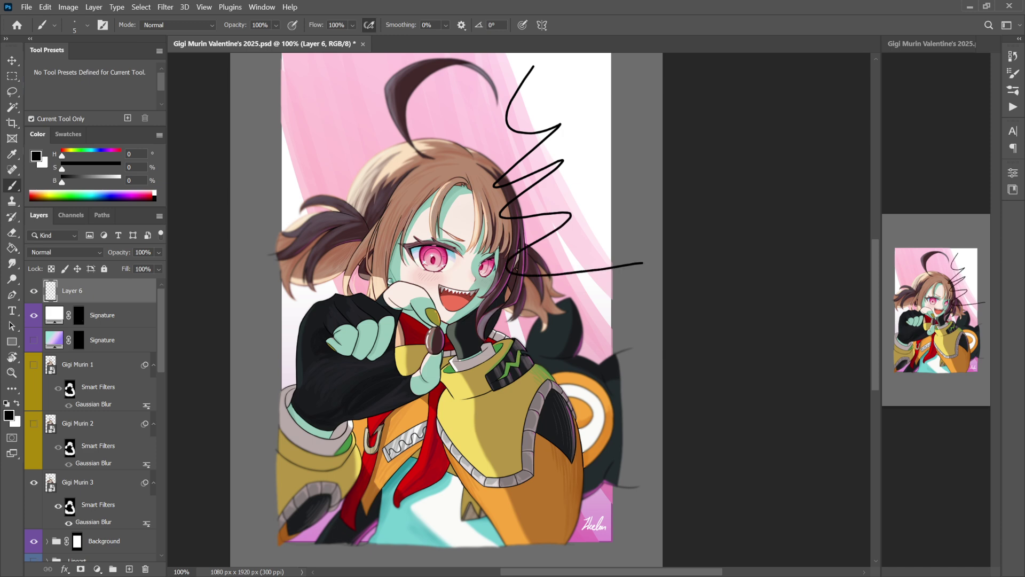
pyautogui.hotkey('ctrl', 'z')
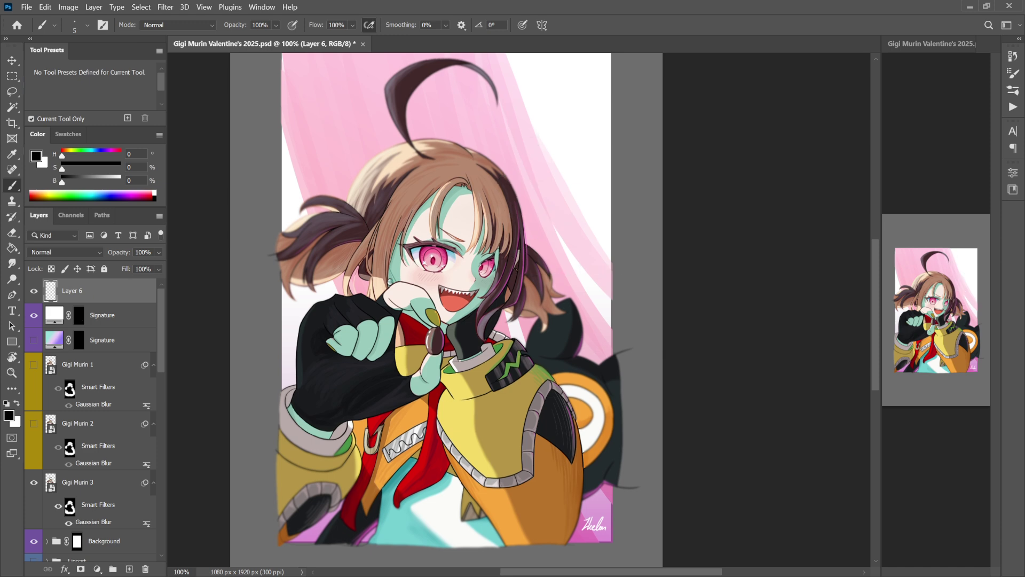
pyautogui.hscroll(-3, 500, 310)
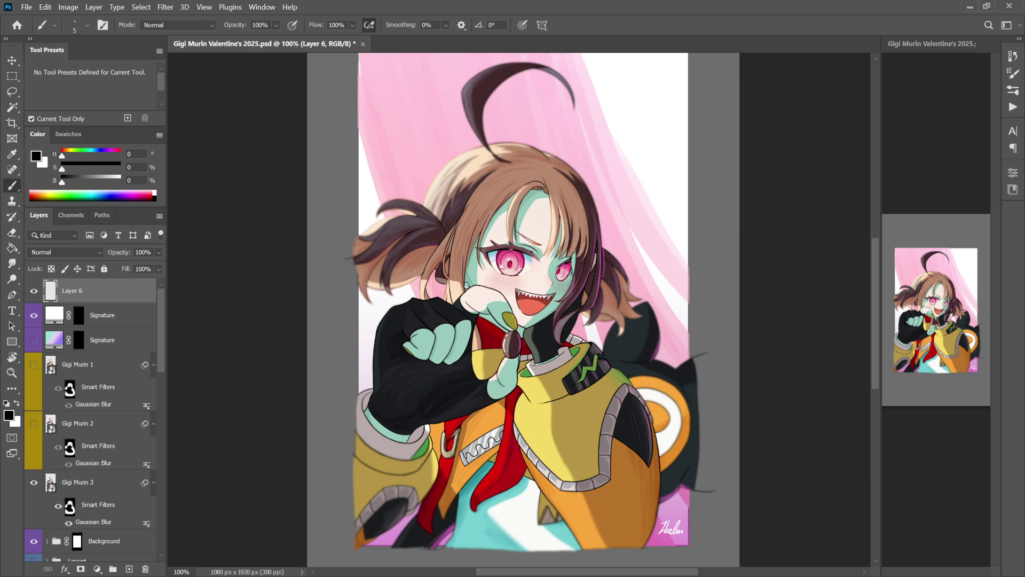
# Center the illustration vertically in the slim preview window and return to the main document window.
pyautogui.hotkey('ctrl', 'Tab')
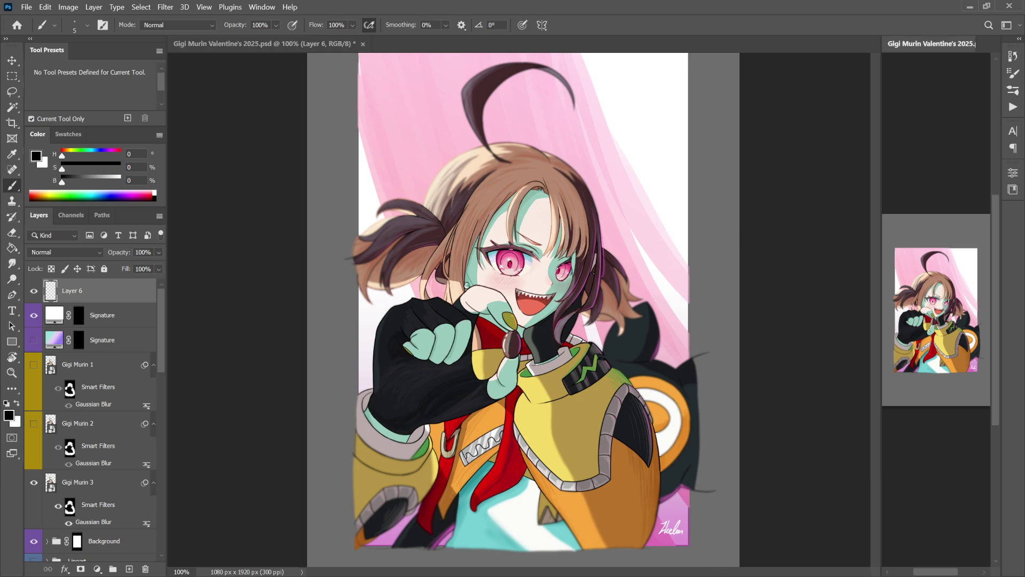
pyautogui.moveTo(996, 310); pyautogui.dragTo(995, 241)
pyautogui.scroll(-6, 936, 310)
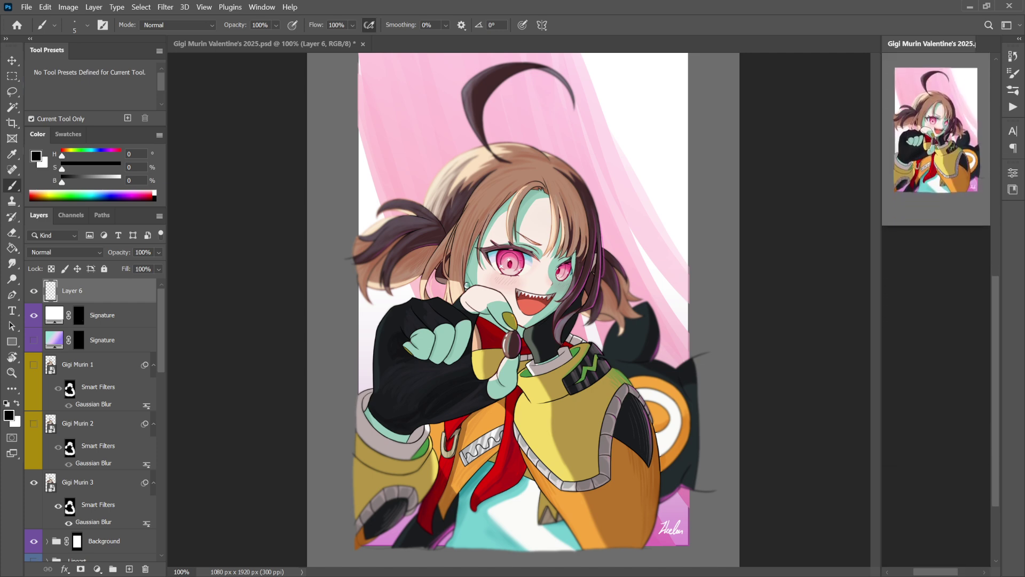
pyautogui.scroll(3, 936, 310)
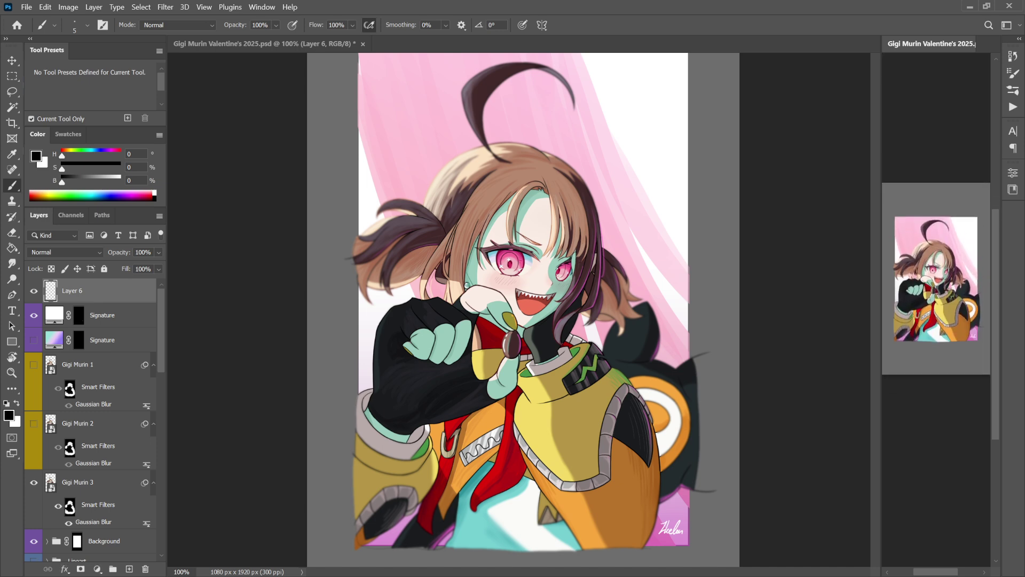
pyautogui.hotkey('ctrl', 'Tab')
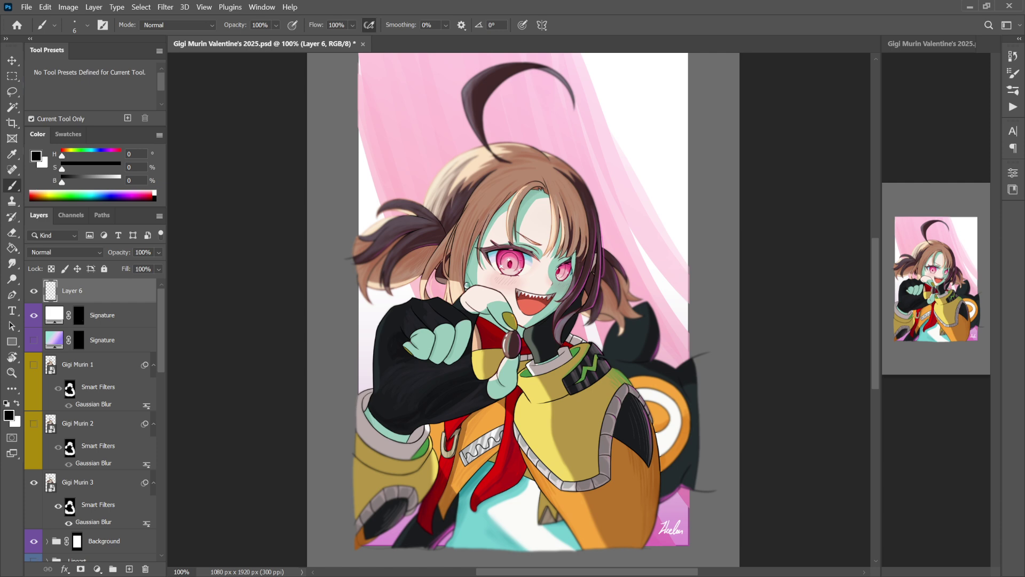
# Hide the Gigi Murin 3 layer and the Background group.
pyautogui.scroll(-5, 90, 416)
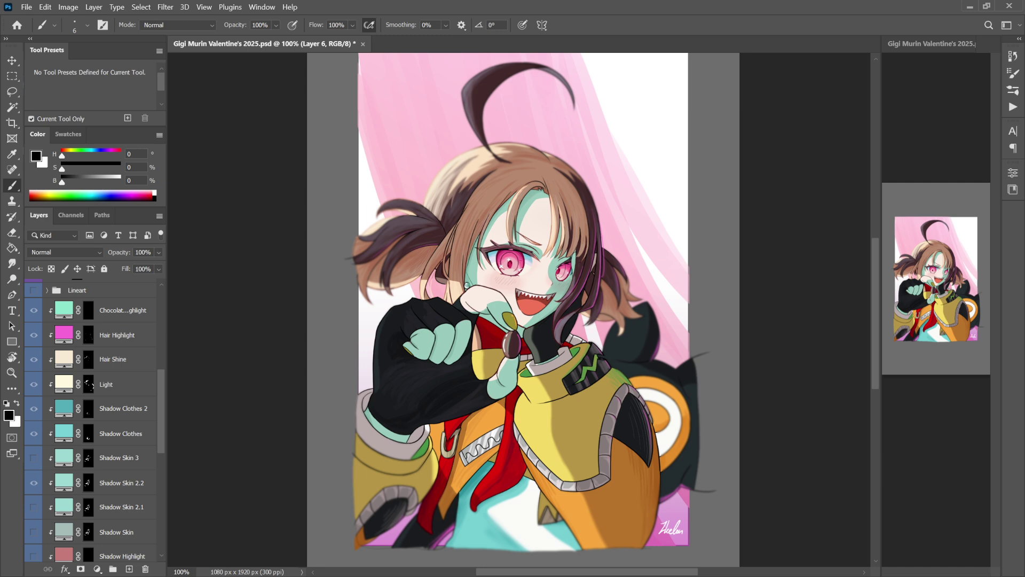
pyautogui.scroll(5, 90, 417)
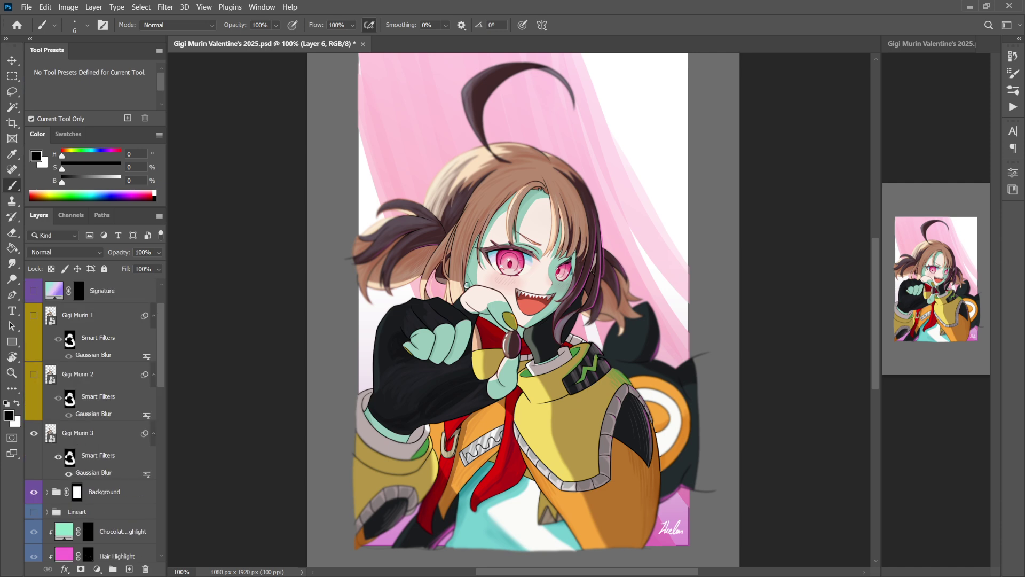
pyautogui.click(33, 433)
pyautogui.click(33, 492)
# Expand the Colour 2 group below the clipped shadow layers and make it visible.
pyautogui.scroll(-5, 34, 492)
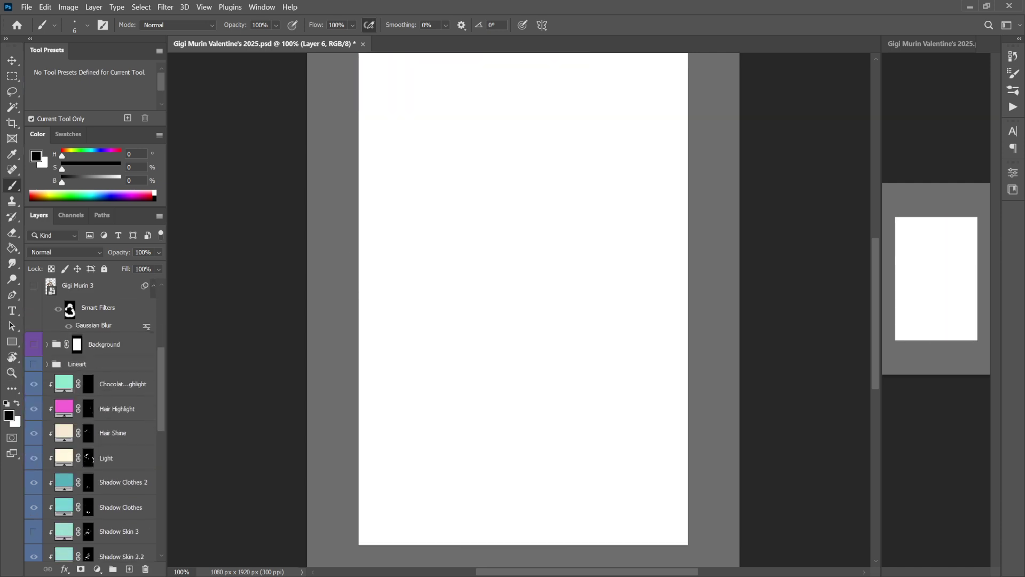
pyautogui.scroll(-6, 91, 417)
pyautogui.scroll(5, 91, 416)
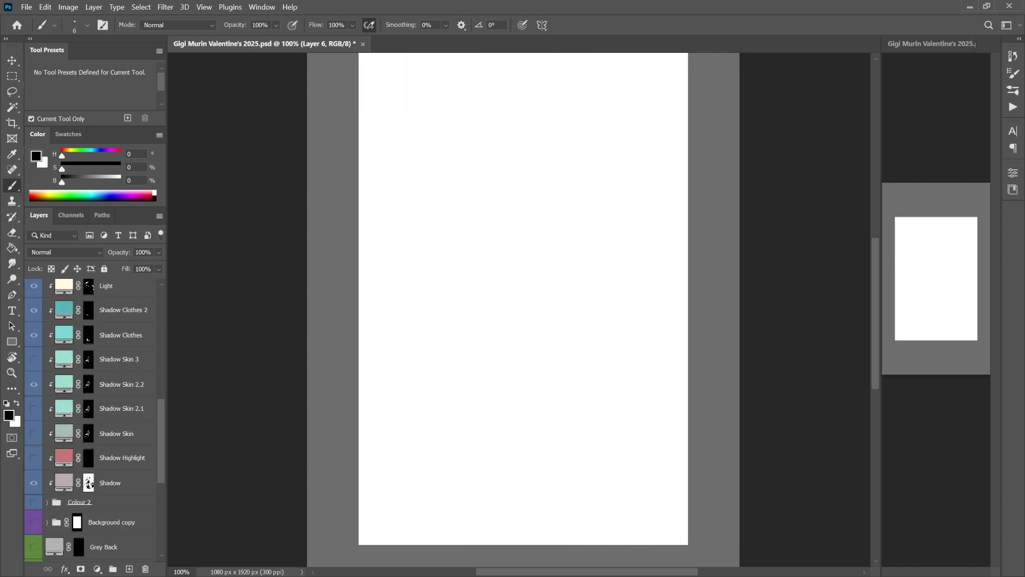
pyautogui.scroll(-4, 90, 417)
pyautogui.click(47, 403)
pyautogui.scroll(-4, 91, 416)
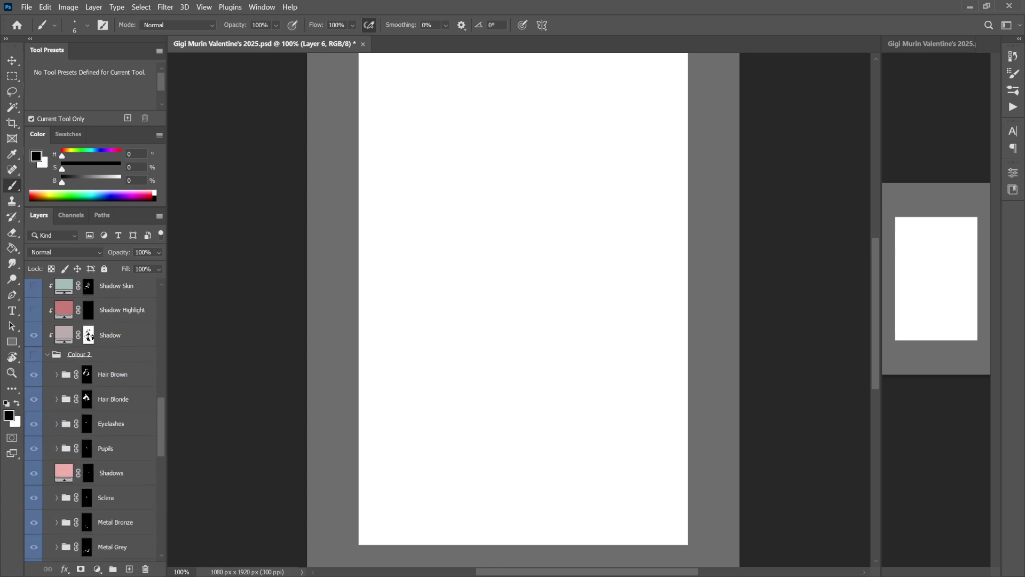
pyautogui.click(33, 305)
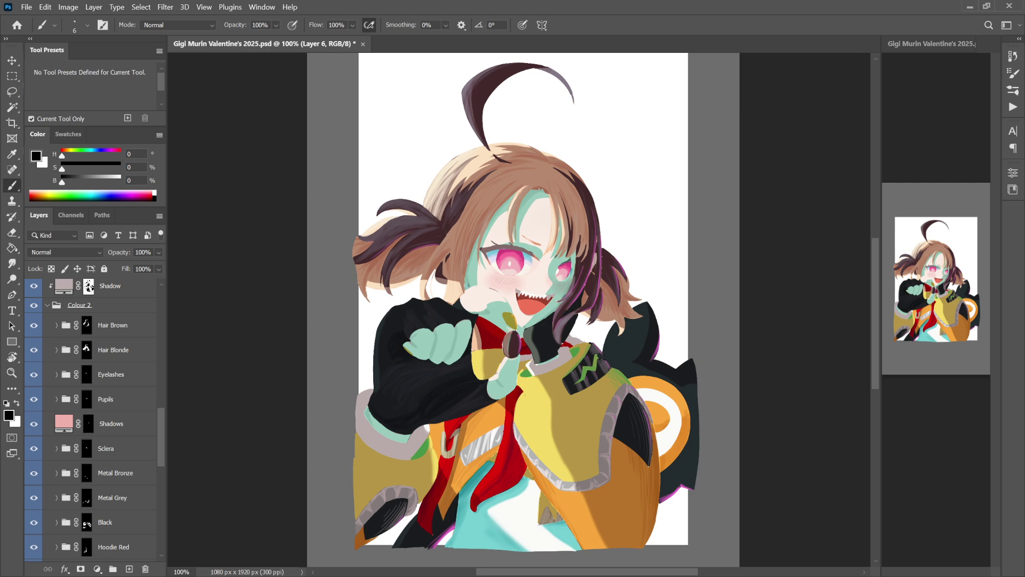
# Make the Lineart group above the colour layers visible.
pyautogui.scroll(10, 91, 417)
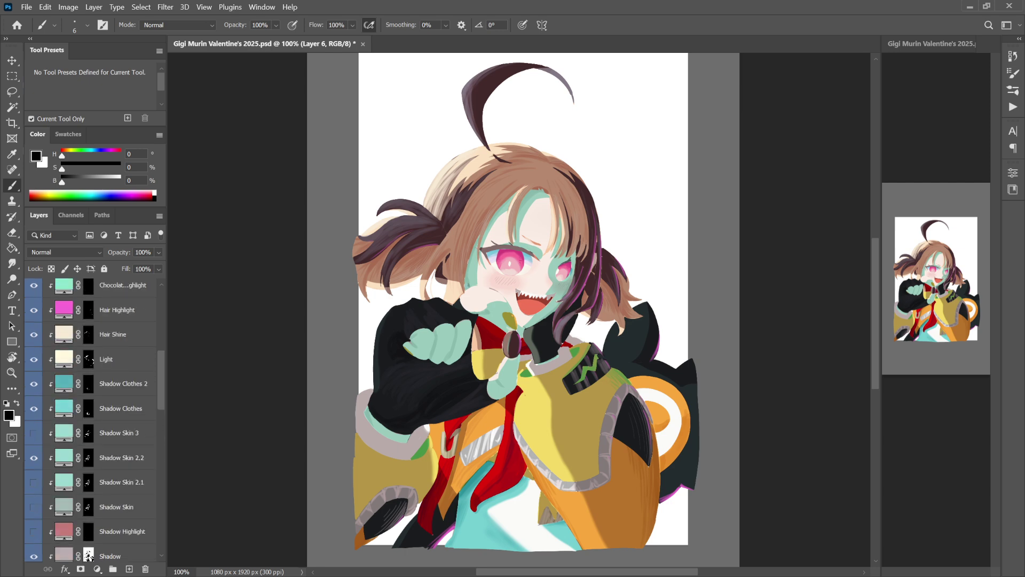
pyautogui.scroll(-10, 91, 416)
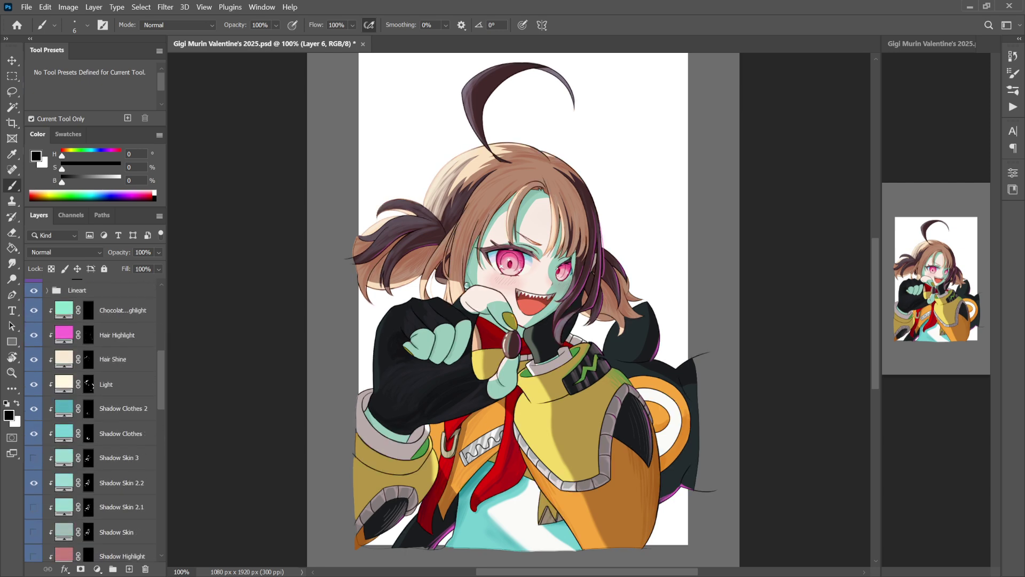
# Expand the Hair Brown group inside Colour 2 and select its Base fill, followed by the group's layer mask.
pyautogui.scroll(-4, 91, 417)
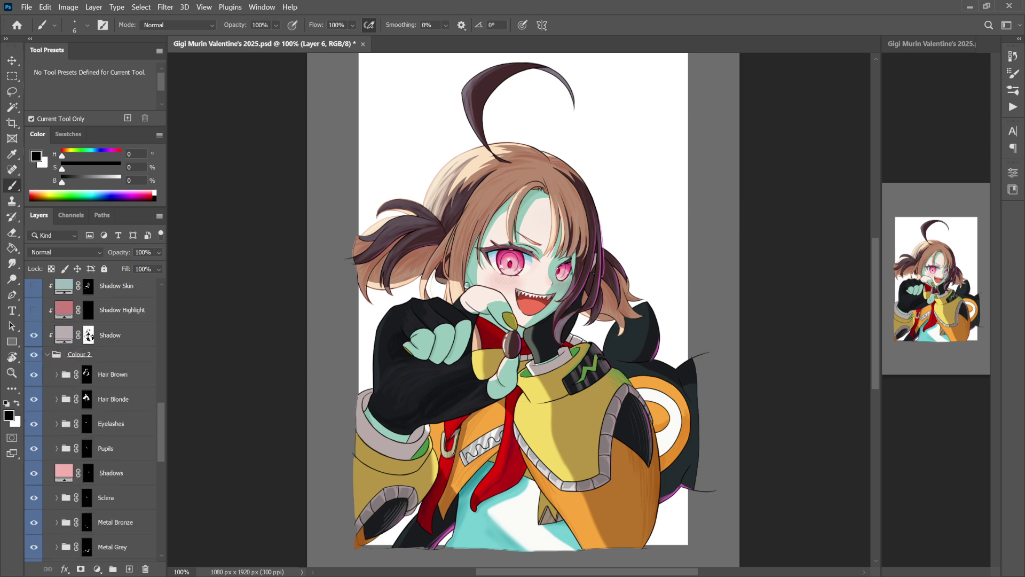
pyautogui.click(107, 305)
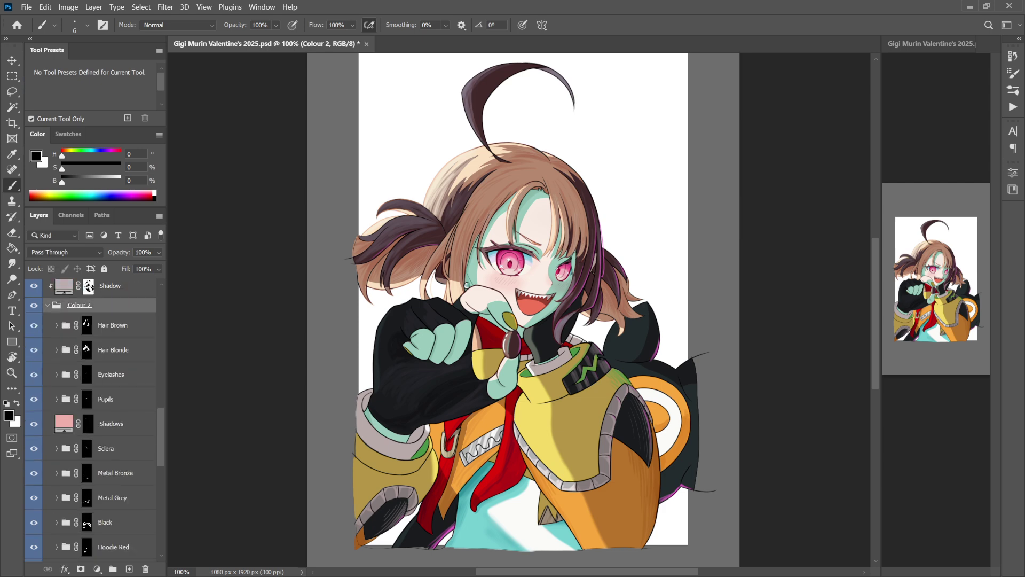
pyautogui.click(112, 324)
pyautogui.scroll(-5, 91, 417)
pyautogui.scroll(5, 91, 417)
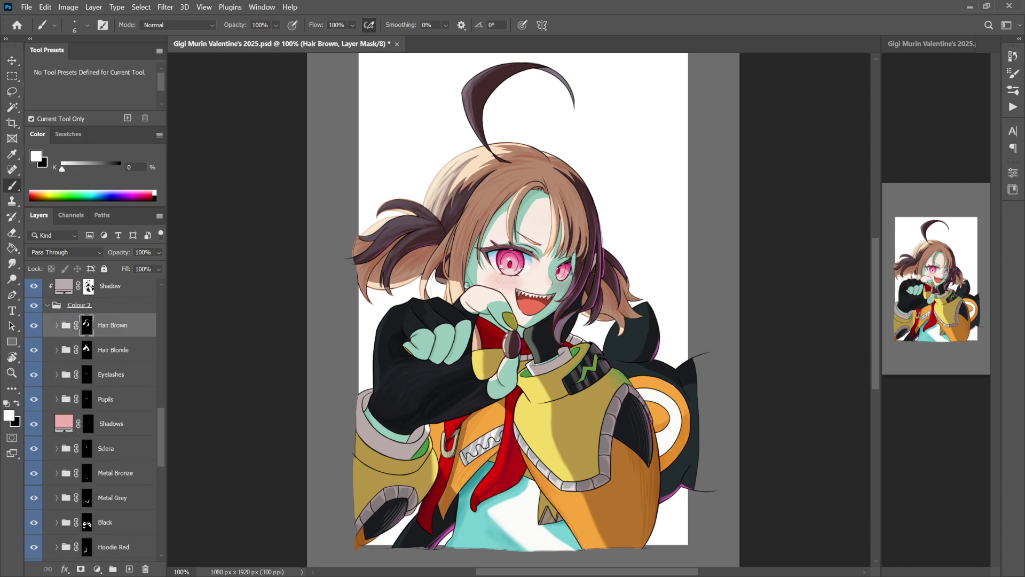
pyautogui.click(57, 325)
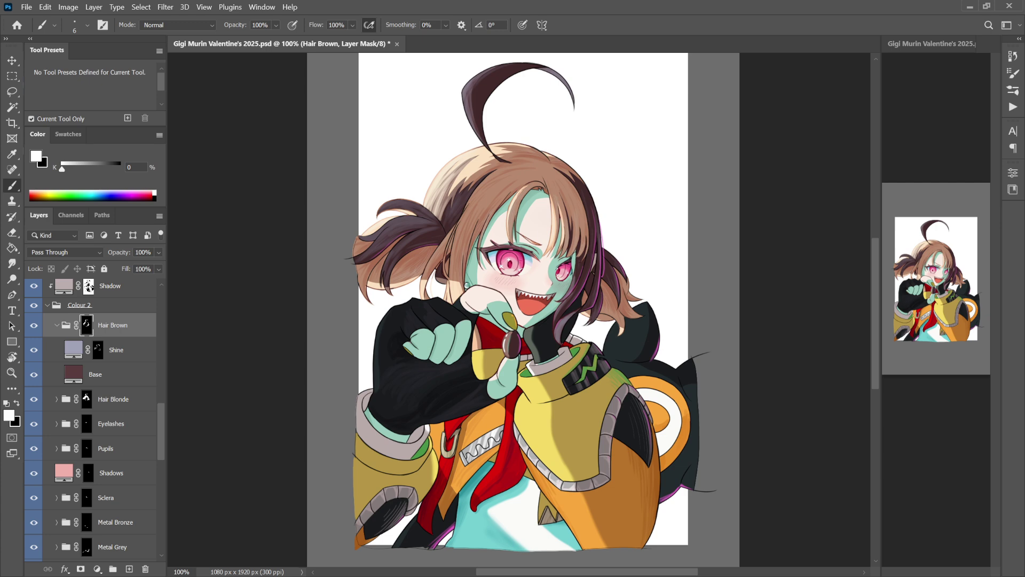
pyautogui.click(95, 373)
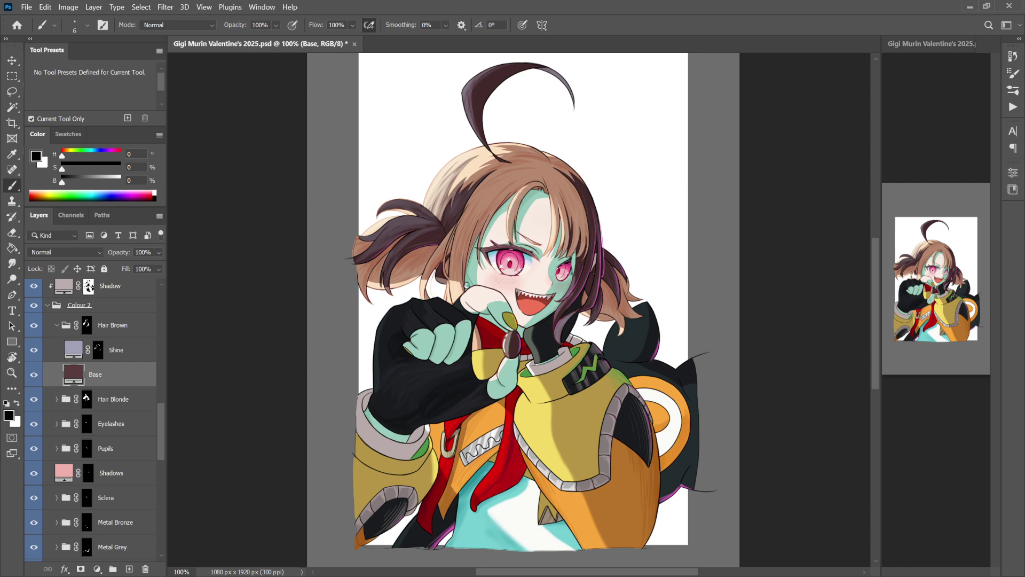
pyautogui.click(87, 326)
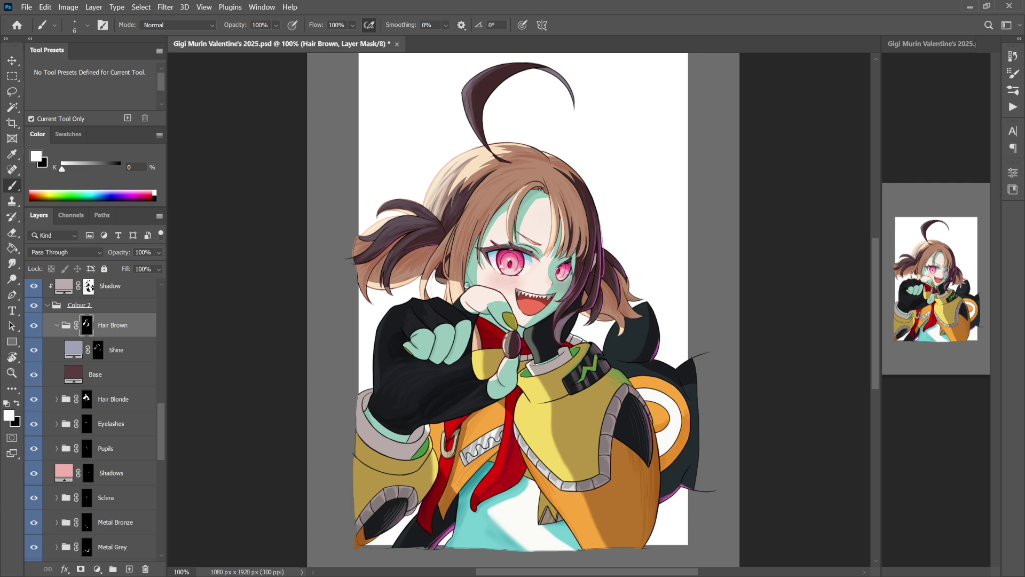
# Duplicate the Shine fill layer inside the Hair Brown group.
pyautogui.click(74, 349)
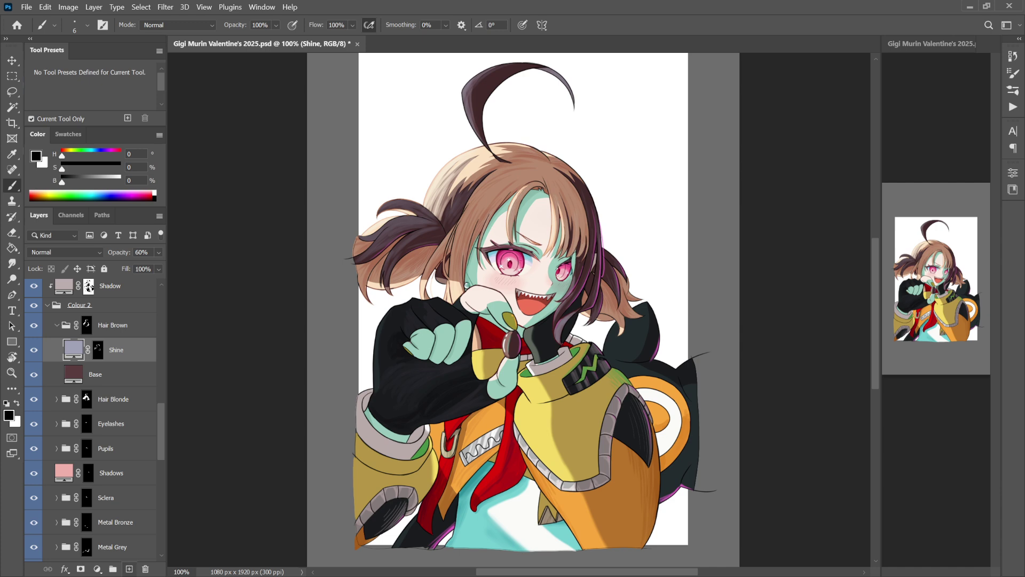
pyautogui.moveTo(116, 349); pyautogui.dragTo(129, 569)
pyautogui.hotkey('ctrl', 'j')
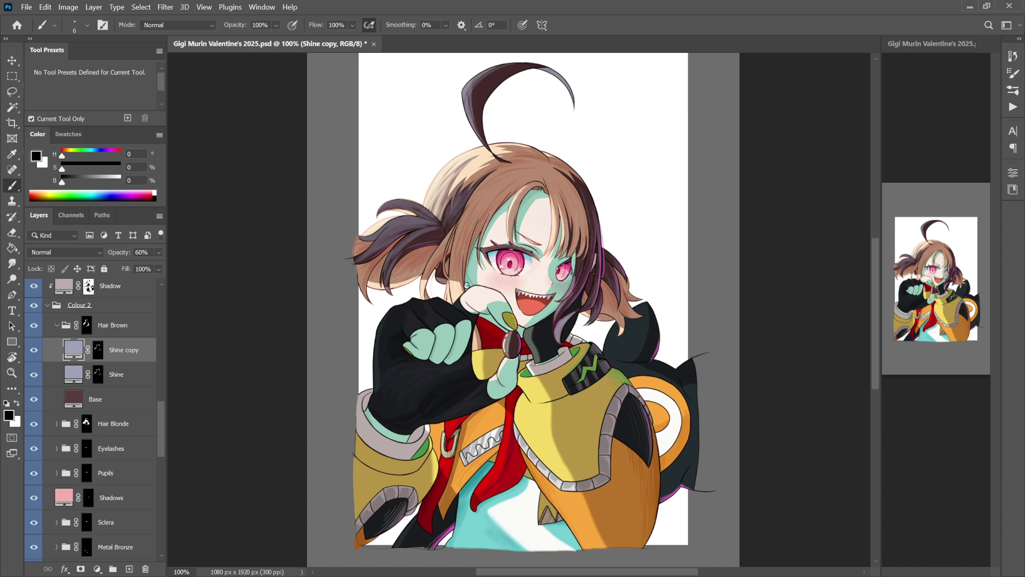
# Try clipping the duplicated Shine layer to the original Shine layer, and undo the clipping.
pyautogui.hotkey('ctrl', 'alt', 'g')
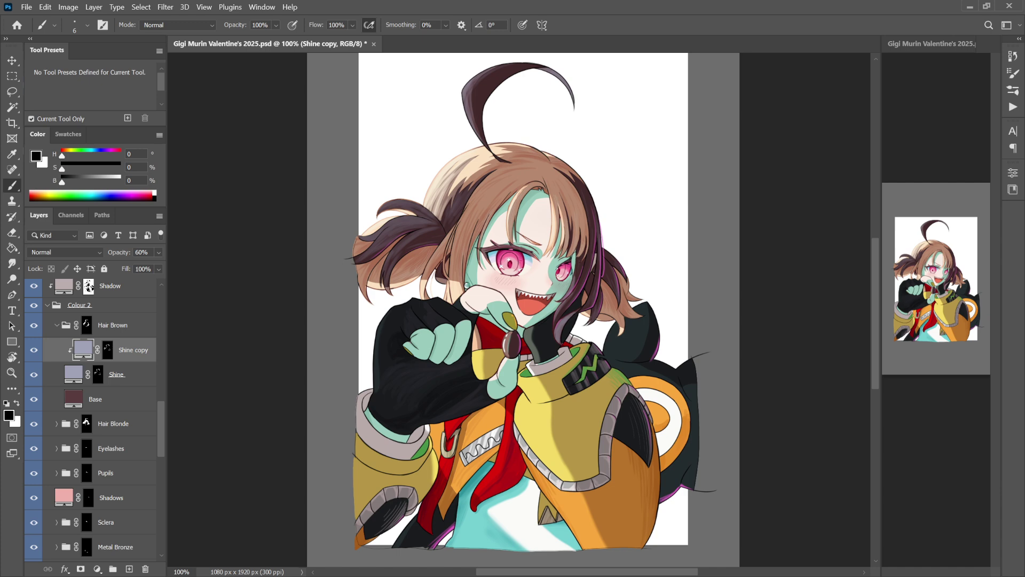
pyautogui.hotkey('ctrl', 'z')
pyautogui.hotkey('ctrl', 'z')
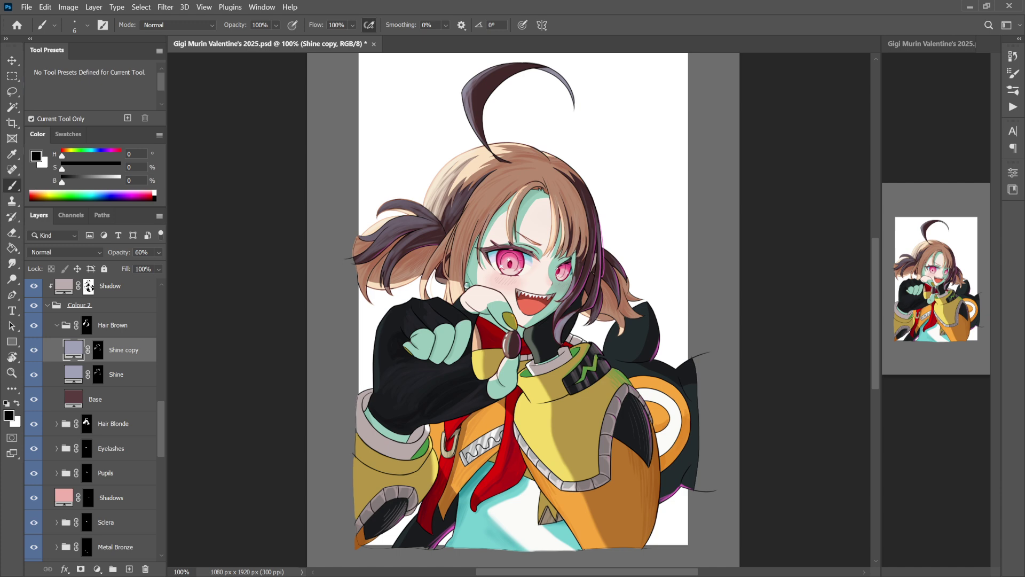
# Collapse the Hair Brown group inside Colour 2 and duplicate the whole group.
pyautogui.scroll(-10, 88, 310)
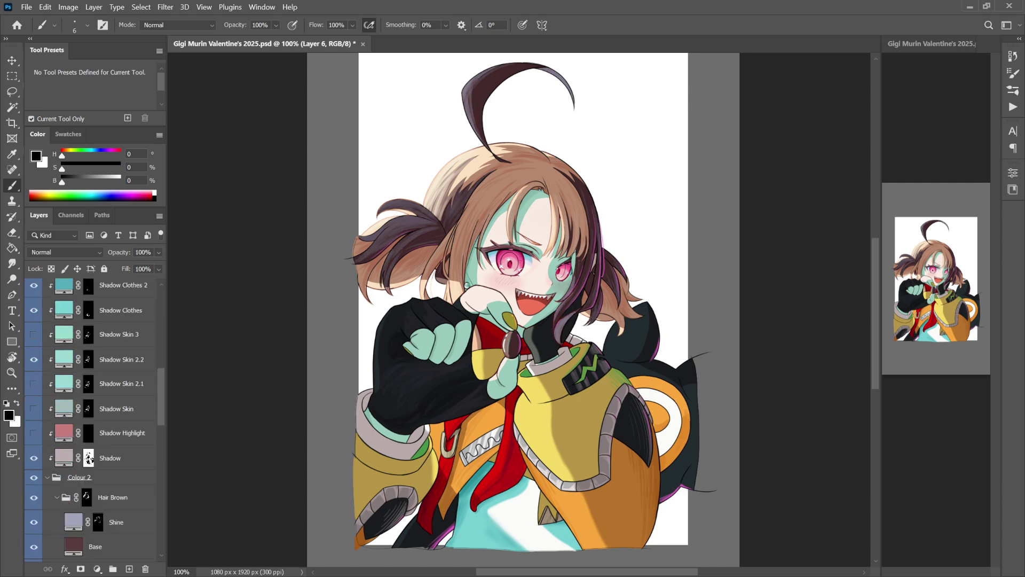
pyautogui.click(57, 350)
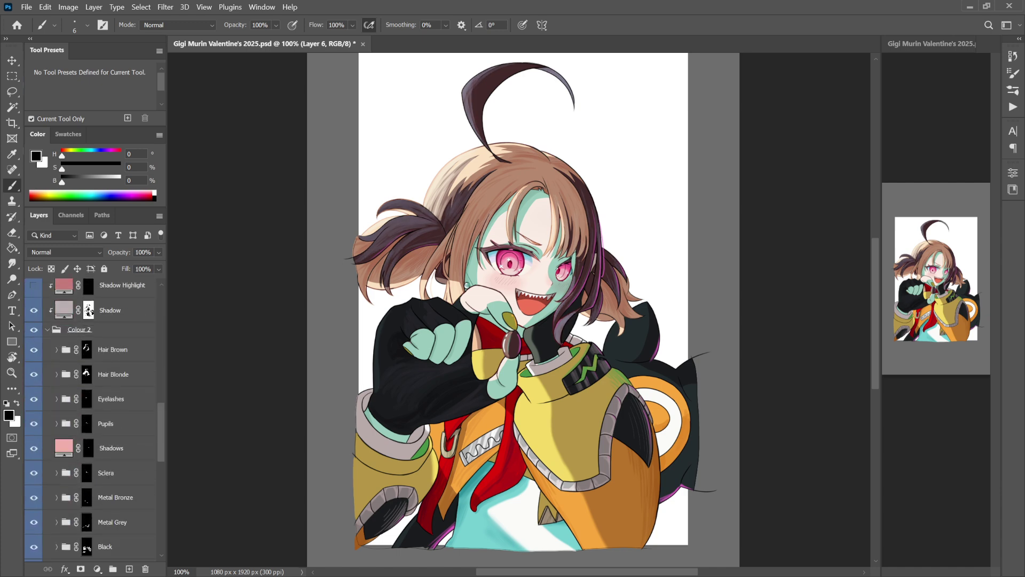
pyautogui.click(86, 349)
pyautogui.hotkey('ctrl', 'j')
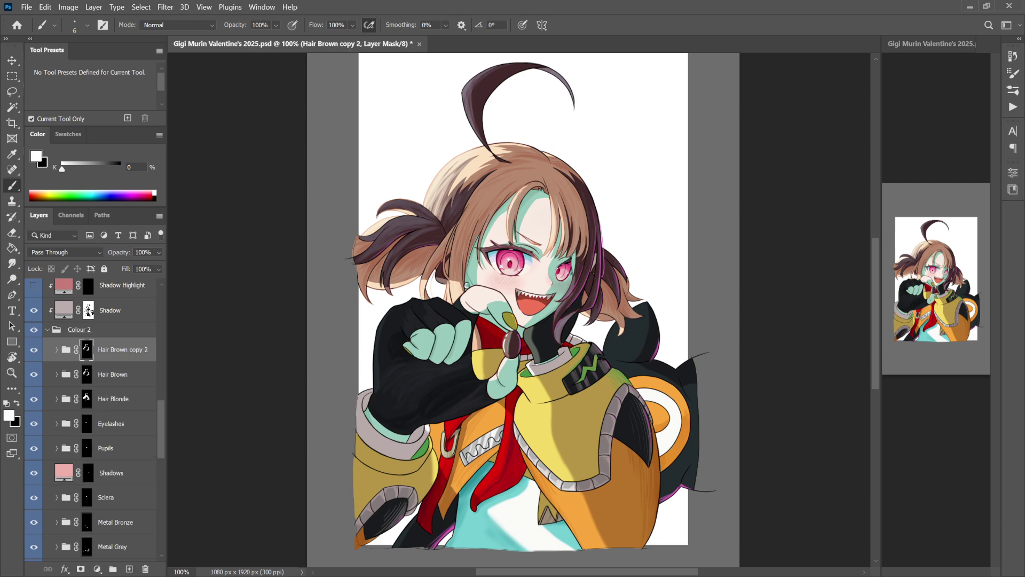
# Try moving the duplicated Hair Brown group out to just above Colour 2 with Colour 2 hidden, and undo the move.
pyautogui.moveTo(122, 349); pyautogui.dragTo(106, 323)
pyautogui.click(33, 354)
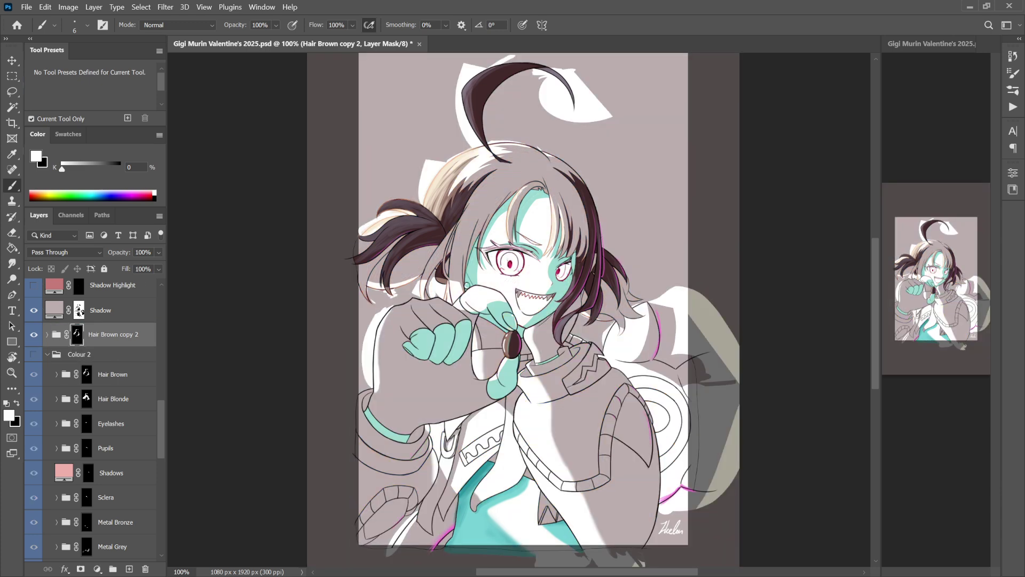
pyautogui.scroll(3, 33, 354)
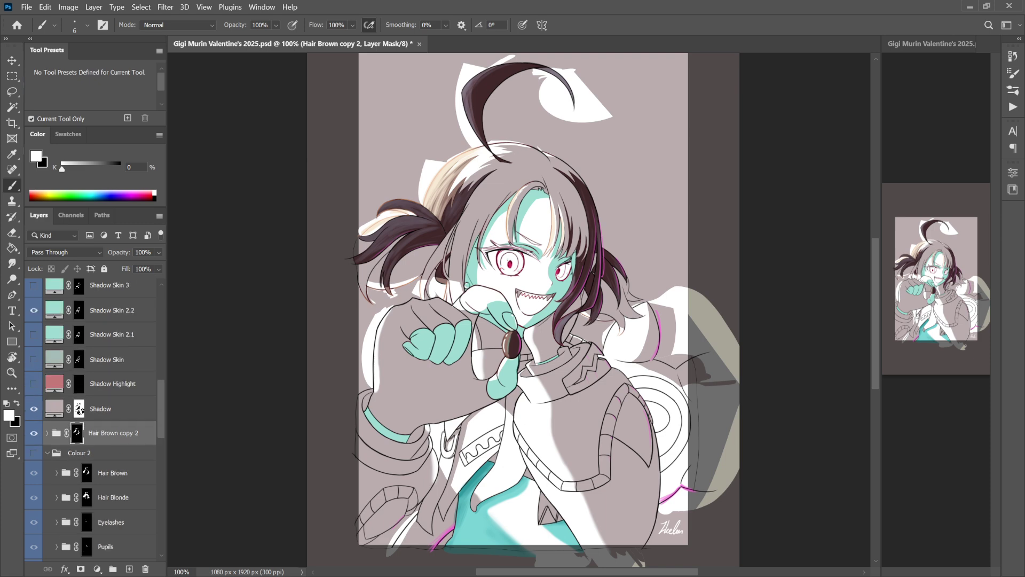
pyautogui.click(34, 453)
pyautogui.hotkey('ctrl', 'z')
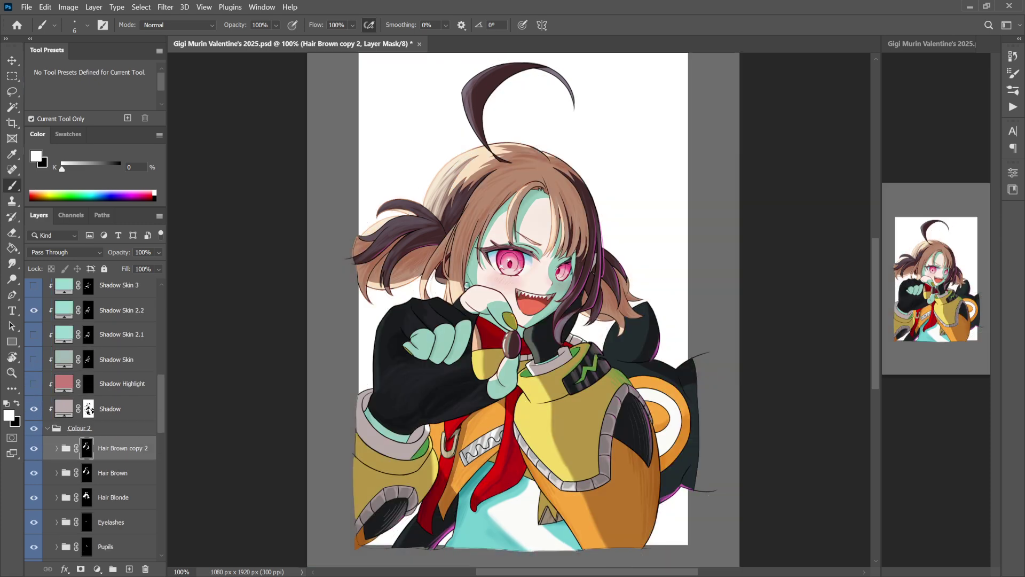
# Move the duplicated Hair Brown group out of Colour 2 to directly above the Lineart group, and hide Colour 2.
pyautogui.scroll(4, 89, 410)
pyautogui.scroll(-4, 89, 484)
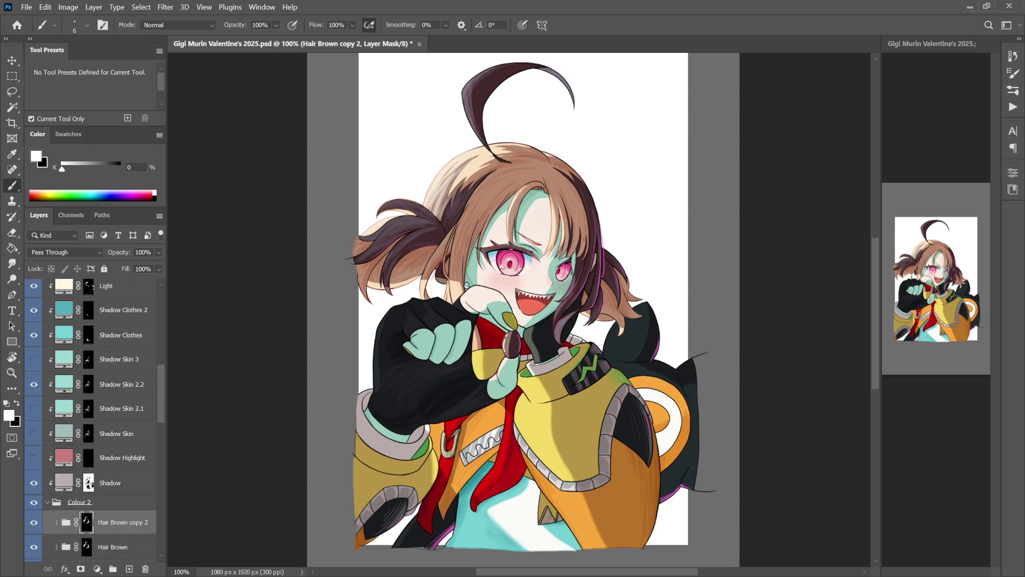
pyautogui.scroll(4, 88, 484)
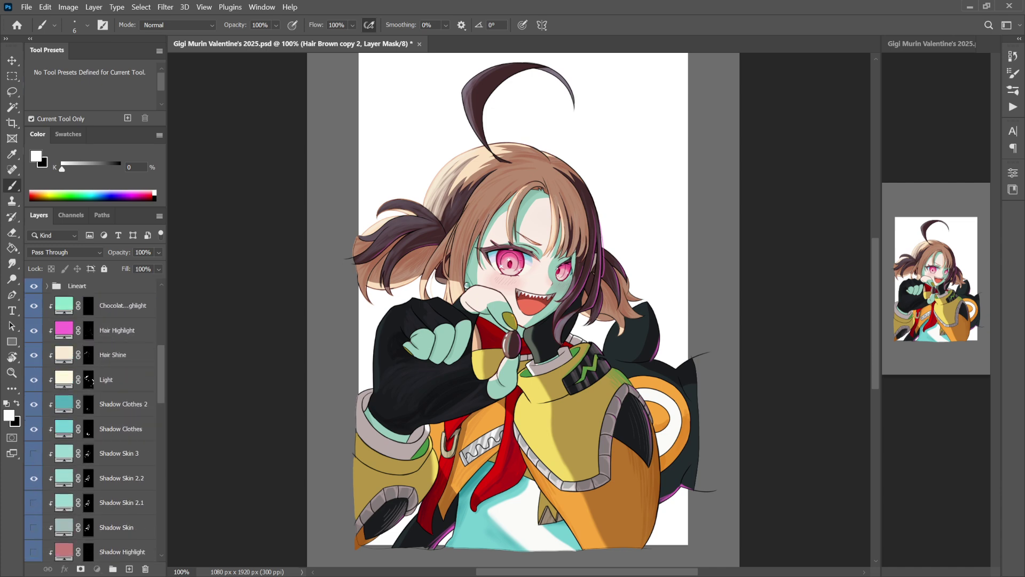
pyautogui.moveTo(89, 285); pyautogui.dragTo(89, 426)
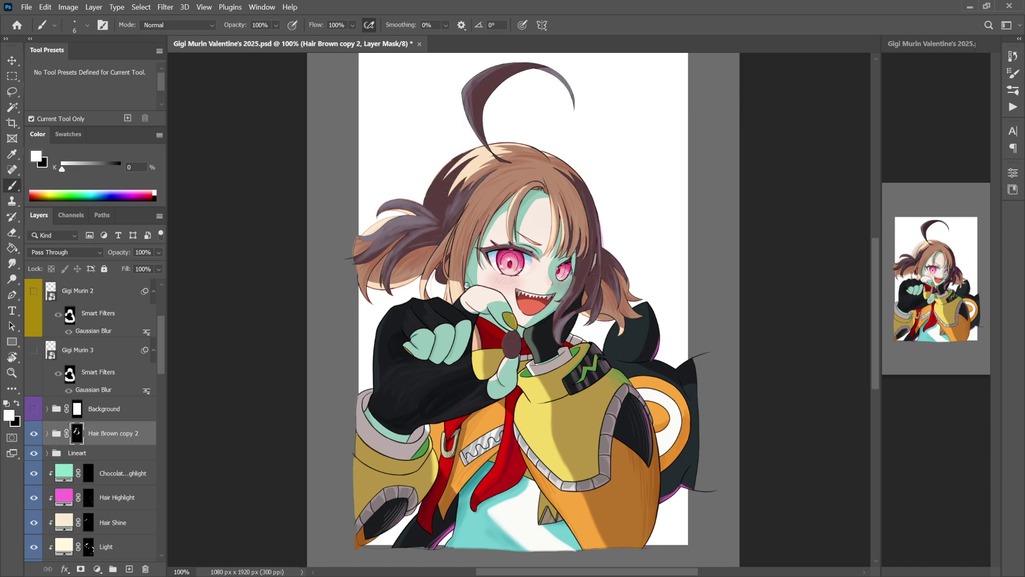
pyautogui.scroll(-15, 88, 483)
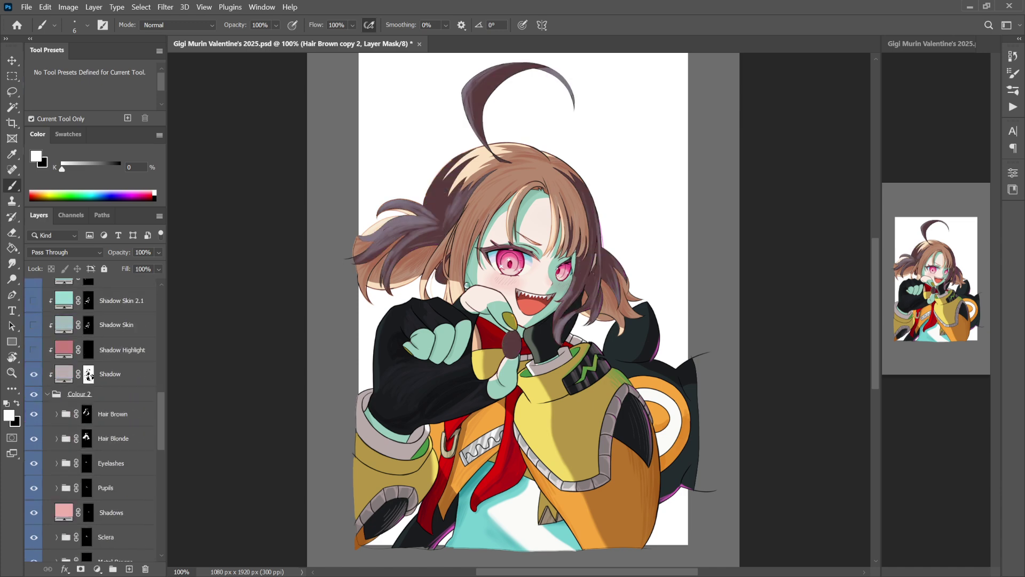
pyautogui.click(33, 394)
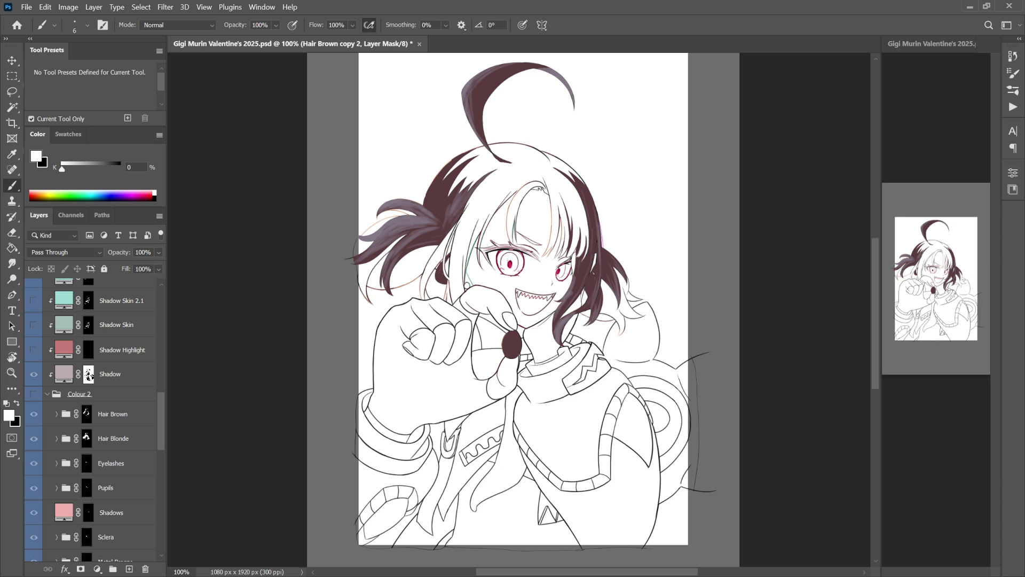
# Expand and duplicate the Hair Brown copy 2 group above Lineart, leaving Hair Brown copy 2 itself hidden.
pyautogui.scroll(10, 91, 417)
pyautogui.scroll(-10, 91, 417)
pyautogui.scroll(5, 91, 417)
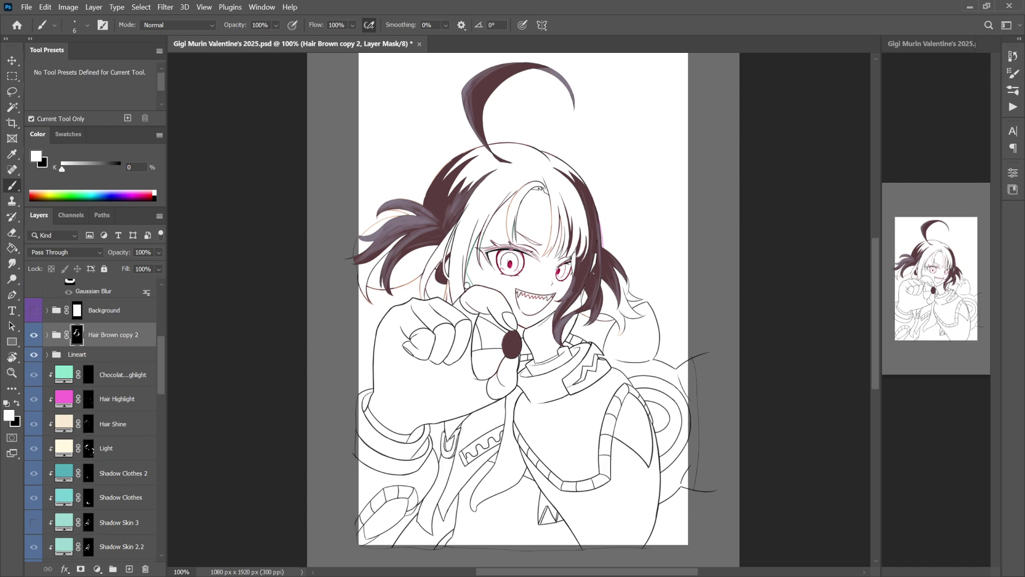
pyautogui.click(47, 335)
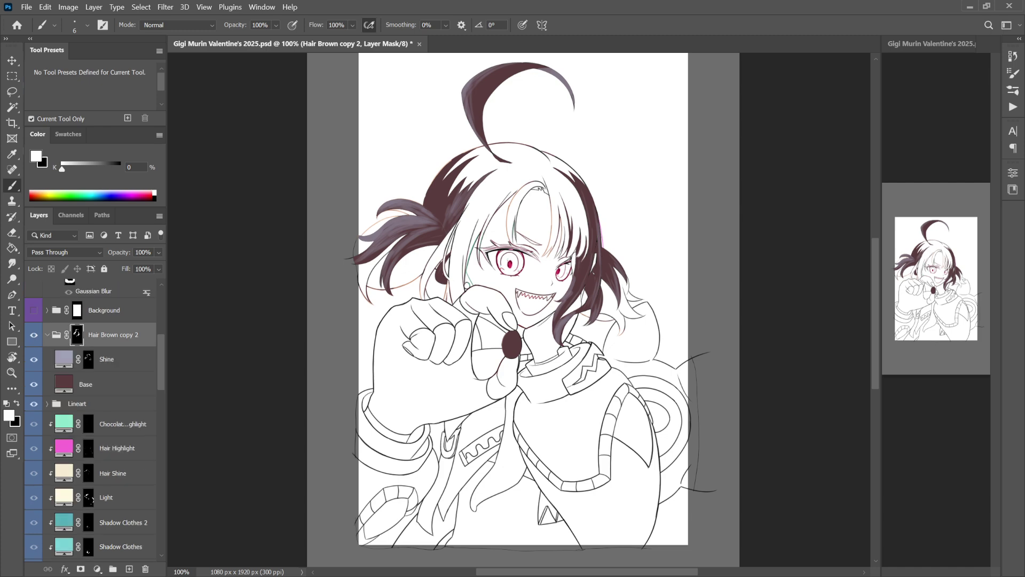
pyautogui.hotkey('ctrl', '-')
pyautogui.hotkey('ctrl', '+')
pyautogui.hotkey('ctrl', '+')
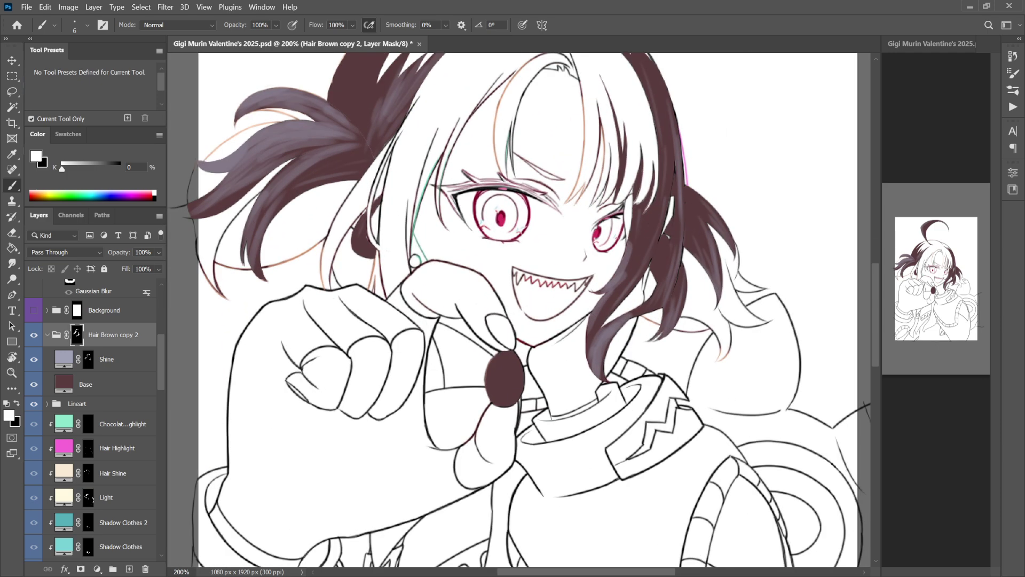
pyautogui.hotkey('ctrl', '-')
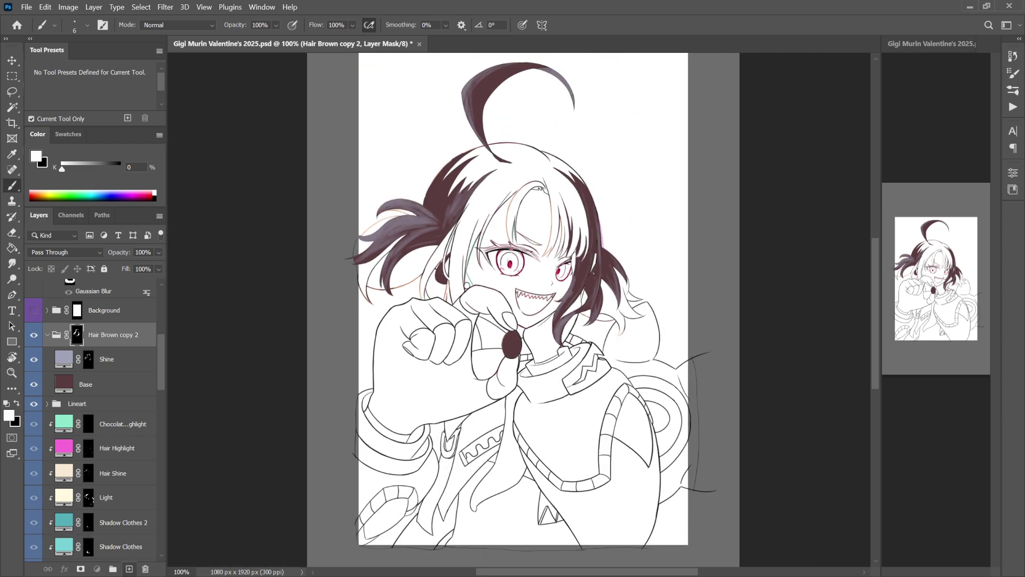
pyautogui.hotkey('ctrl', 'j')
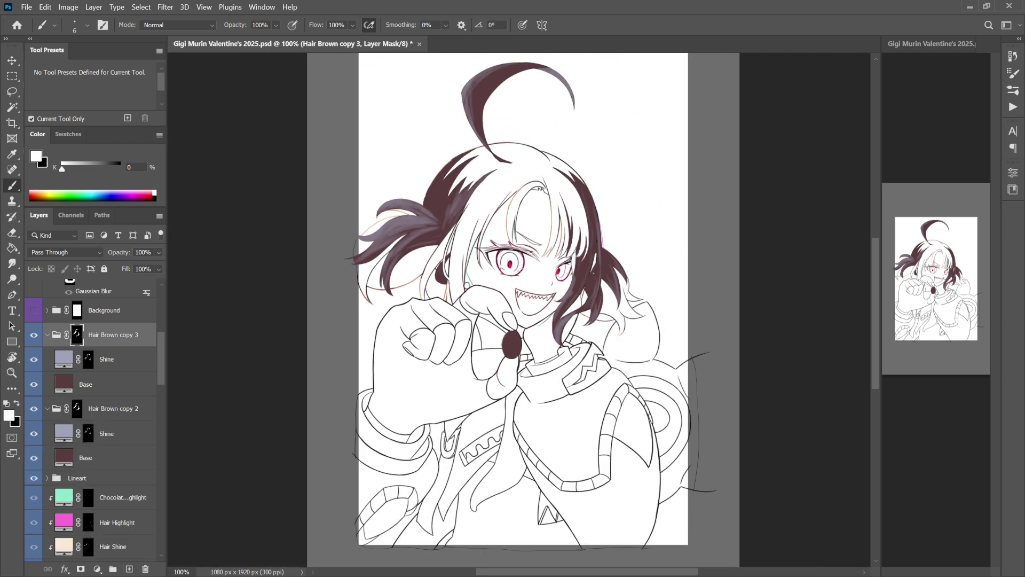
pyautogui.click(34, 408)
# Clear the layer masks of the Hair Brown copy 3 group and its Shine layer to solid black.
pyautogui.hotkey('ctrl', 'a')
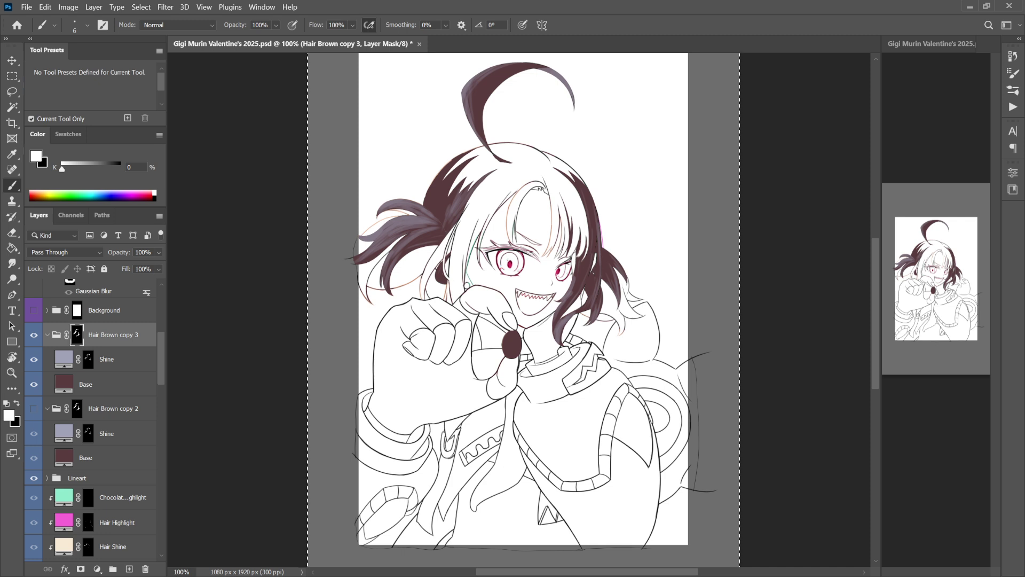
pyautogui.press('Delete')
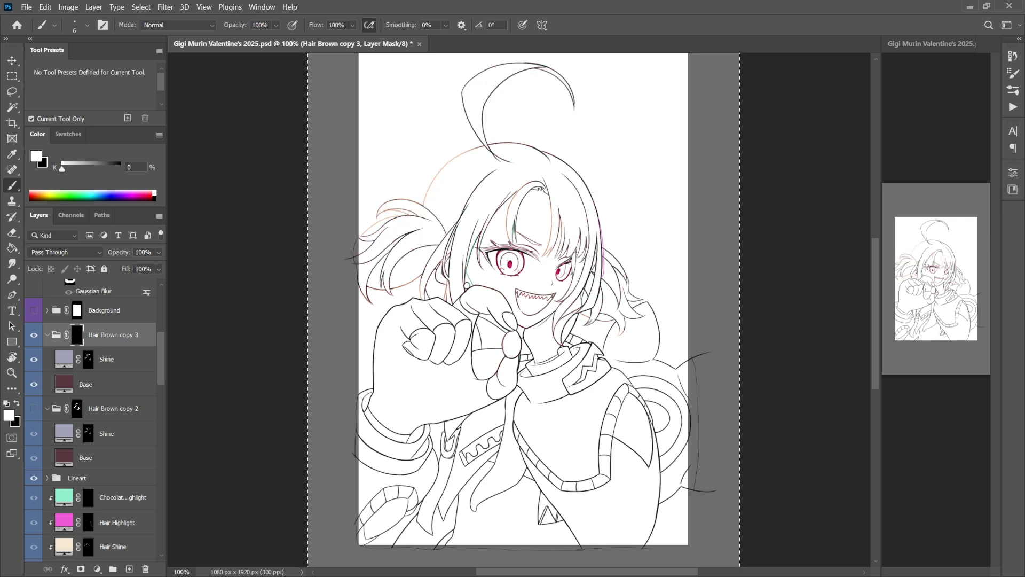
pyautogui.click(89, 359)
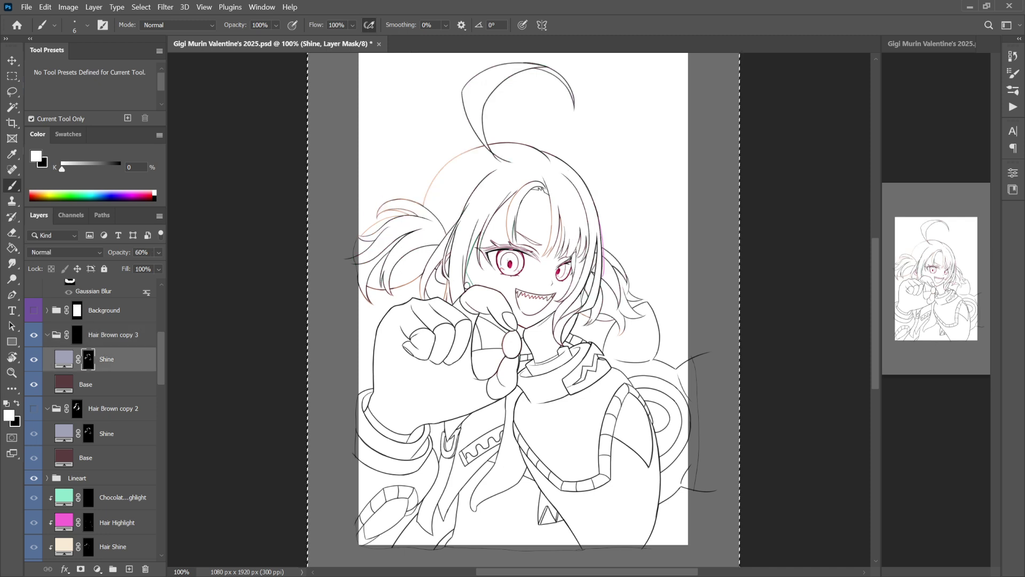
pyautogui.press('Delete')
pyautogui.hotkey('ctrl', 'd')
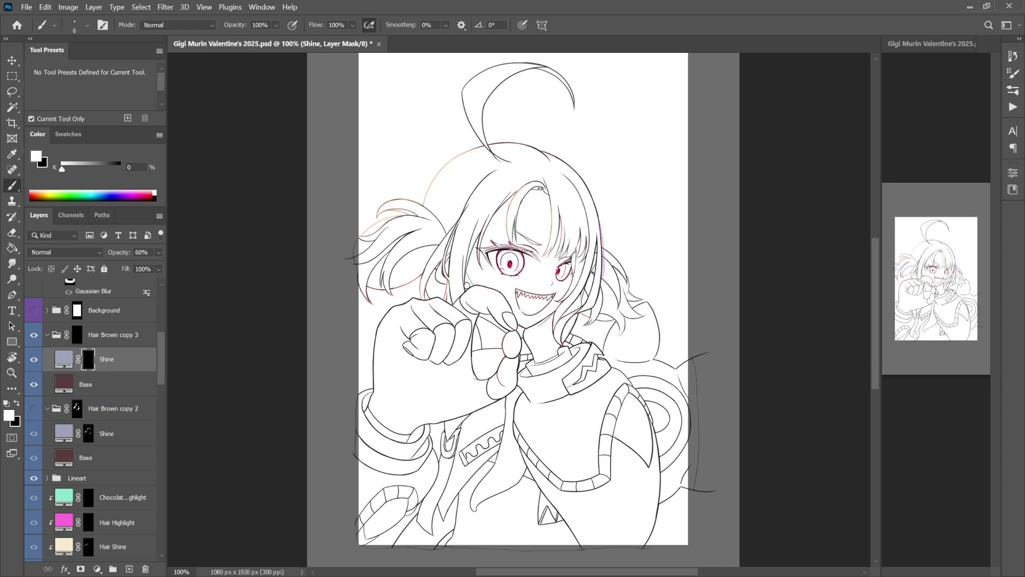
# Hide the Shine layer inside Hair Brown copy 3 and select the group's layer mask.
pyautogui.click(77, 334)
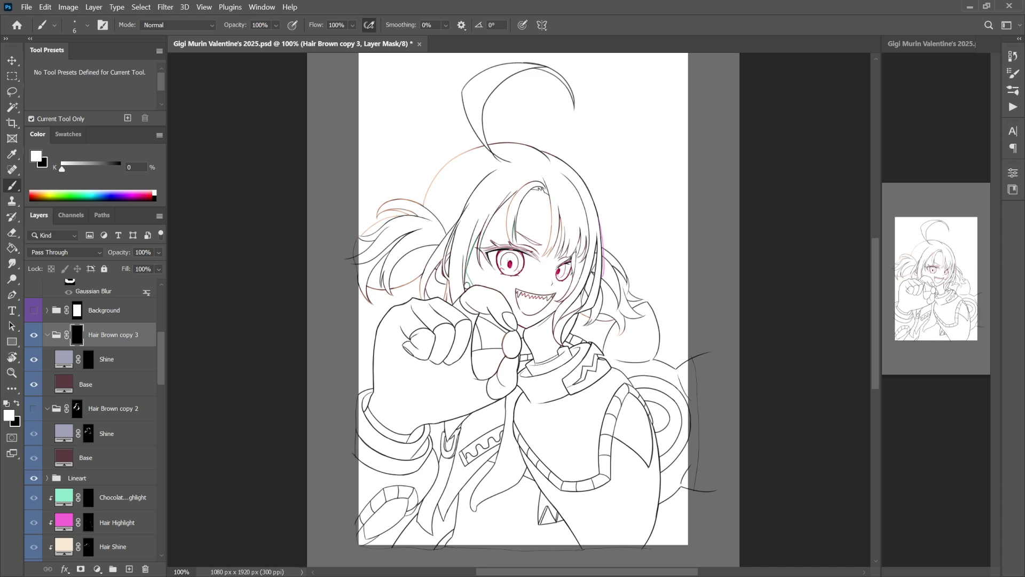
pyautogui.click(33, 359)
pyautogui.click(63, 359)
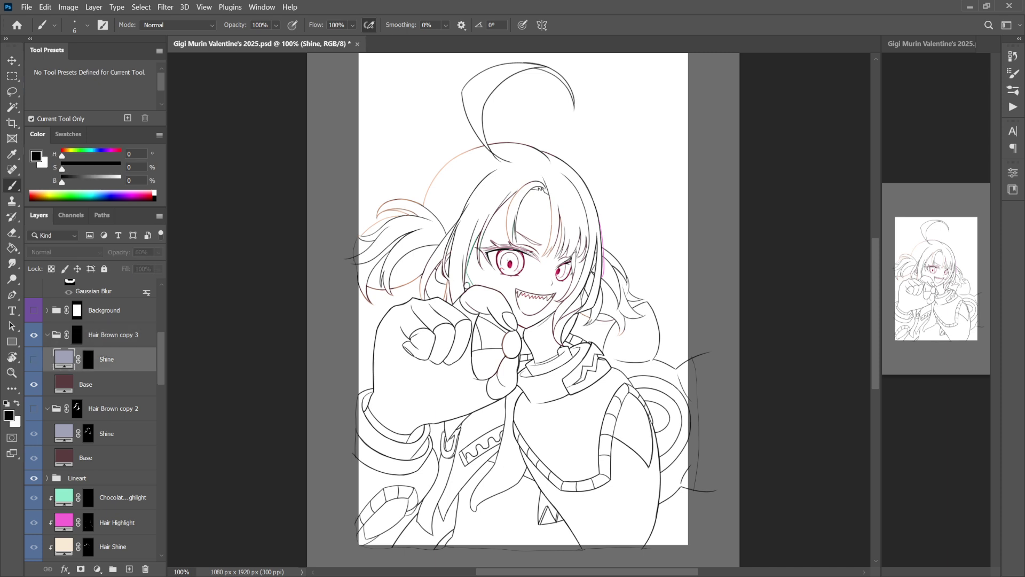
pyautogui.click(64, 384)
pyautogui.click(77, 335)
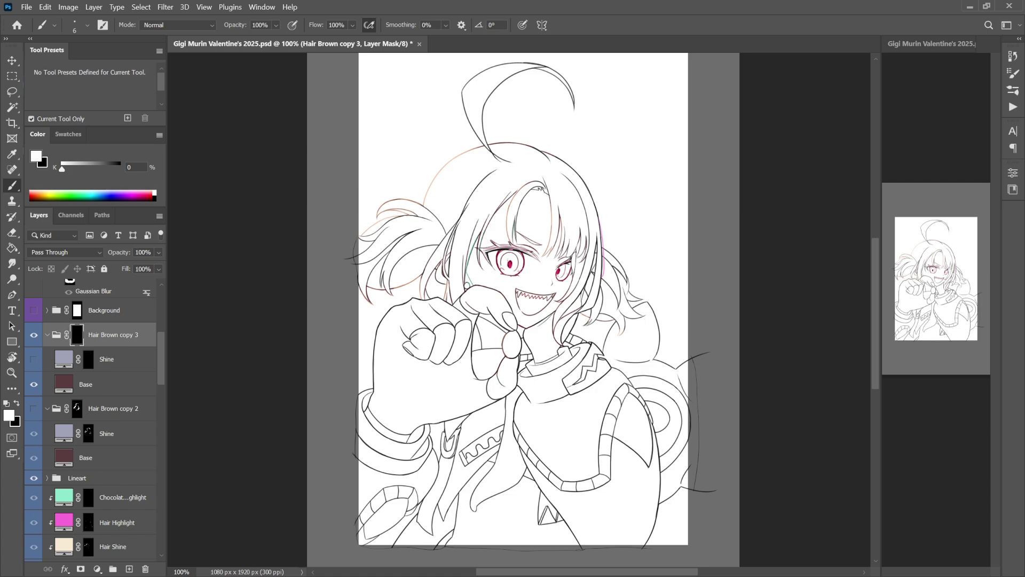
# Try a white zigzag brush stroke on the group mask beside the head, view the mask alone, and undo the stroke.
pyautogui.hotkey('ctrl', '+')
pyautogui.moveTo(587, 214); pyautogui.dragTo(298, 422)
pyautogui.moveTo(429, 114)
pyautogui.mouseDown()
pyautogui.moveTo(386, 164)
pyautogui.moveTo(484, 275)
pyautogui.mouseUp()
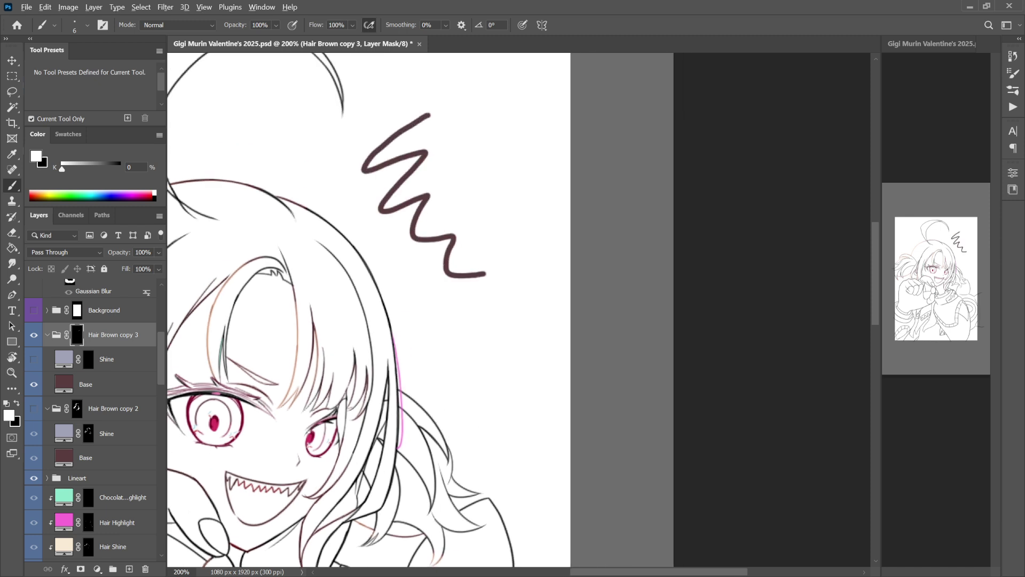
pyautogui.keyDown('alt'); pyautogui.click(77, 335); pyautogui.keyUp('alt')
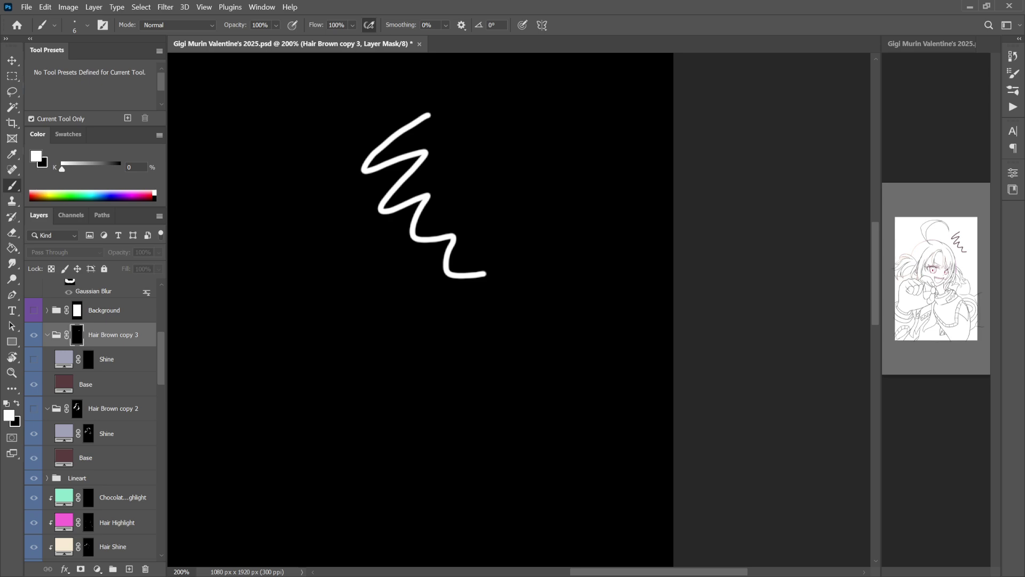
pyautogui.hotkey('ctrl', 'z')
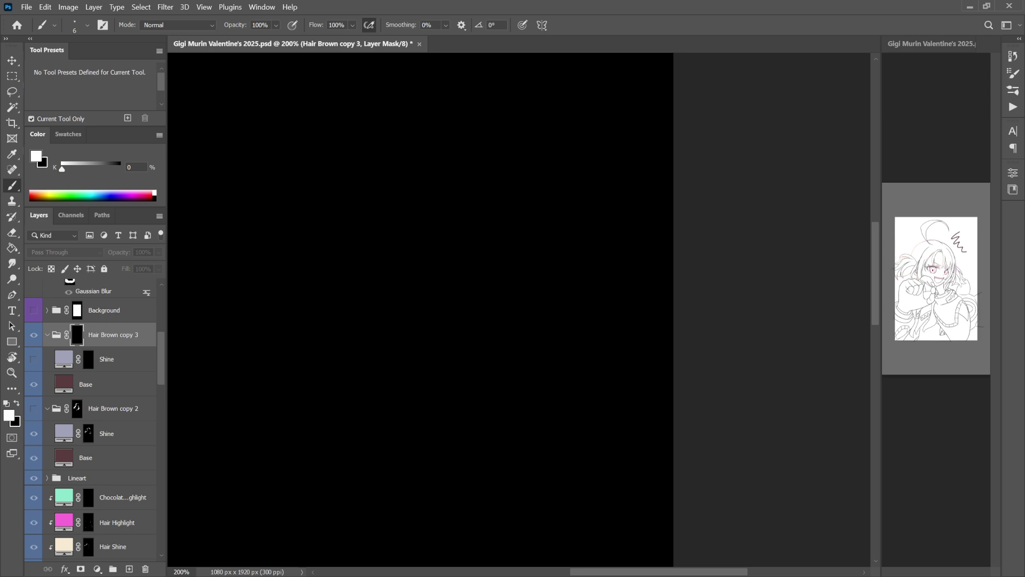
pyautogui.hotkey('alt', '\\')
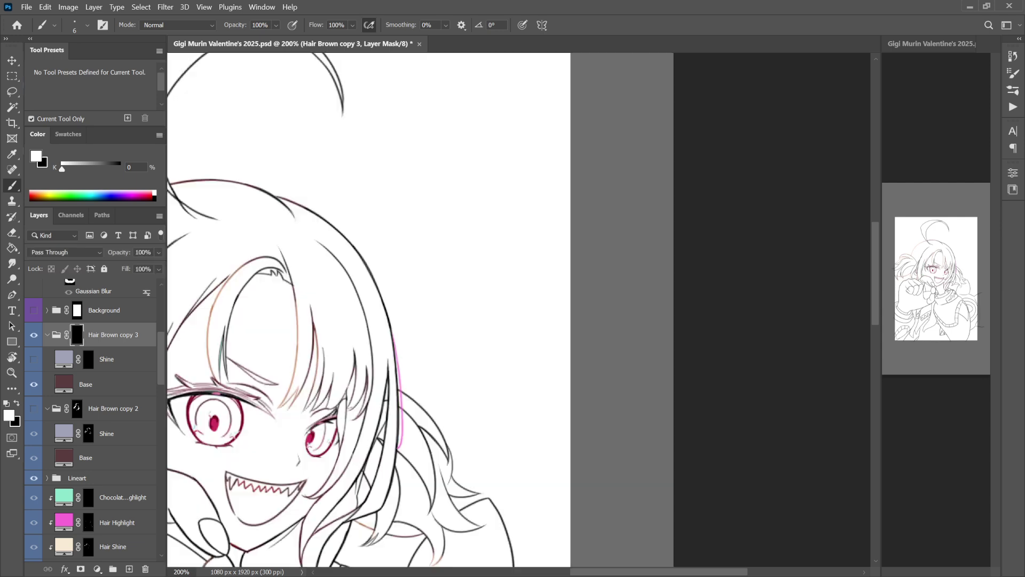
# Paint white zigzag and scribble strokes on the Hair Brown copy 3 mask in the blank area beside the head.
pyautogui.moveTo(424, 125)
pyautogui.mouseDown()
pyautogui.moveTo(437, 214)
pyautogui.moveTo(472, 277)
pyautogui.mouseUp()
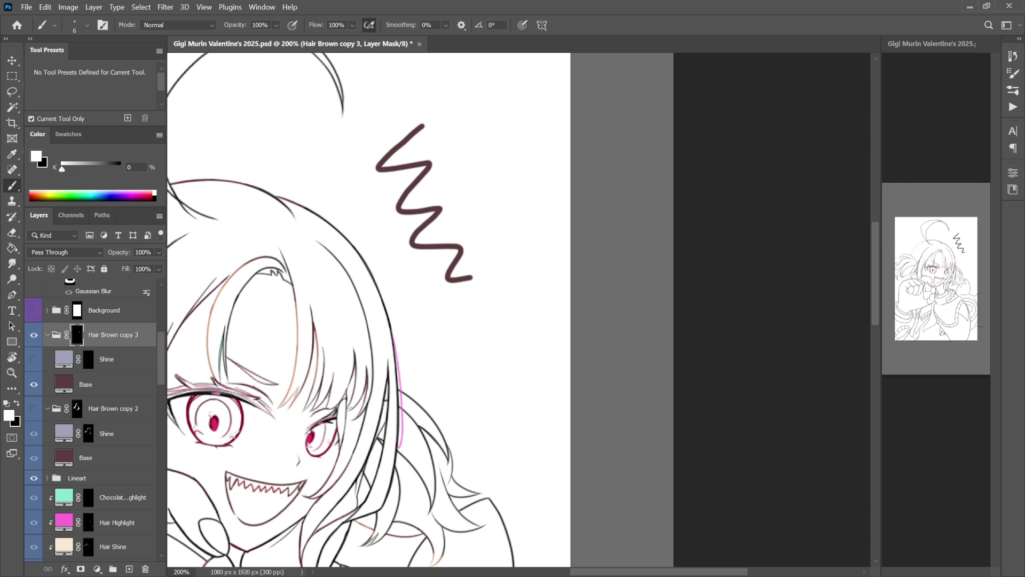
pyautogui.moveTo(423, 126)
pyautogui.mouseDown()
pyautogui.moveTo(491, 194)
pyautogui.moveTo(516, 296)
pyautogui.mouseUp()
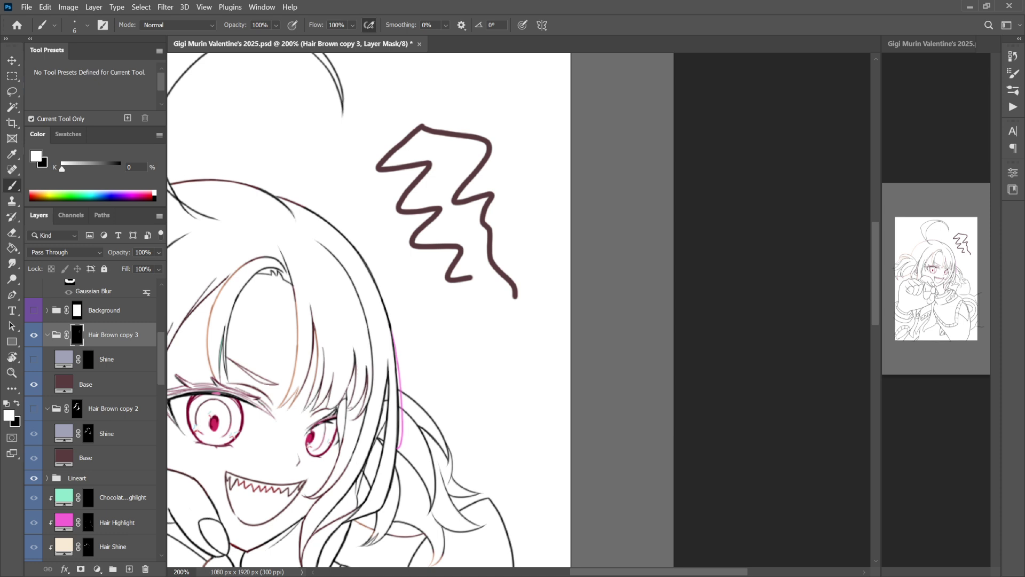
pyautogui.moveTo(459, 283); pyautogui.dragTo(516, 327)
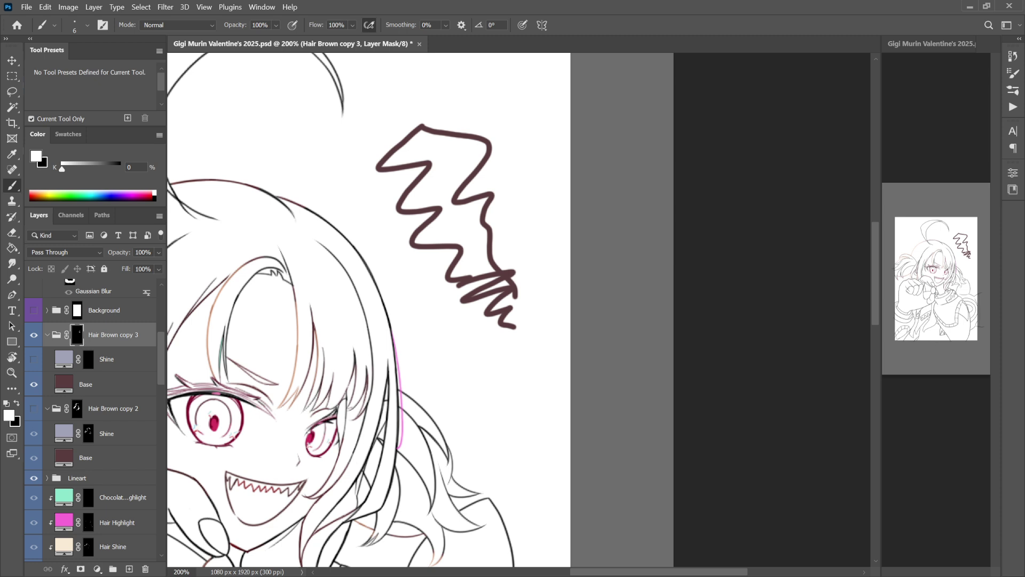
# Lasso a large rounded area above the forehead, fill it with white on the Hair Brown copy 3 mask, and deselect.
pyautogui.press('l')
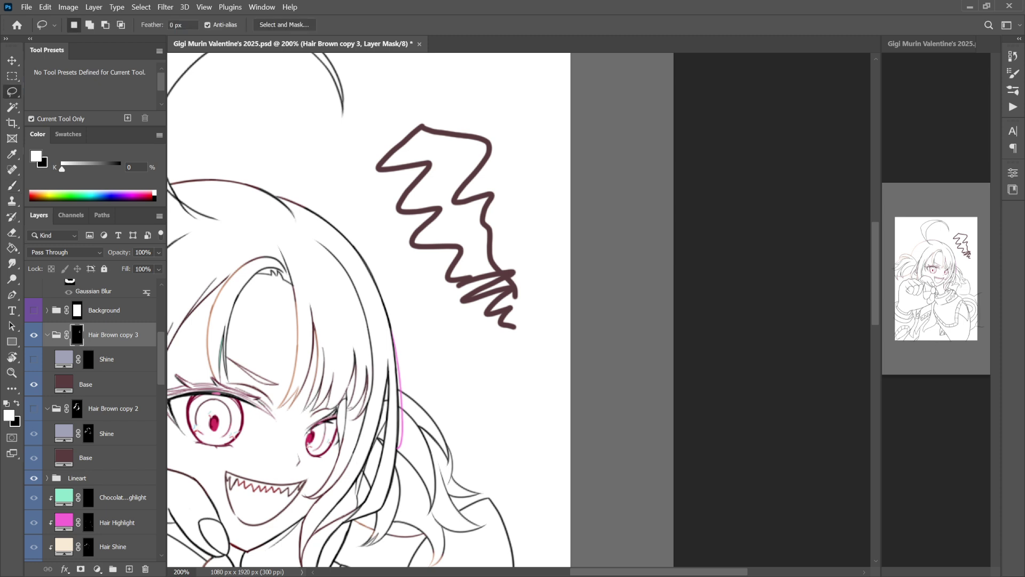
pyautogui.moveTo(268, 91)
pyautogui.mouseDown()
pyautogui.moveTo(369, 123)
pyautogui.moveTo(262, 102)
pyautogui.mouseUp()
pyautogui.press('g')
pyautogui.click(283, 152)
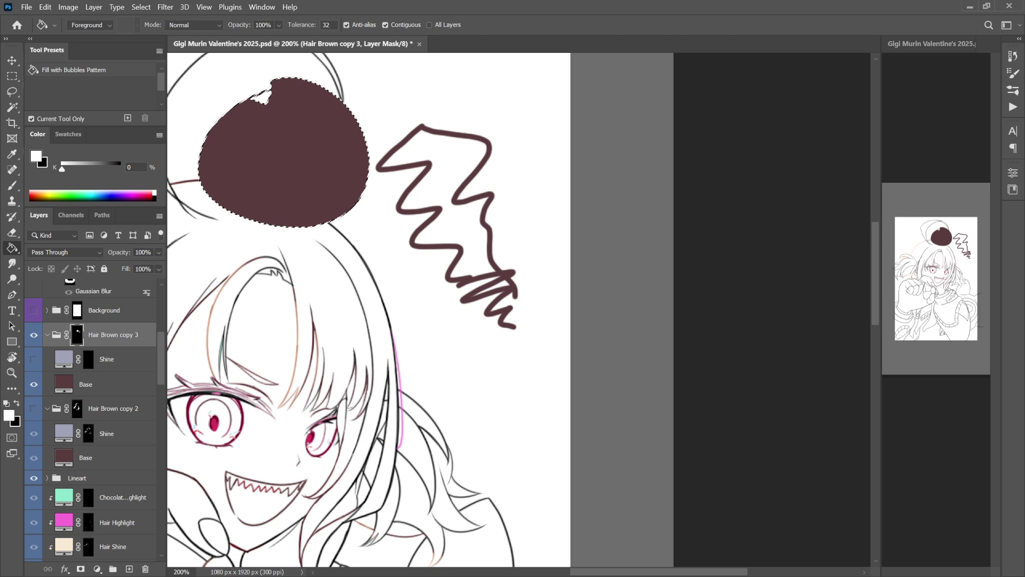
pyautogui.hotkey('ctrl', 'd')
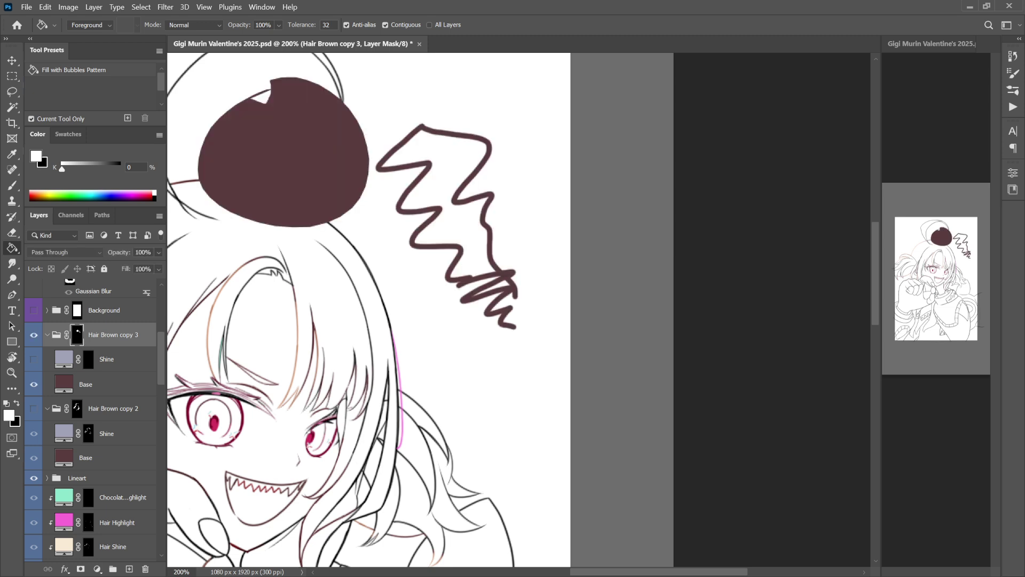
# Make Shine visible, paint size-15 white scribbles on its mask over the brown shape and zigzag, and view the mask alone.
pyautogui.click(33, 359)
pyautogui.click(88, 359)
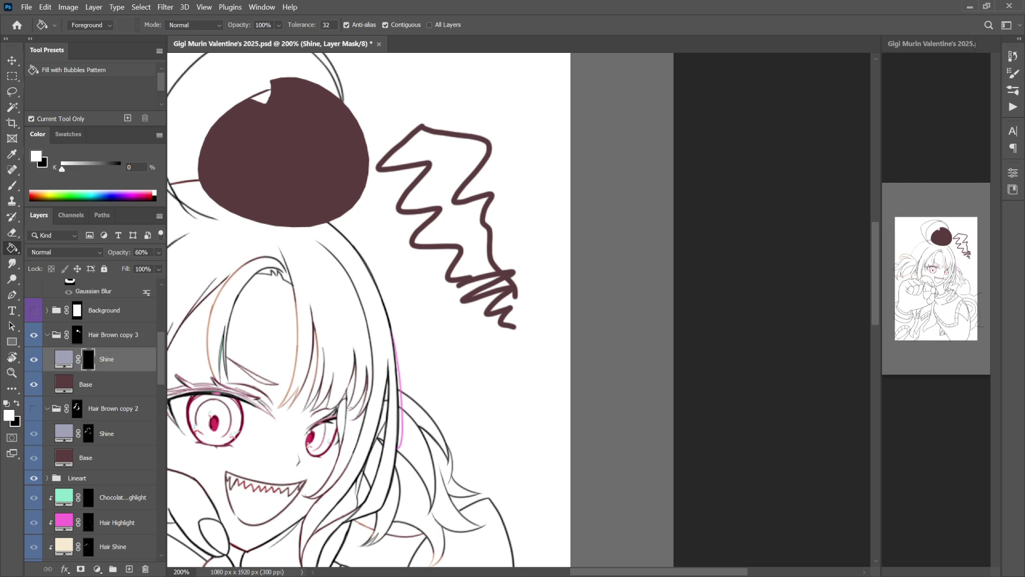
pyautogui.press('b')
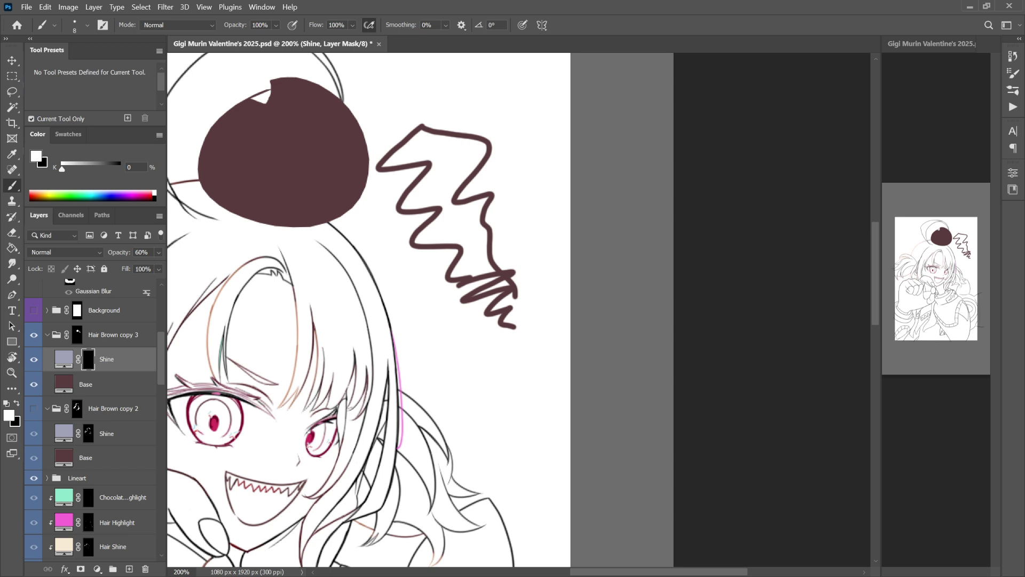
pyautogui.press(']')
pyautogui.press(']')
pyautogui.press(']')
pyautogui.moveTo(347, 110)
pyautogui.mouseDown()
pyautogui.moveTo(251, 172)
pyautogui.moveTo(339, 138)
pyautogui.moveTo(321, 222)
pyautogui.mouseUp()
pyautogui.moveTo(476, 136)
pyautogui.mouseDown()
pyautogui.moveTo(416, 243)
pyautogui.moveTo(505, 270)
pyautogui.moveTo(489, 307)
pyautogui.mouseUp()
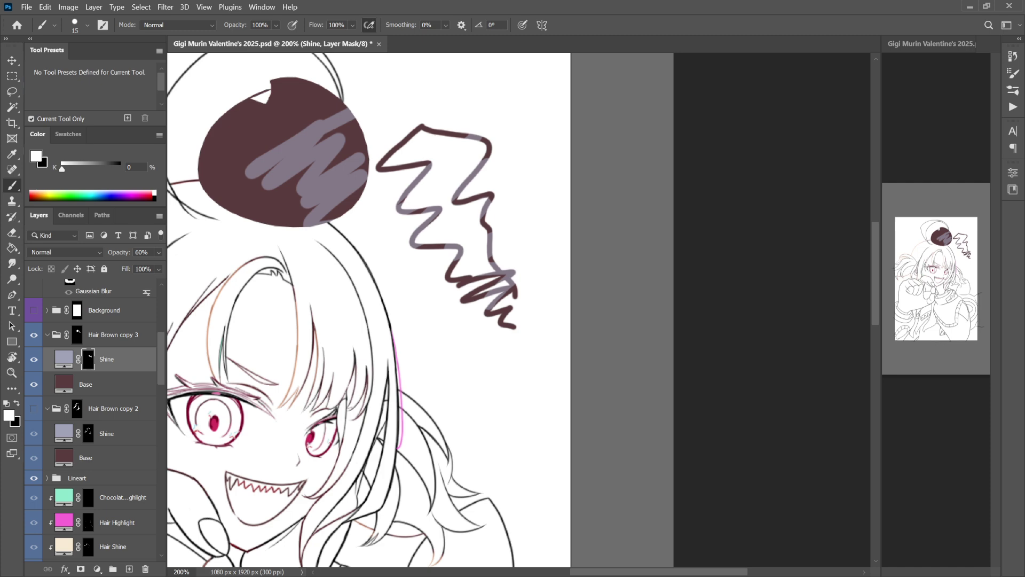
pyautogui.keyDown('alt'); pyautogui.click(88, 359); pyautogui.keyUp('alt')
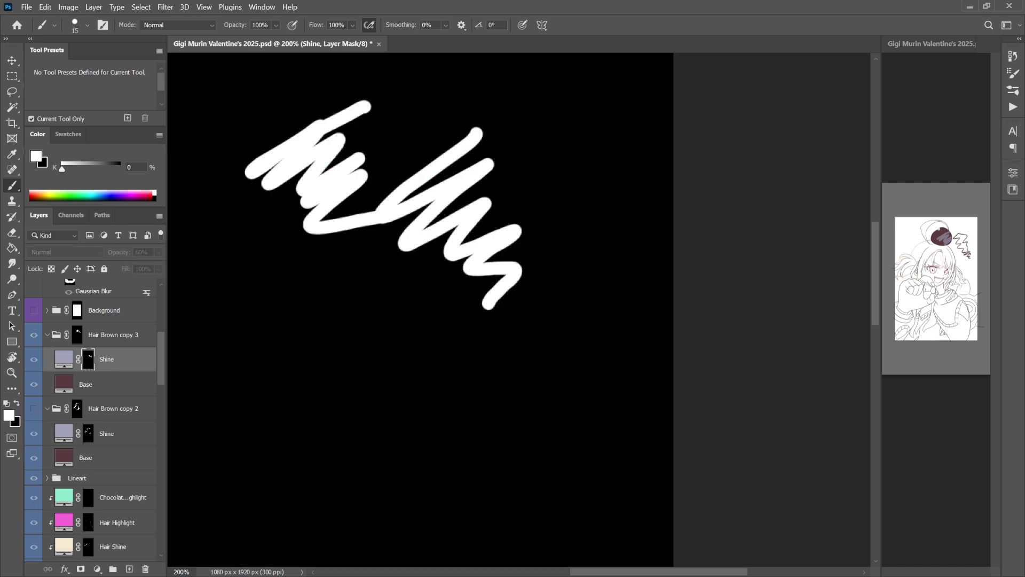
pyautogui.keyDown('alt'); pyautogui.click(88, 358); pyautogui.keyUp('alt')
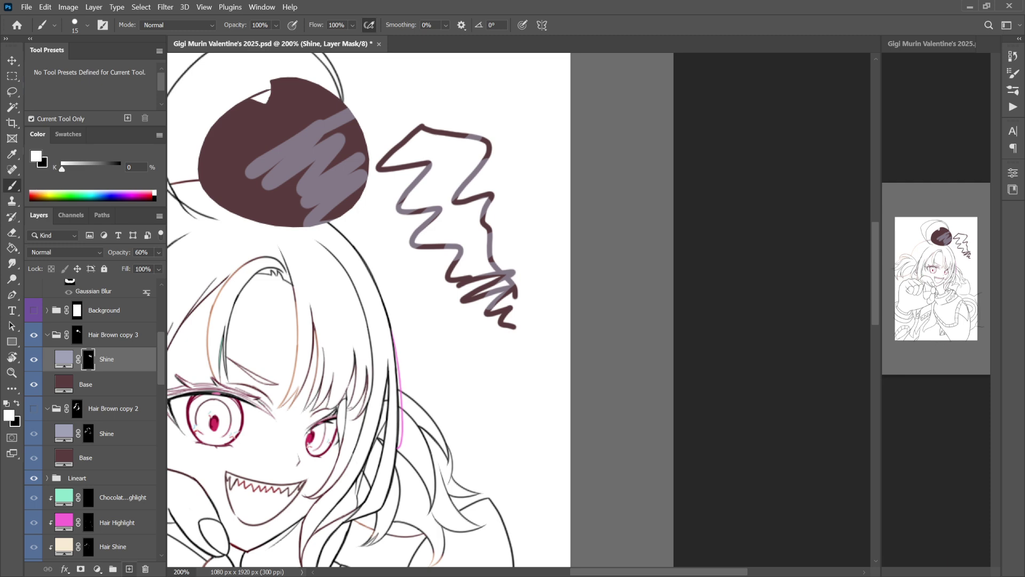
# Duplicate the Shine layer in Hair Brown copy 3 and clear the duplicate's mask to black.
pyautogui.hotkey('ctrl', 'j')
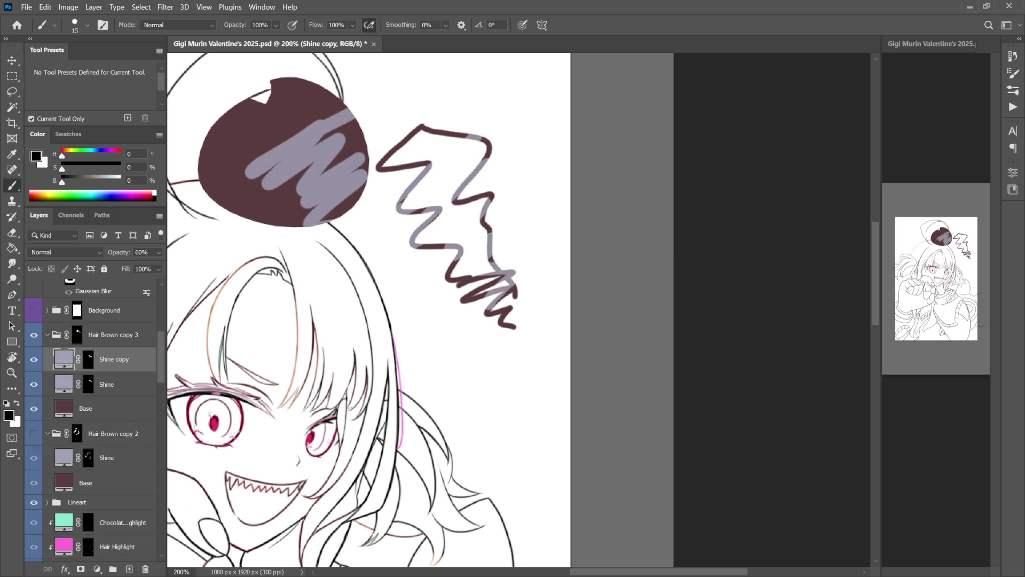
pyautogui.click(88, 359)
pyautogui.hotkey('ctrl', 'a')
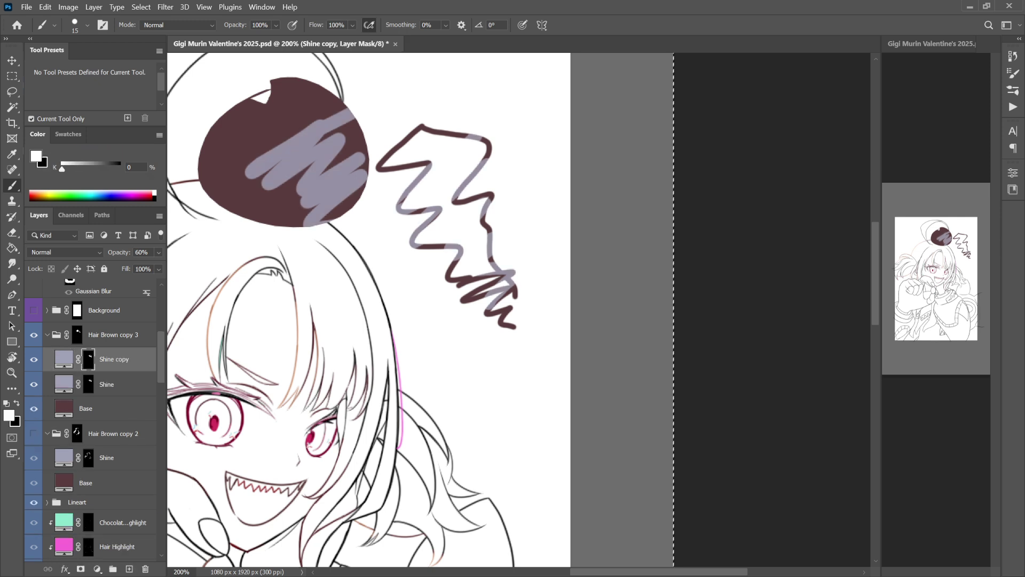
pyautogui.press('Delete')
pyautogui.hotkey('ctrl', 'd')
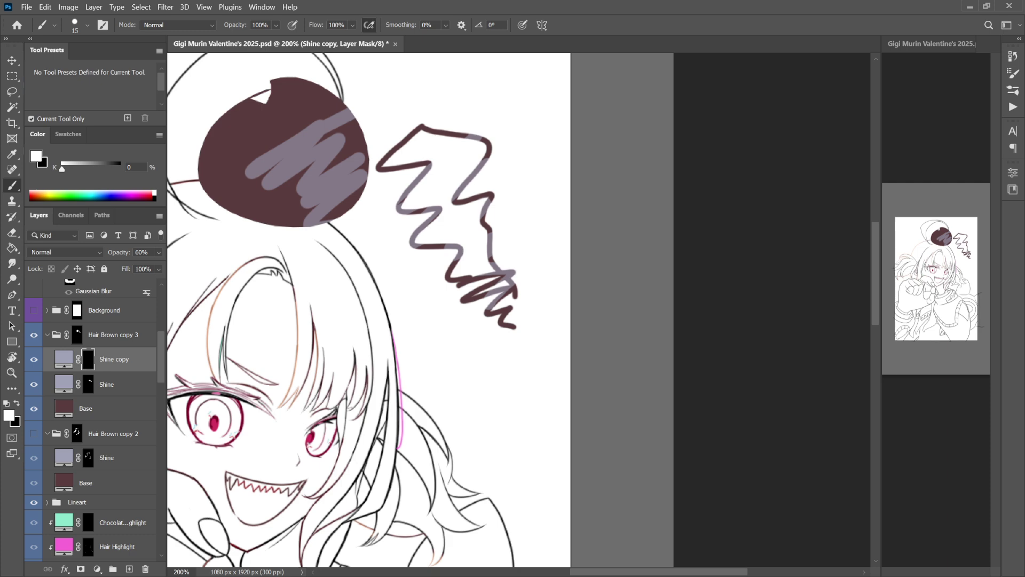
# Clip the Shine copy layer to Shine and change its fill colour to magenta-purple.
pyautogui.hotkey('ctrl', 'alt', 'g')
pyautogui.doubleClick(73, 359)
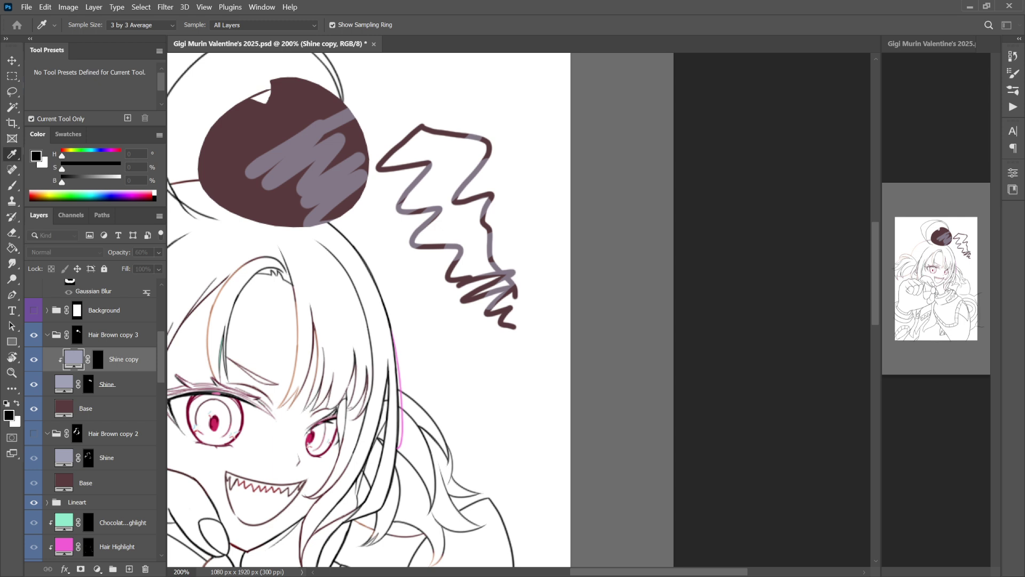
pyautogui.press('b')
pyautogui.press('x')
pyautogui.hotkey('ctrl', '\\')
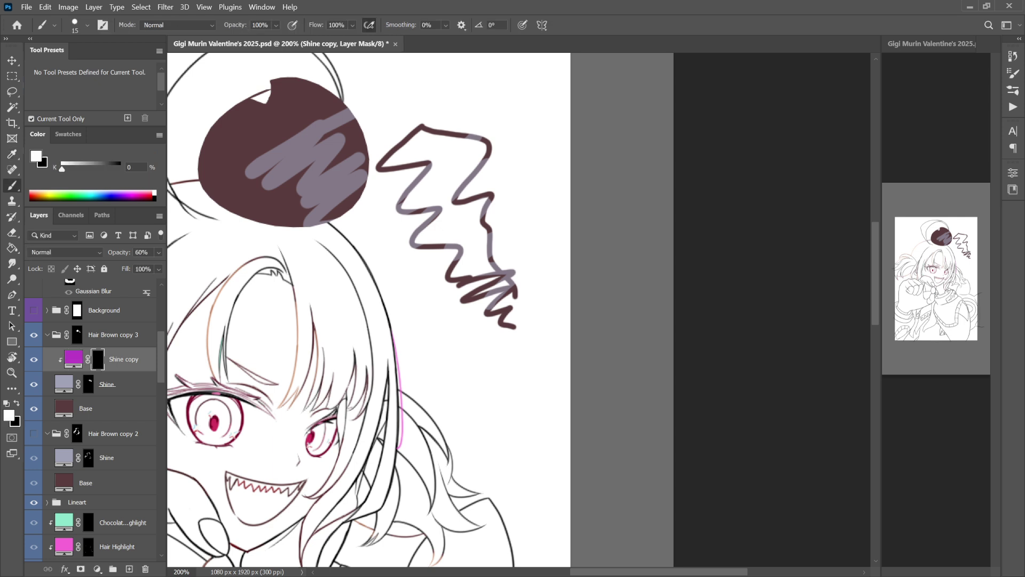
# Paint white scribbles on the Shine copy mask over the brown shape and zigzag, and delete that layer.
pyautogui.moveTo(286, 141)
pyautogui.mouseDown()
pyautogui.moveTo(315, 144)
pyautogui.moveTo(359, 184)
pyautogui.mouseUp()
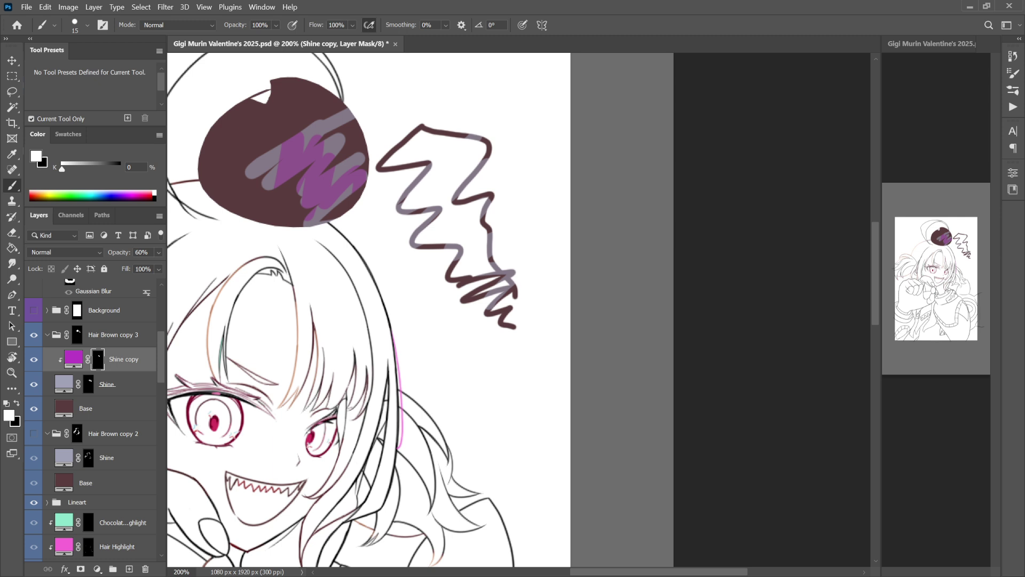
pyautogui.moveTo(429, 166)
pyautogui.mouseDown()
pyautogui.moveTo(417, 245)
pyautogui.moveTo(457, 249)
pyautogui.mouseUp()
pyautogui.moveTo(276, 150)
pyautogui.mouseDown()
pyautogui.moveTo(270, 186)
pyautogui.moveTo(296, 146)
pyautogui.moveTo(302, 189)
pyautogui.mouseUp()
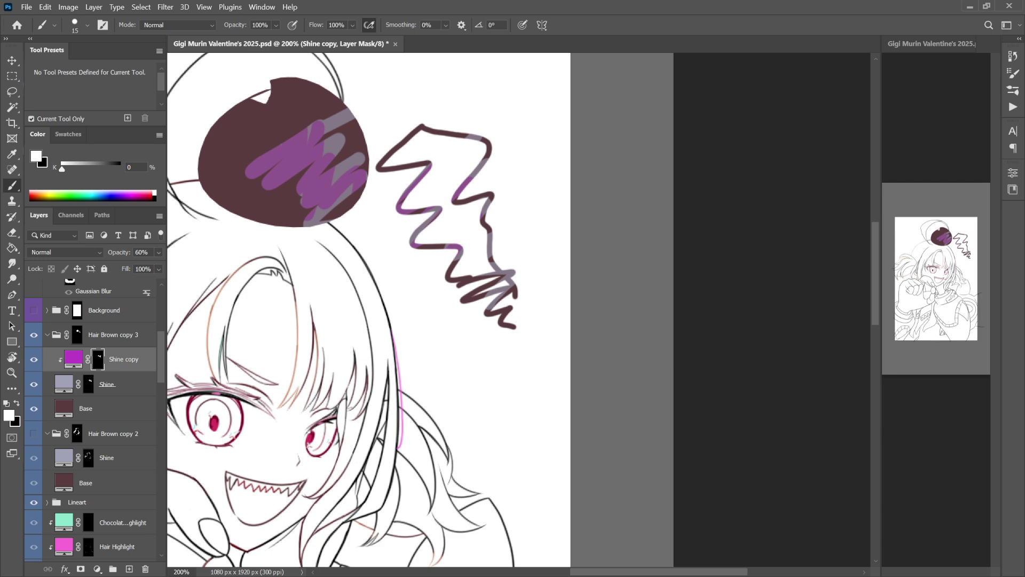
pyautogui.press('Delete')
pyautogui.hotkey('ctrl', 'z')
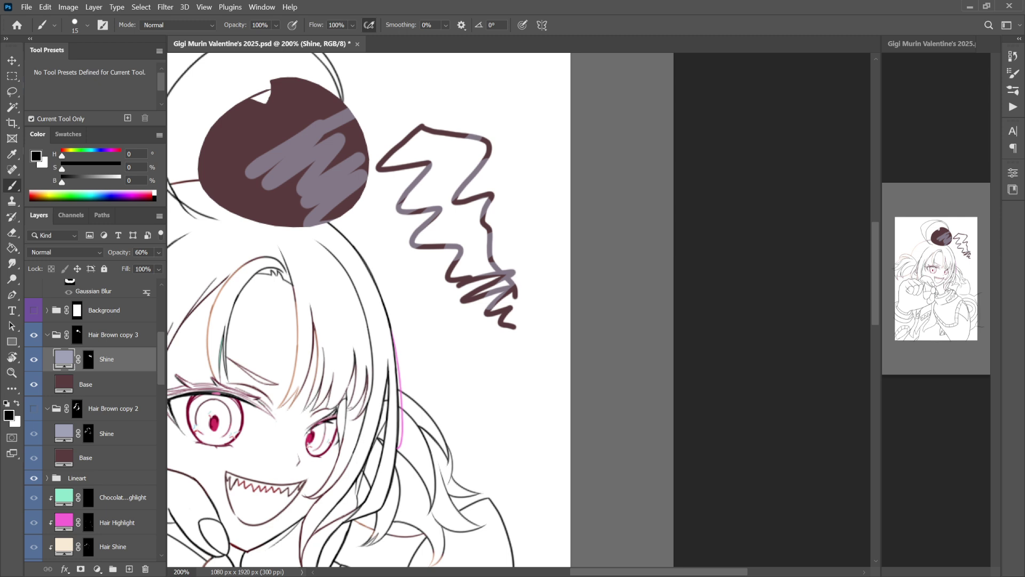
# Hide the Shine layer and add a red solid colour fill layer above Base in Hair Brown copy 3.
pyautogui.hotkey('ctrl', ',')
pyautogui.click(102, 385)
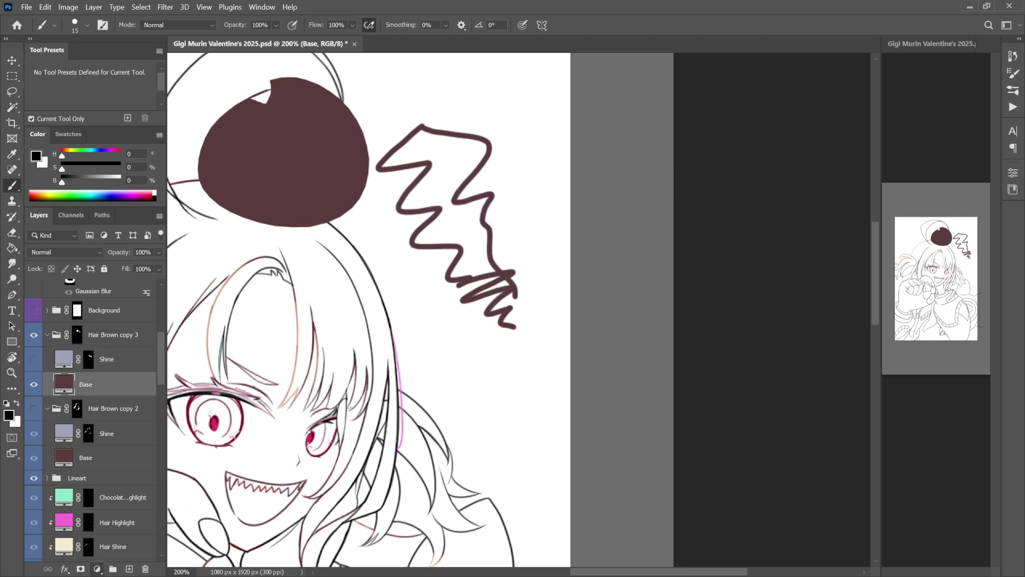
pyautogui.click(120, 336)
pyautogui.hotkey('ctrl', 'v')
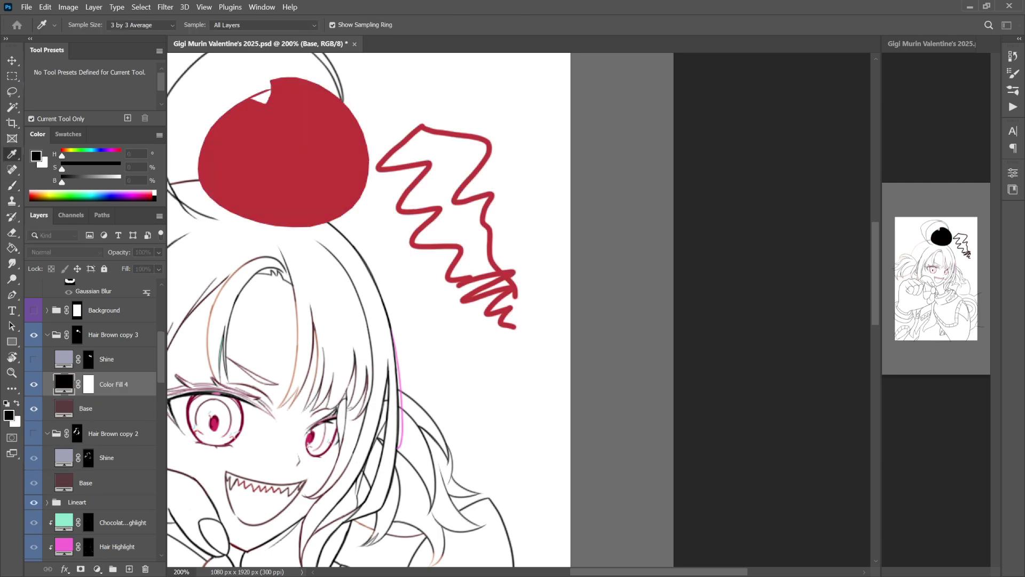
pyautogui.press('Return')
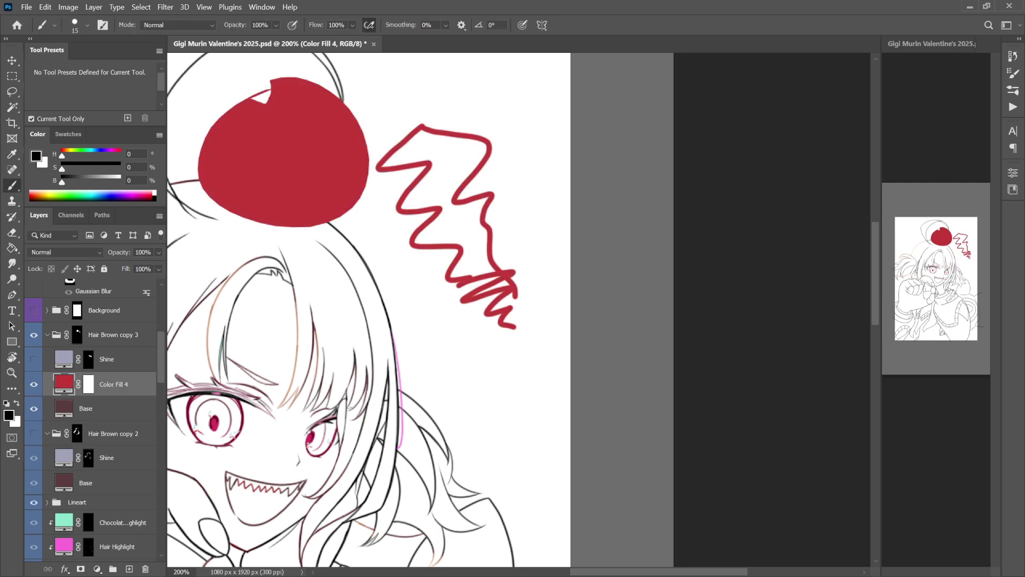
# Delete the red fill layer's mask and arrange Base above the red fill layer in the group.
pyautogui.click(88, 384)
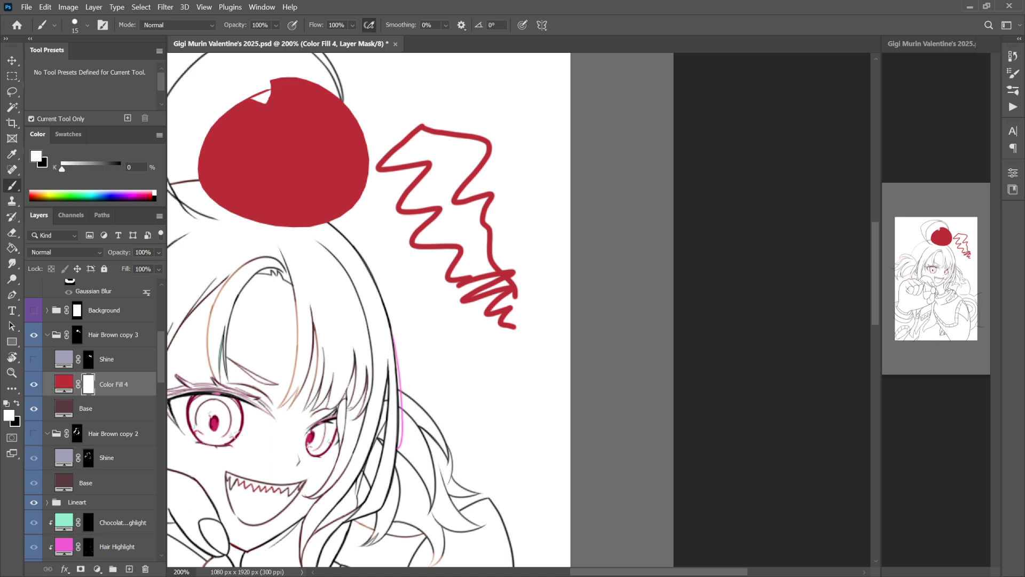
pyautogui.press('Delete')
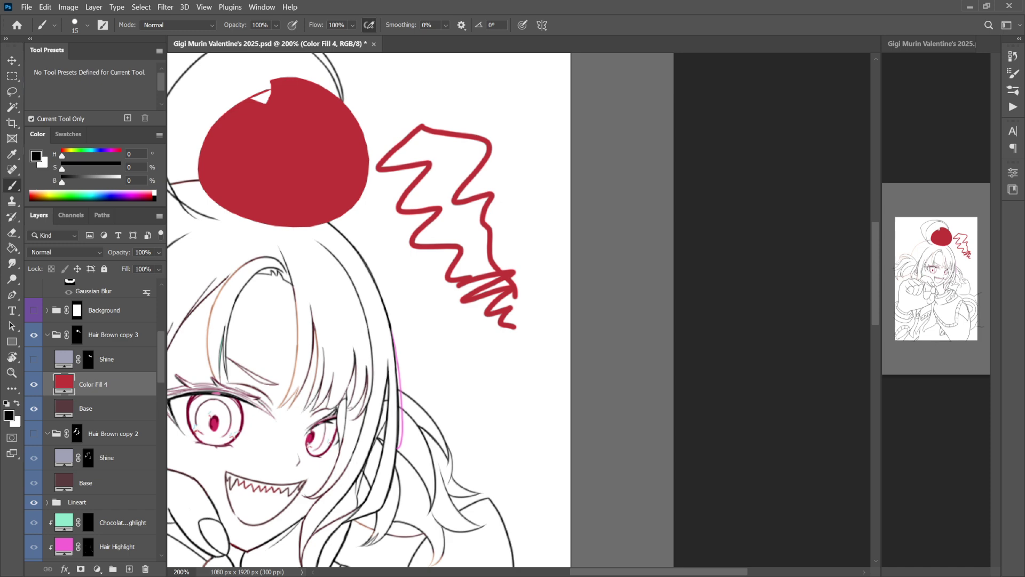
pyautogui.click(77, 334)
pyautogui.moveTo(93, 384); pyautogui.dragTo(93, 374)
pyautogui.moveTo(85, 408); pyautogui.dragTo(85, 374)
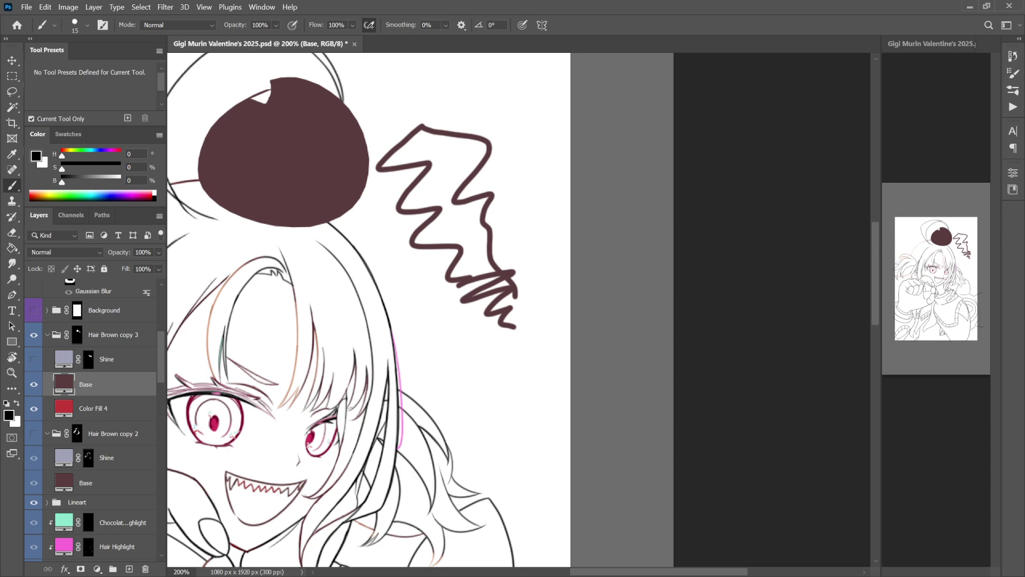
# Show the Shine layer again, duplicate it, and clip the duplicate to Shine.
pyautogui.click(34, 359)
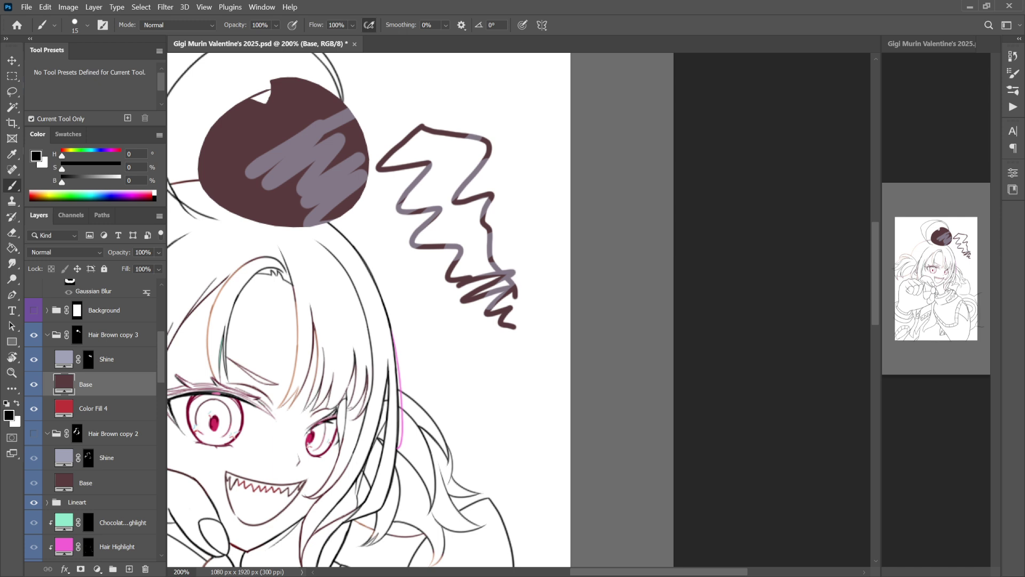
pyautogui.click(106, 359)
pyautogui.moveTo(106, 358); pyautogui.dragTo(128, 569)
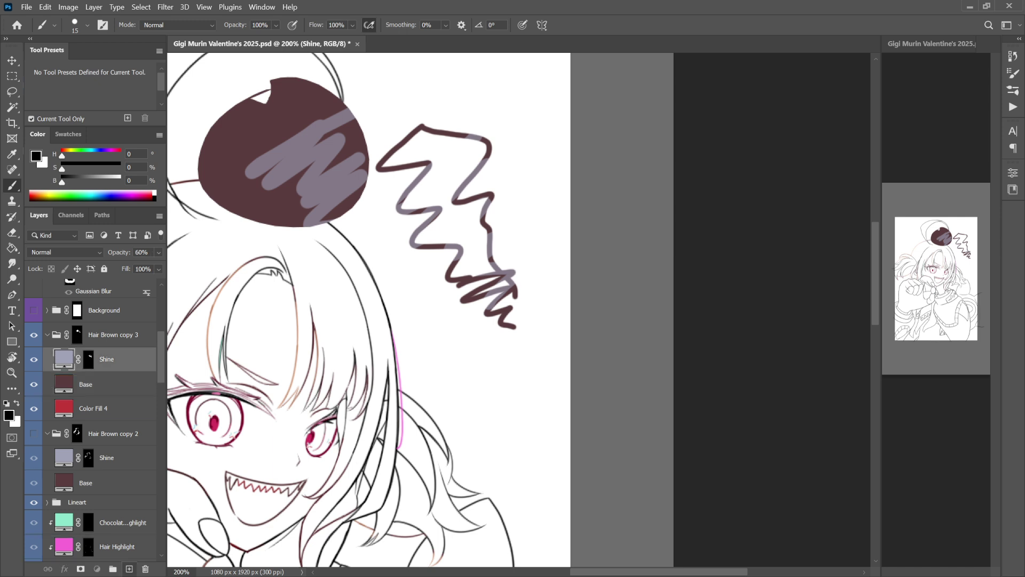
pyautogui.hotkey('ctrl', 'j')
pyautogui.hotkey('ctrl', 'alt', 'g')
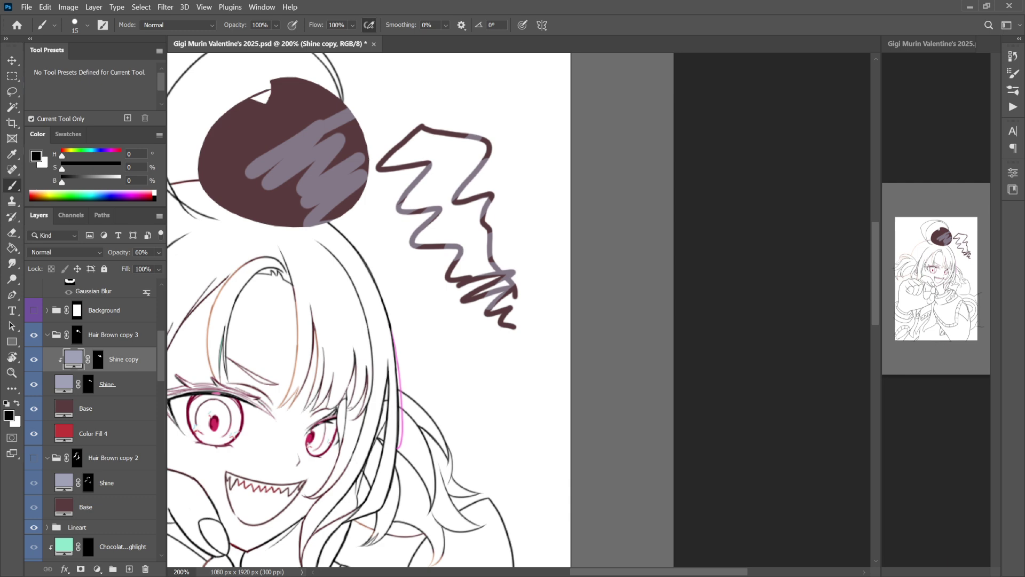
# Delete the Hair Brown copy 3 group with all of its layers.
pyautogui.click(113, 334)
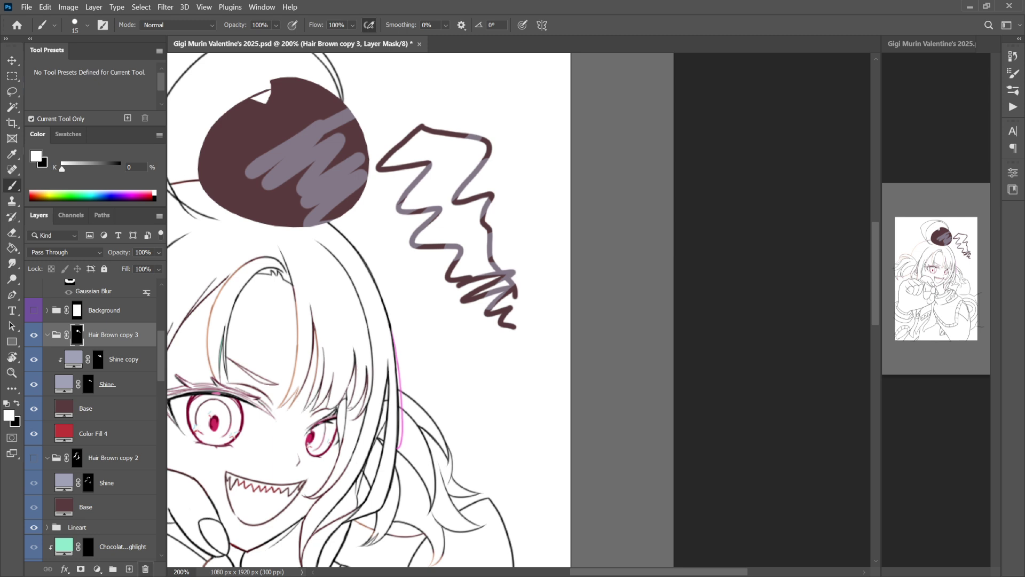
pyautogui.click(113, 334)
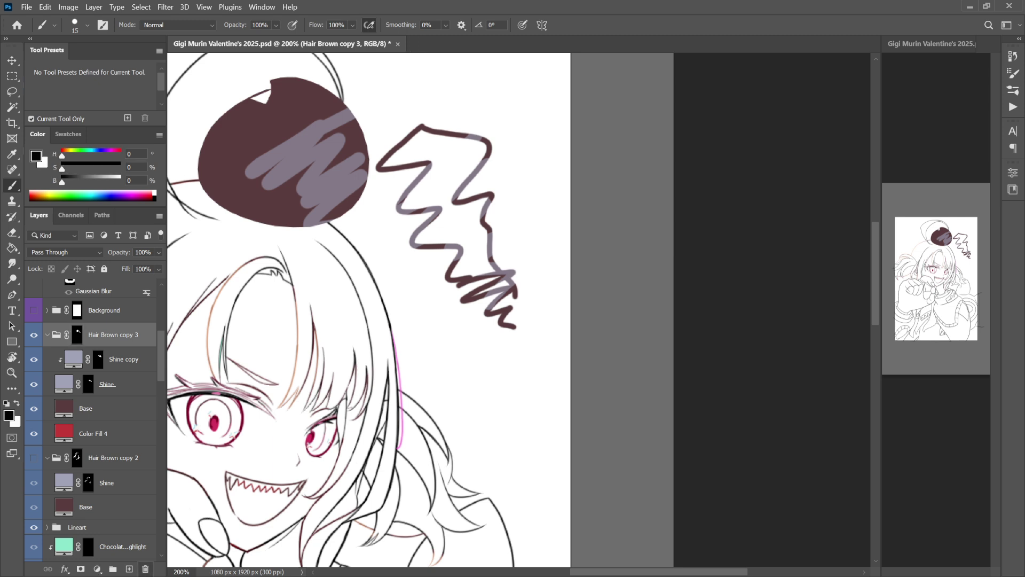
pyautogui.click(145, 569)
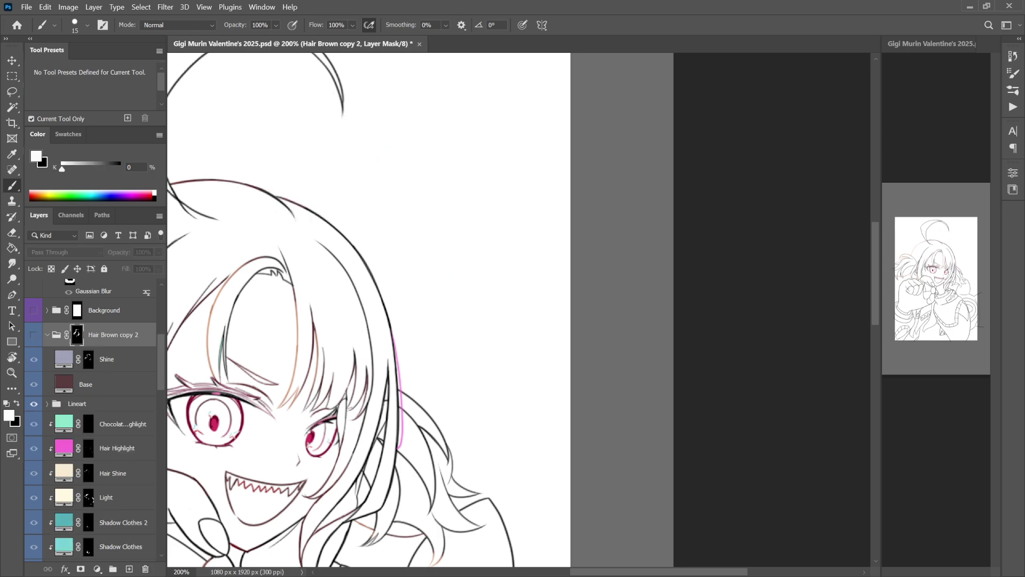
# Show the Hair Brown copy 2 group and compare the brown hair with its Shine layer hidden and shown.
pyautogui.click(34, 334)
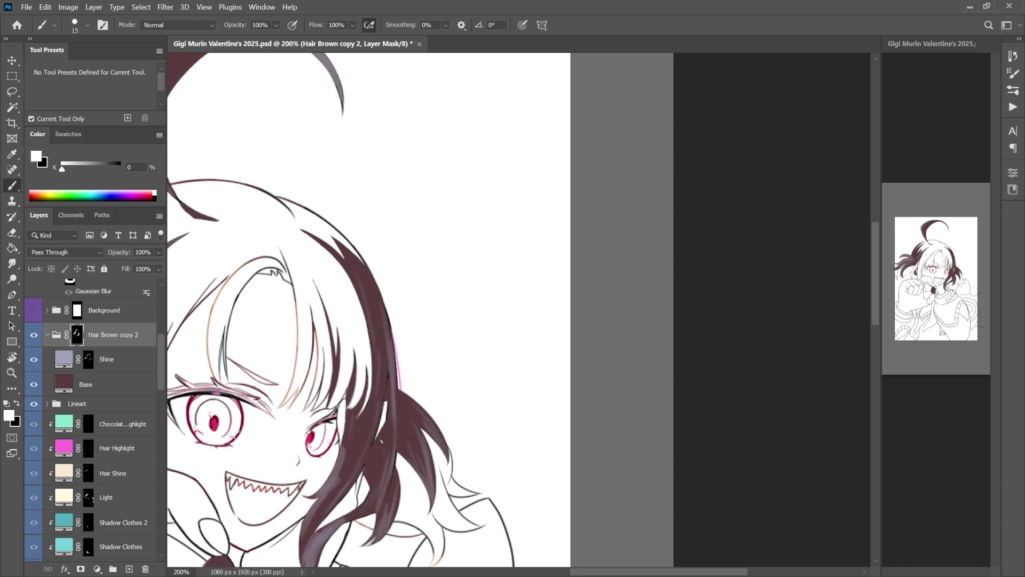
pyautogui.moveTo(374, 347); pyautogui.dragTo(670, 286)
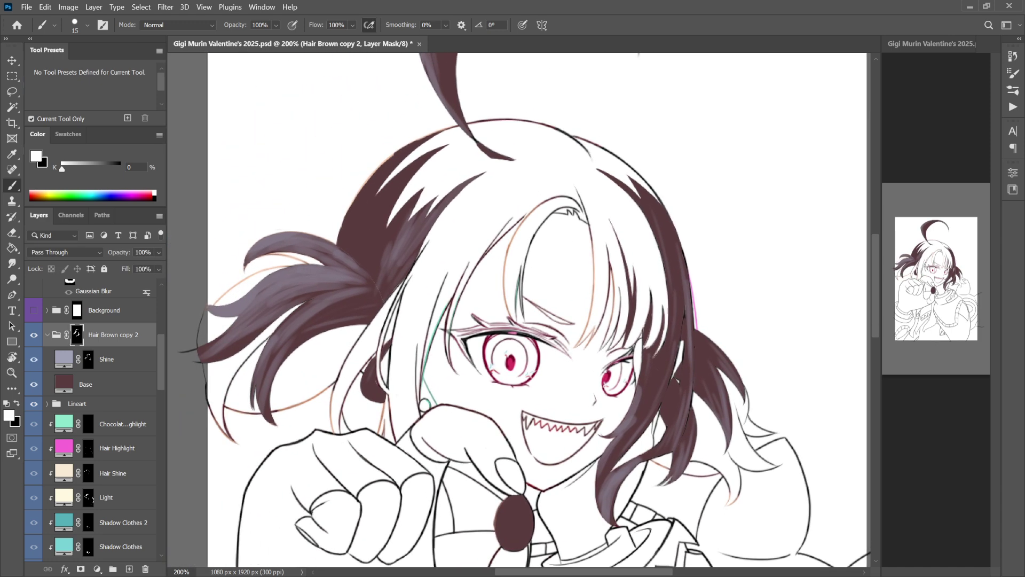
pyautogui.click(34, 359)
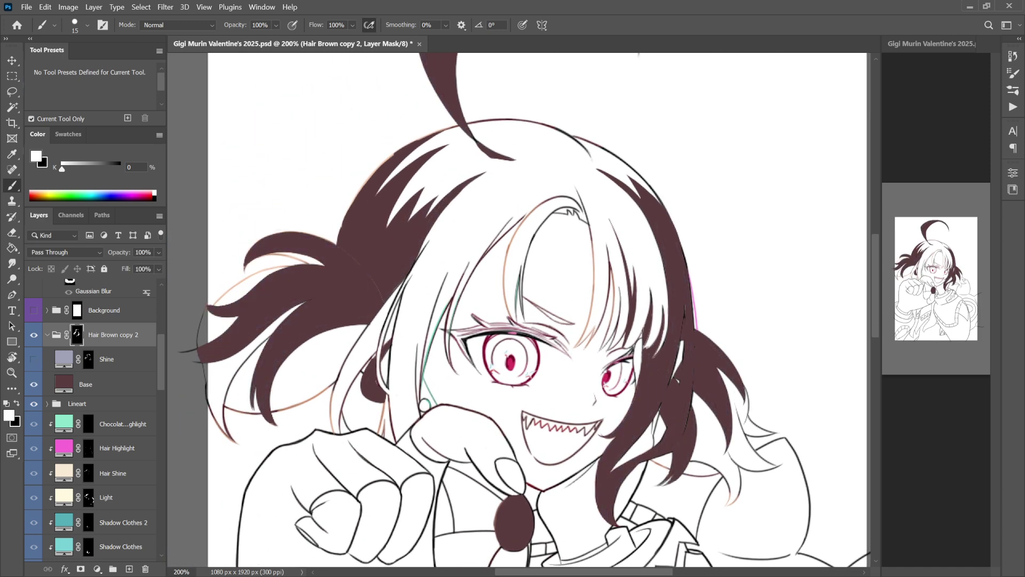
pyautogui.moveTo(513, 299); pyautogui.dragTo(522, 353)
pyautogui.moveTo(513, 299); pyautogui.dragTo(470, 315)
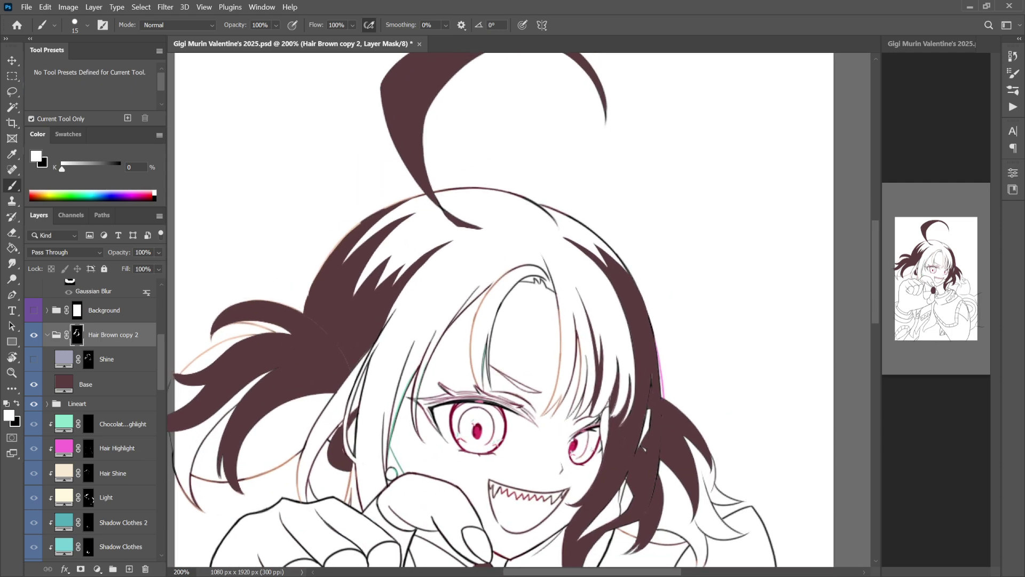
pyautogui.click(34, 359)
pyautogui.moveTo(513, 299)
pyautogui.mouseDown()
pyautogui.moveTo(459, 304)
pyautogui.moveTo(478, 280)
pyautogui.moveTo(453, 285)
pyautogui.mouseUp()
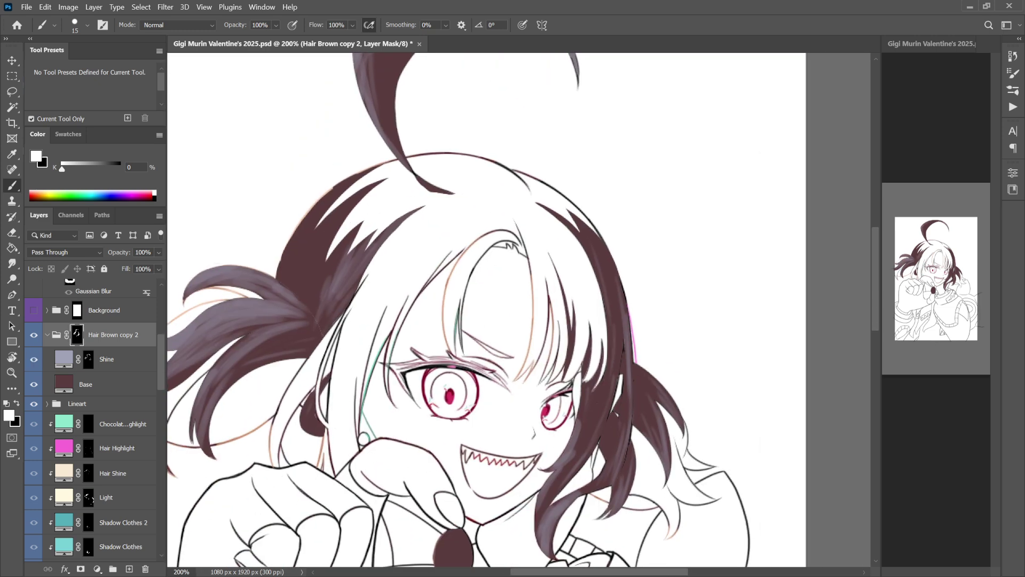
# Delete the Hair Brown copy 2 group with its contents.
pyautogui.hotkey('ctrl', '2')
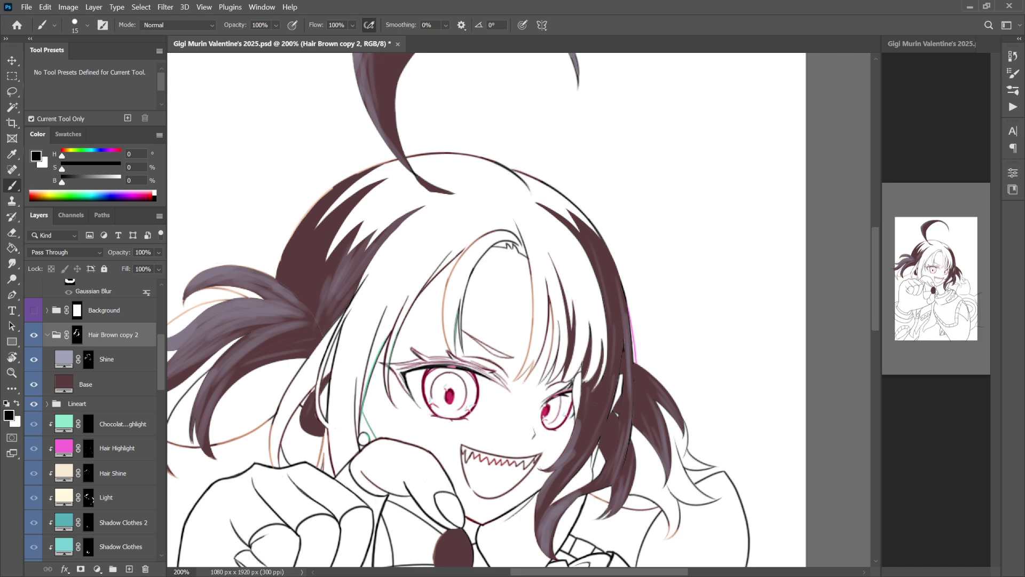
pyautogui.press('Delete')
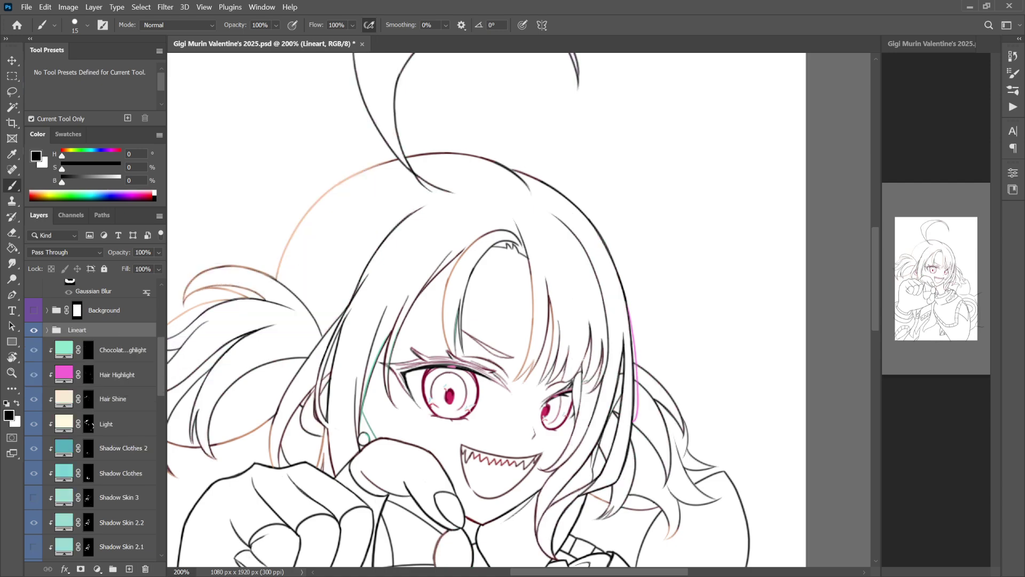
# Look over the line drawing and expand the Lineart group to show its layers.
pyautogui.moveTo(481, 347); pyautogui.dragTo(547, 266)
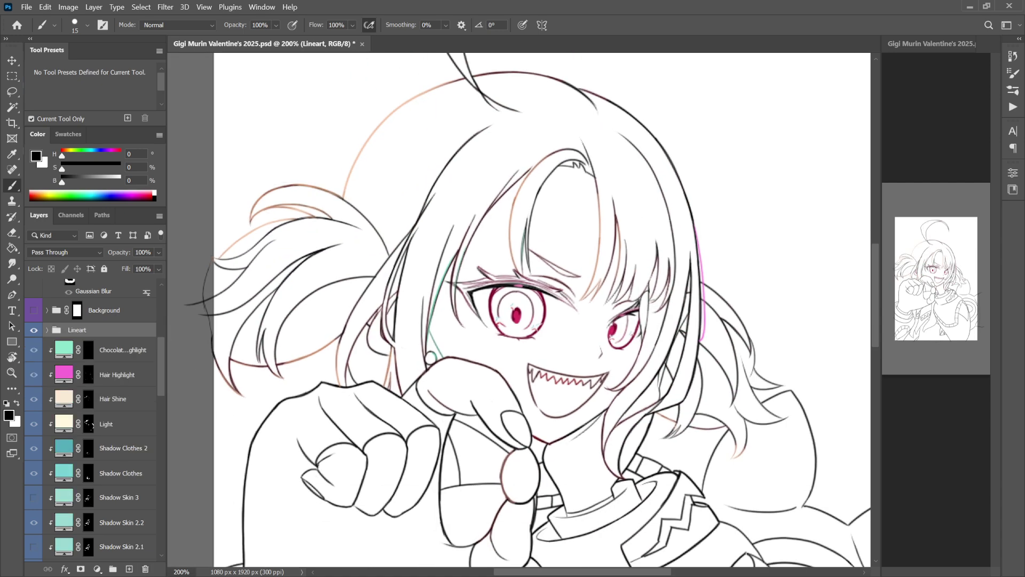
pyautogui.moveTo(588, 347); pyautogui.dragTo(450, 264)
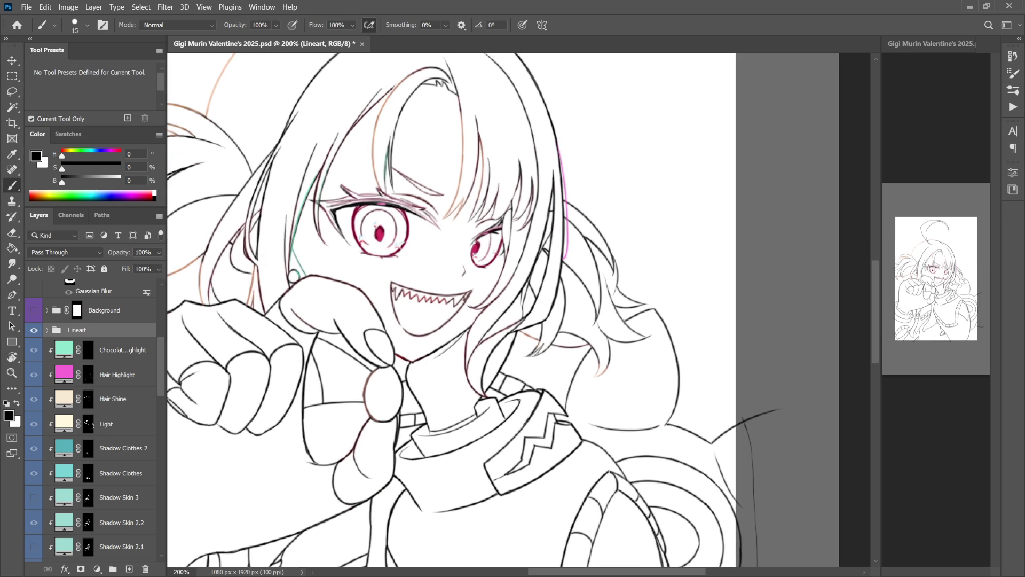
pyautogui.scroll(-1, 91, 416)
pyautogui.click(47, 305)
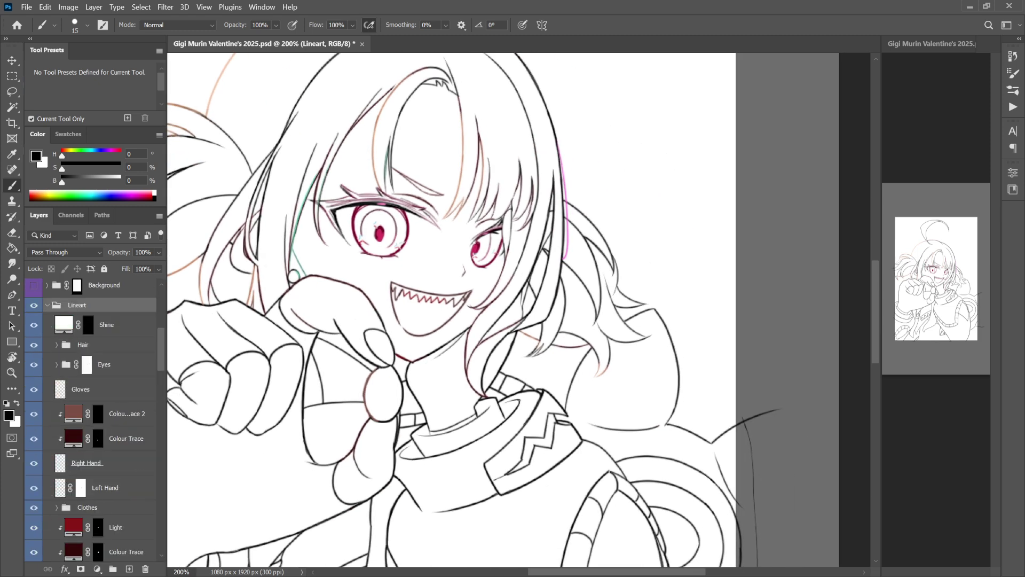
# Look through the layers and subgroups inside the Lineart group, comparing them with the line drawing.
pyautogui.scroll(-5, 56, 277)
pyautogui.scroll(7, 56, 277)
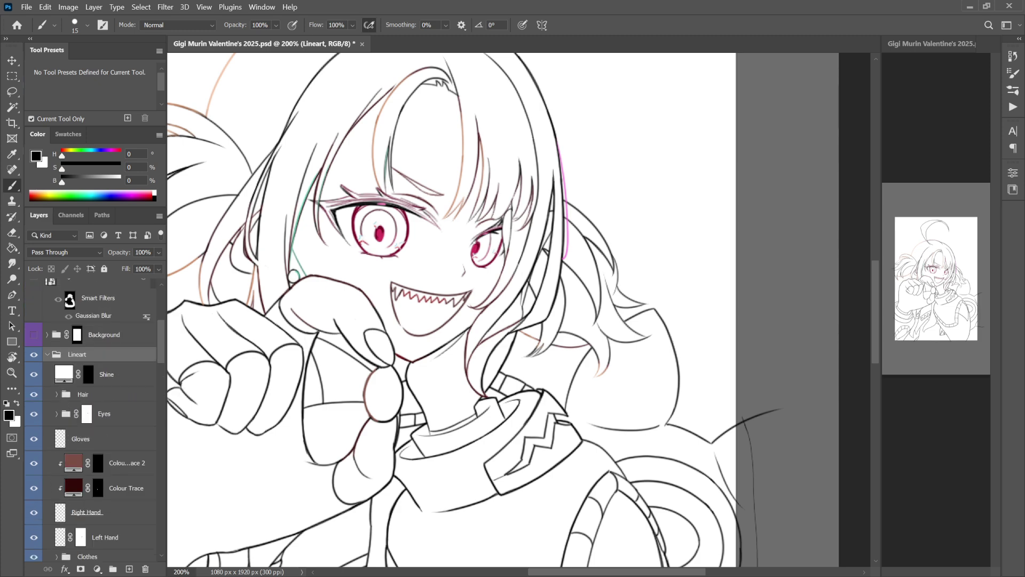
pyautogui.click(47, 354)
pyautogui.click(105, 335)
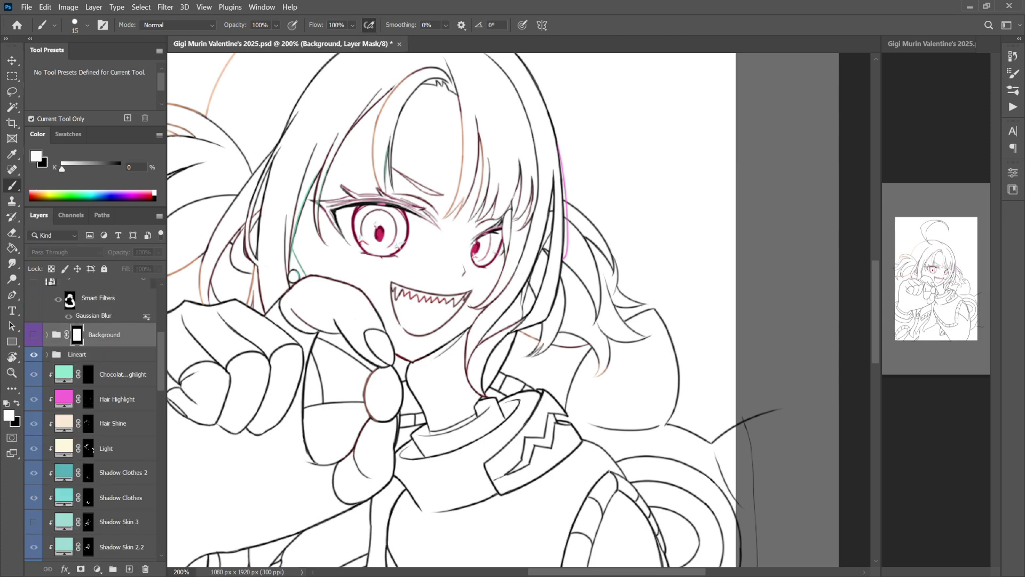
pyautogui.click(77, 355)
pyautogui.scroll(-10, 90, 417)
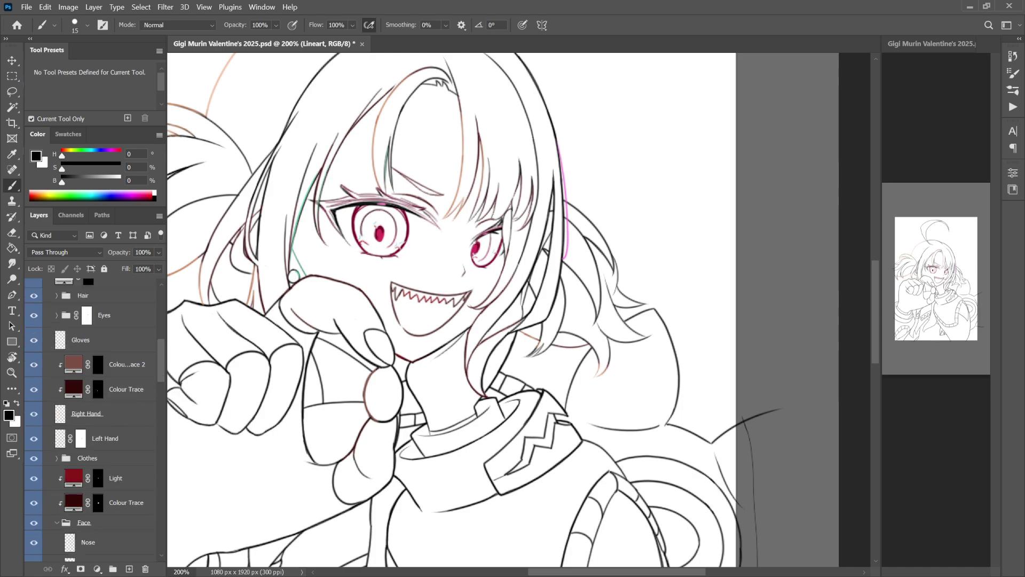
pyautogui.scroll(1, 91, 417)
pyautogui.moveTo(427, 321); pyautogui.dragTo(478, 421)
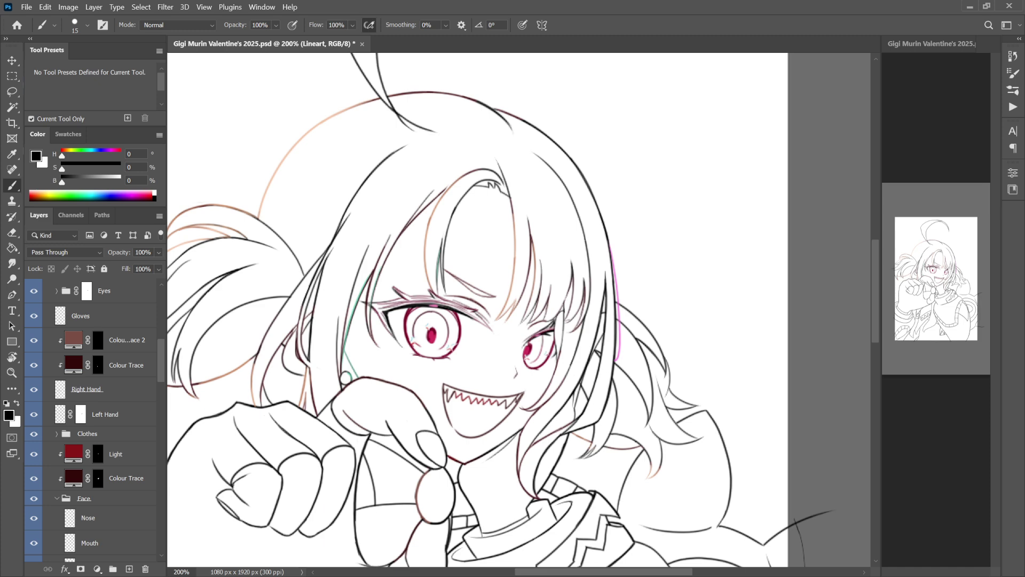
pyautogui.scroll(4, 90, 417)
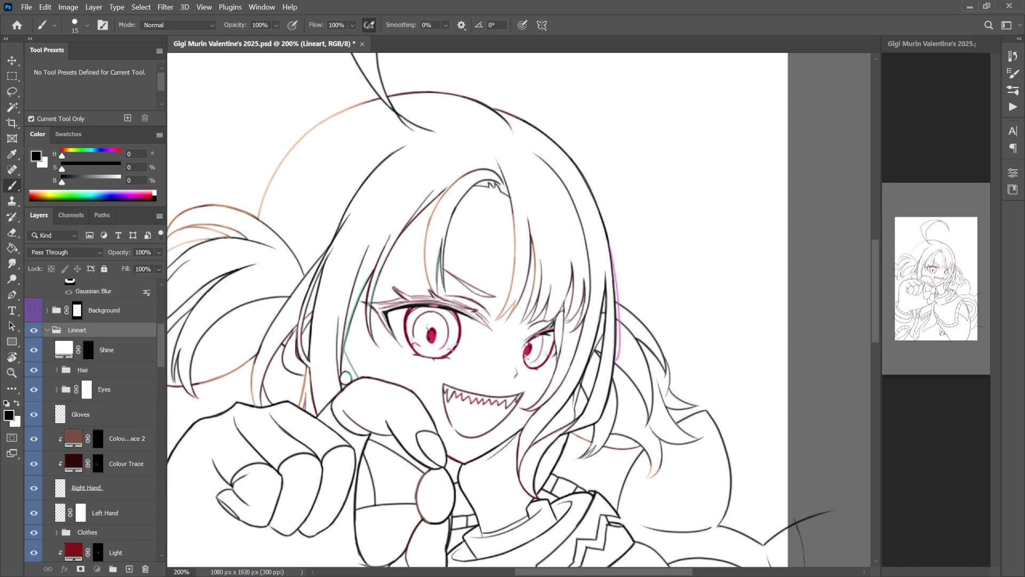
# Expand the Hair subgroup in Lineart and review its hair line layers with their clipped colour layers.
pyautogui.click(57, 370)
pyautogui.scroll(-3, 107, 547)
pyautogui.scroll(1, 107, 546)
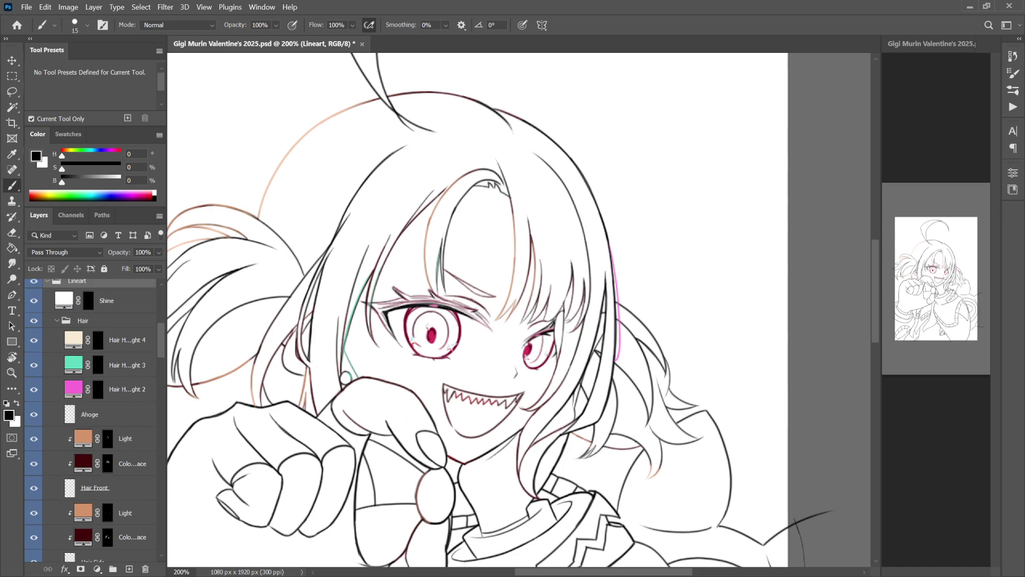
pyautogui.moveTo(480, 213); pyautogui.dragTo(478, 249)
pyautogui.scroll(-5, 91, 416)
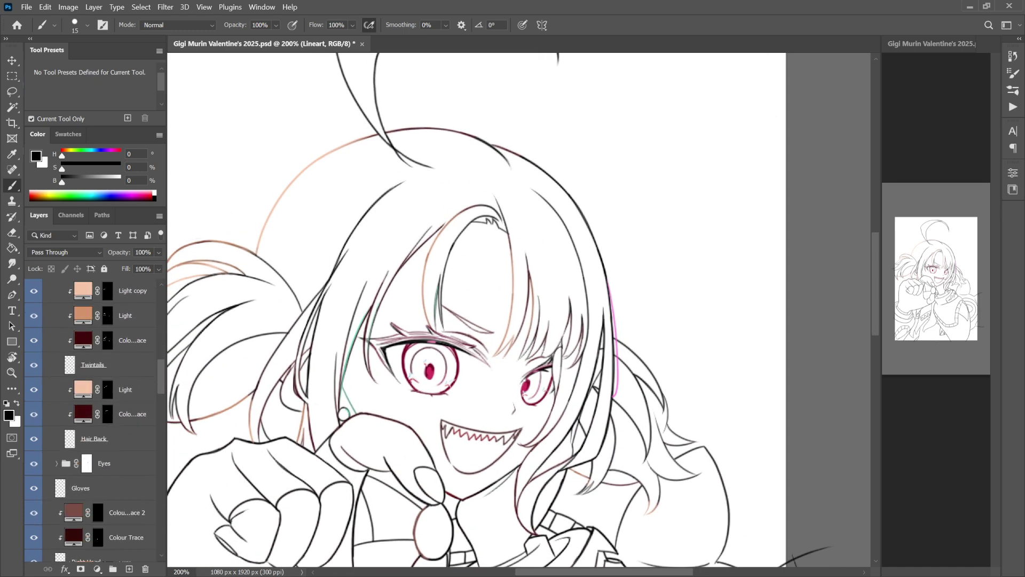
# Compare the line drawing with the Hair Back layer hidden and shown.
pyautogui.click(34, 438)
pyautogui.click(34, 438)
pyautogui.click(33, 439)
pyautogui.click(33, 438)
pyautogui.click(106, 439)
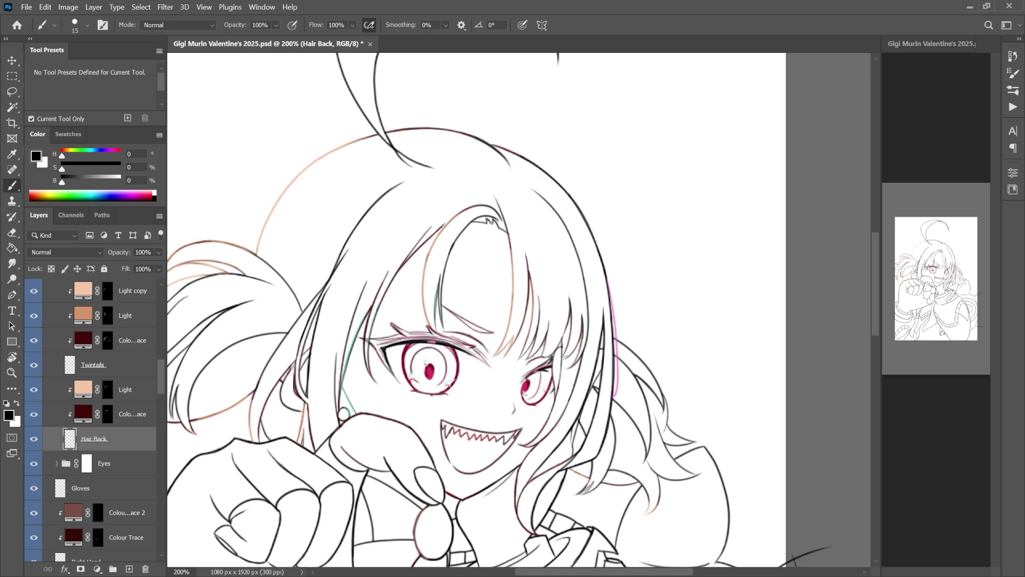
pyautogui.moveTo(502, 300); pyautogui.dragTo(523, 323)
pyautogui.click(33, 439)
pyautogui.click(34, 438)
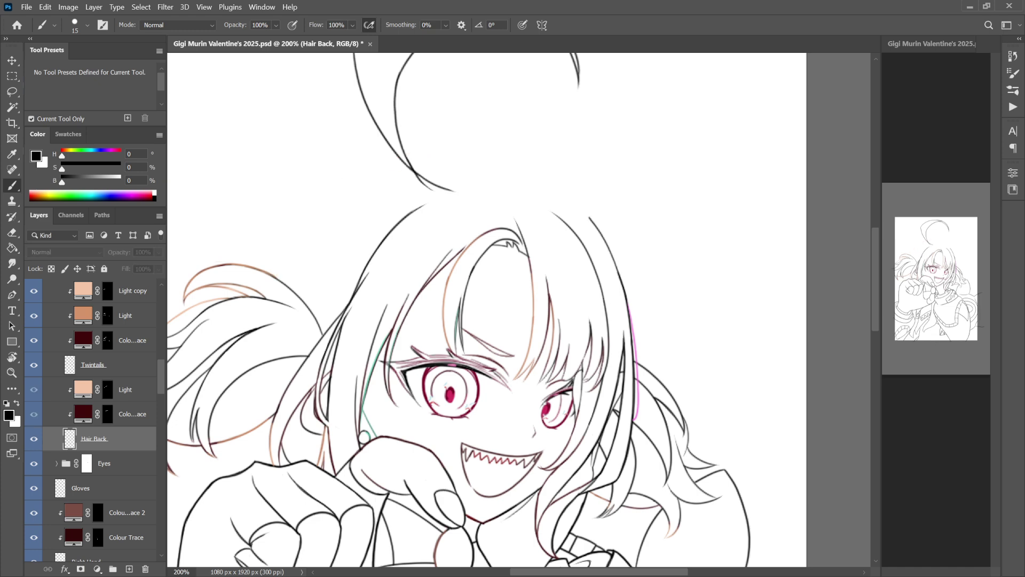
# Inspect the Light and Colour Trace layers clipped to Hair Back and the coloured outline on the back hair.
pyautogui.click(125, 390)
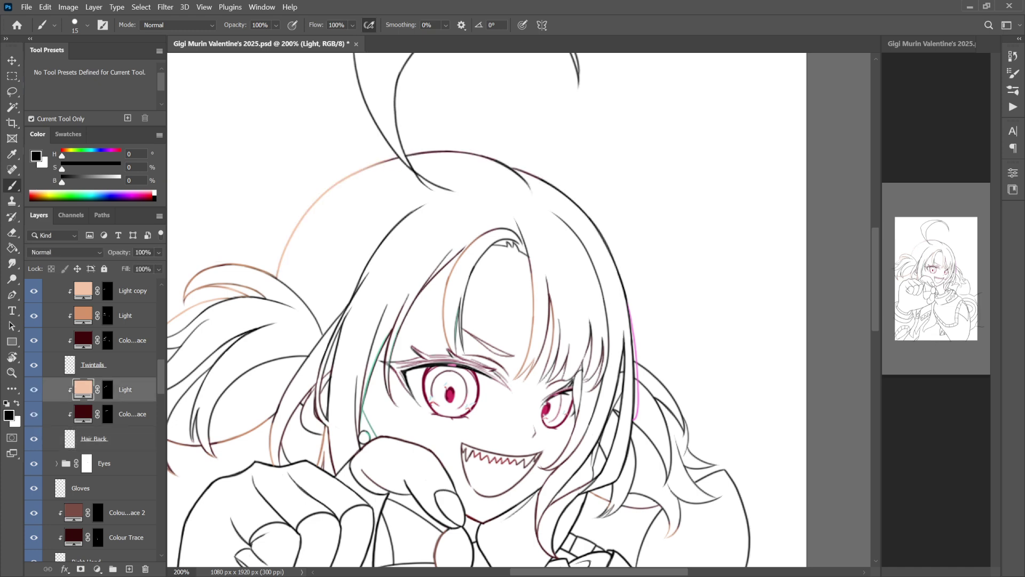
pyautogui.click(132, 414)
pyautogui.hotkey('alt', ']')
pyautogui.hotkey('alt', '[')
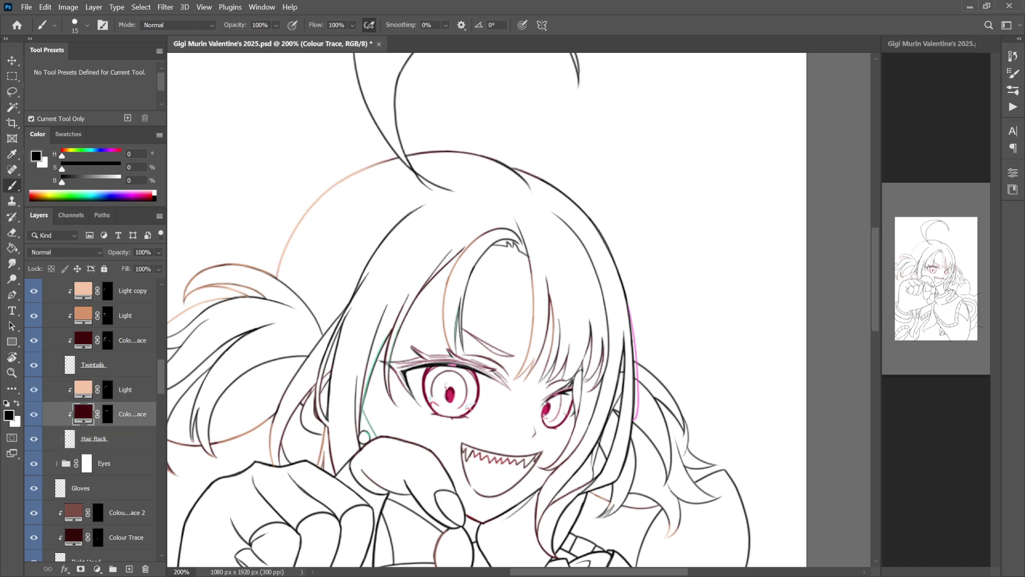
pyautogui.hotkey('alt', ']')
pyautogui.moveTo(481, 267); pyautogui.dragTo(504, 315)
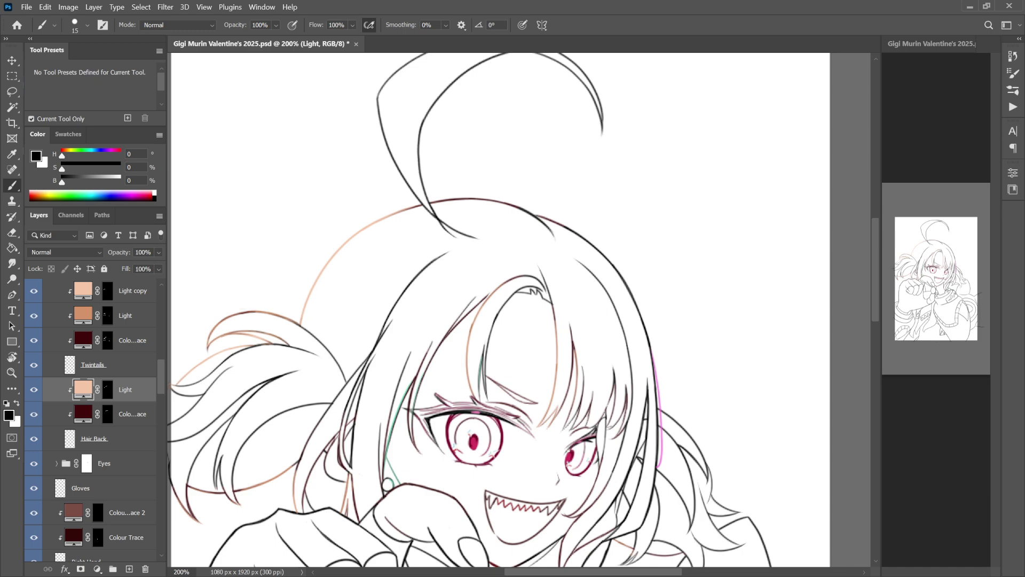
pyautogui.moveTo(481, 268); pyautogui.dragTo(538, 251)
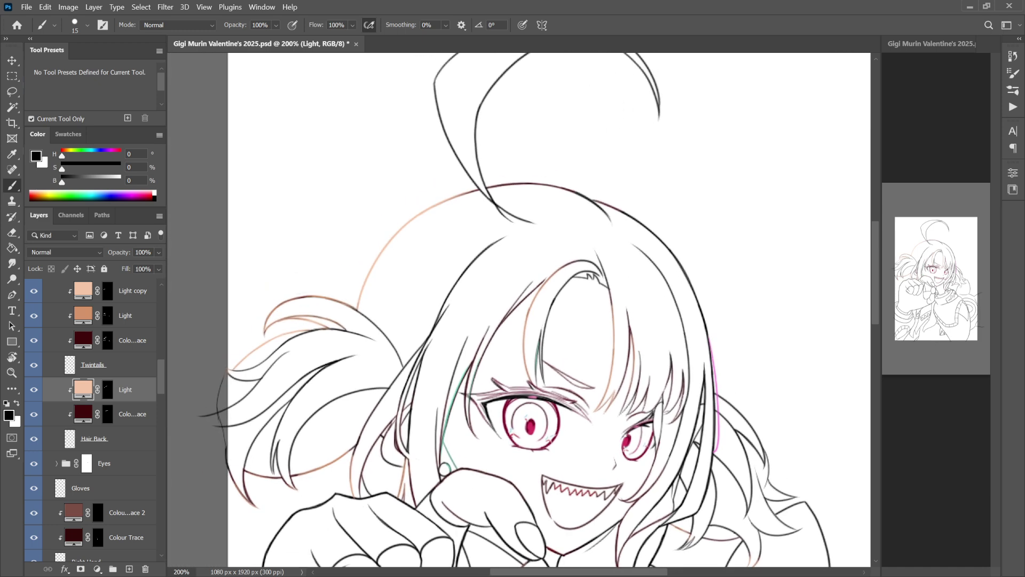
# Show the Colour 2 group beneath the line art to view the coloured outlines together with the painted colours.
pyautogui.scroll(5, 91, 417)
pyautogui.scroll(-6, 107, 547)
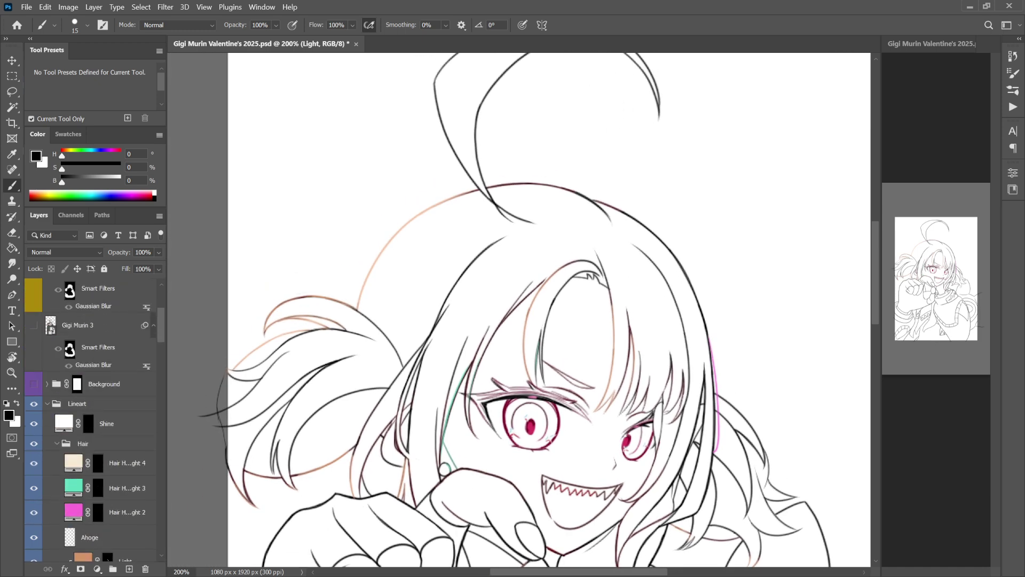
pyautogui.scroll(-10, 91, 422)
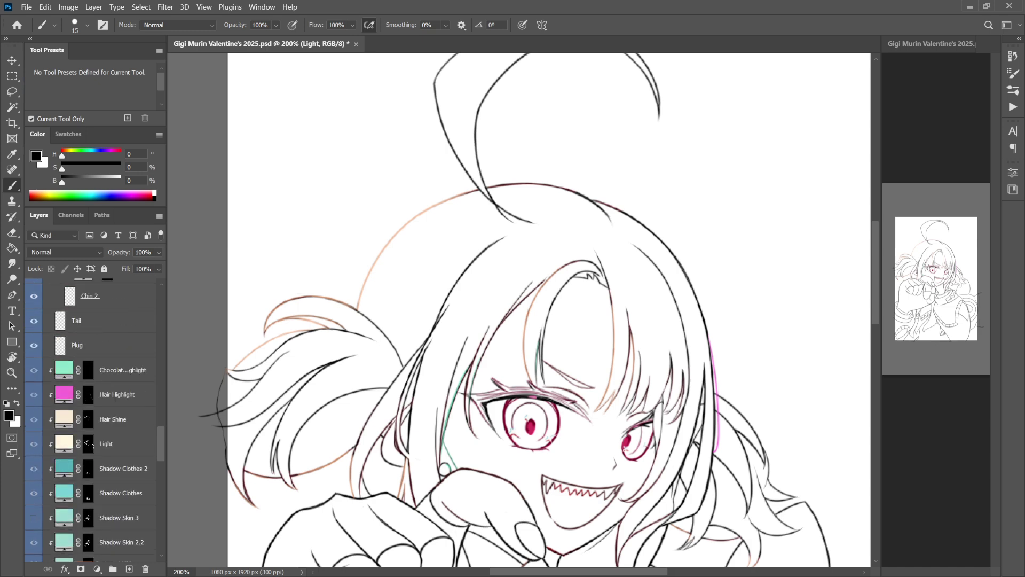
pyautogui.scroll(-6, 90, 372)
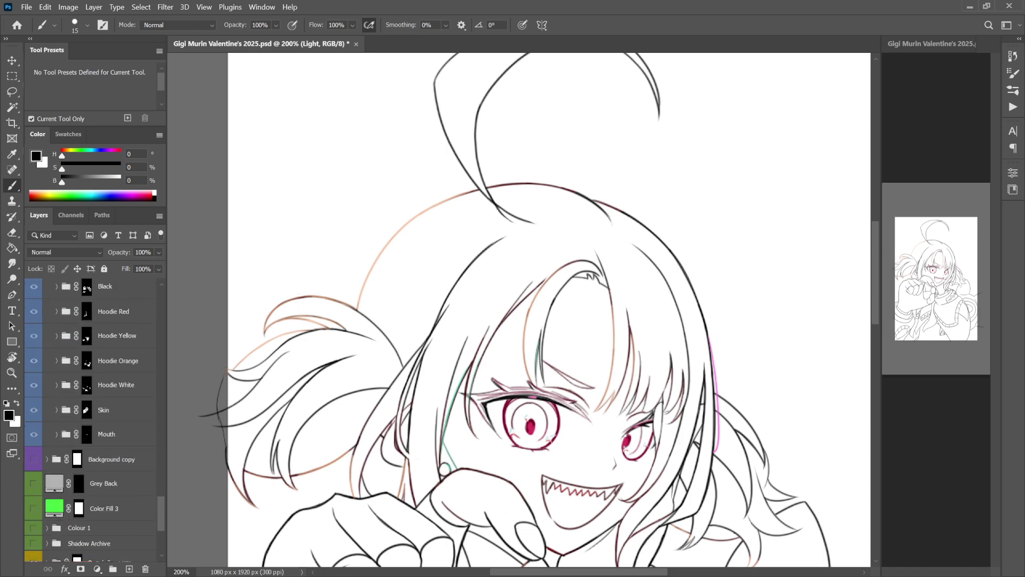
pyautogui.scroll(6, 89, 346)
pyautogui.click(33, 365)
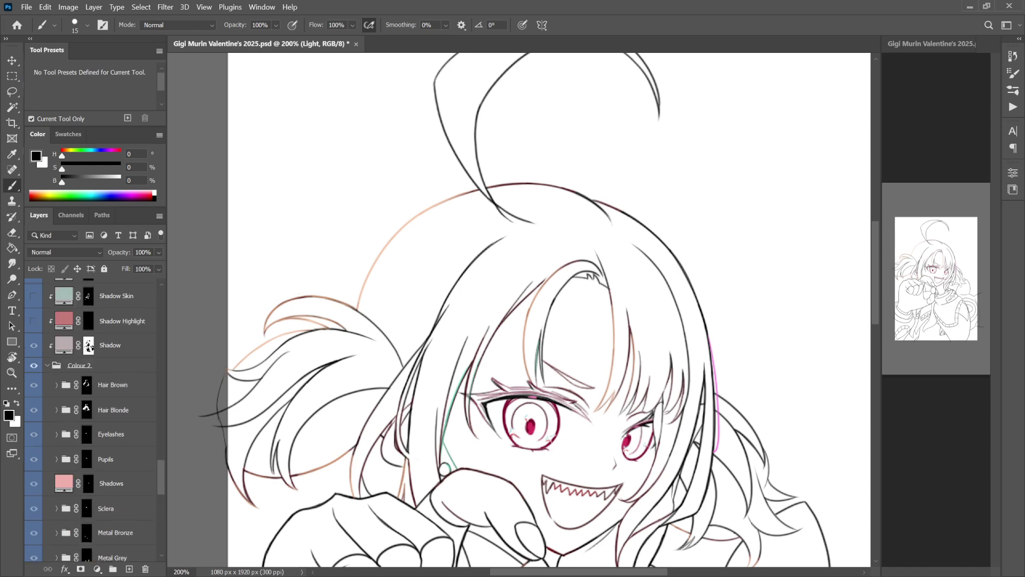
pyautogui.scroll(5, 33, 374)
pyautogui.scroll(5, 33, 374)
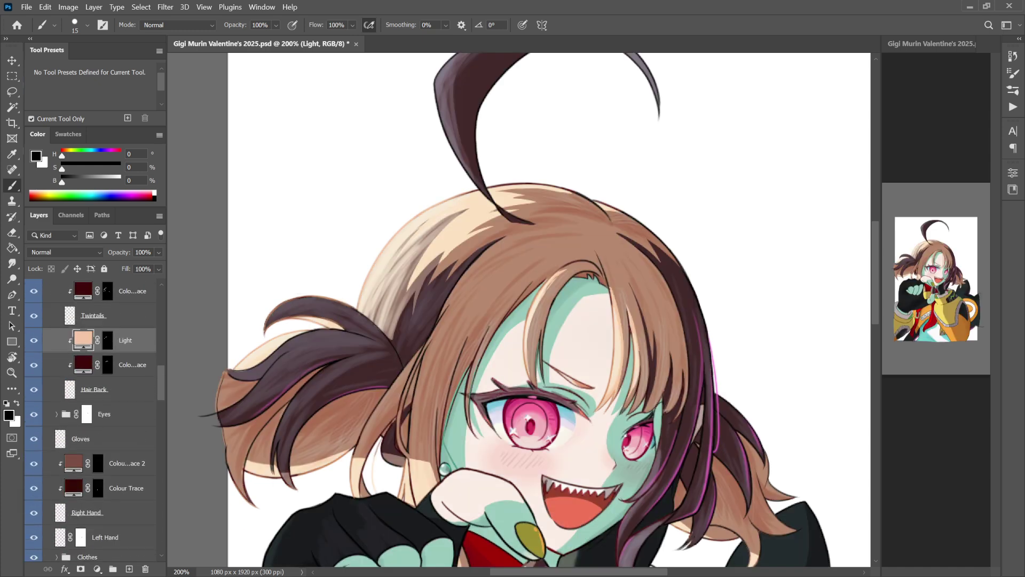
# Compare the back hair outline with the Light layer clipped to Hair Back hidden and shown.
pyautogui.click(33, 365)
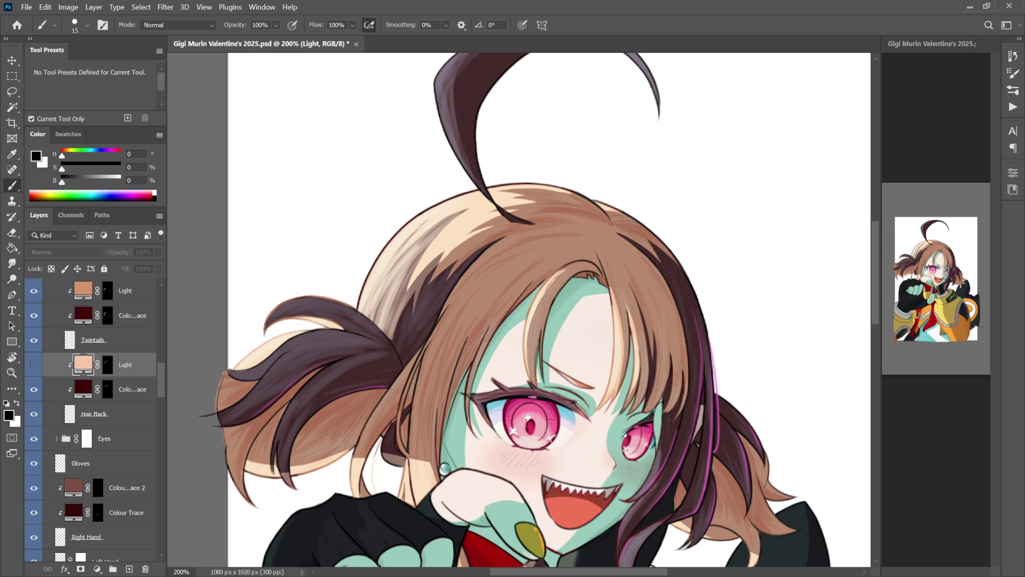
pyautogui.click(33, 365)
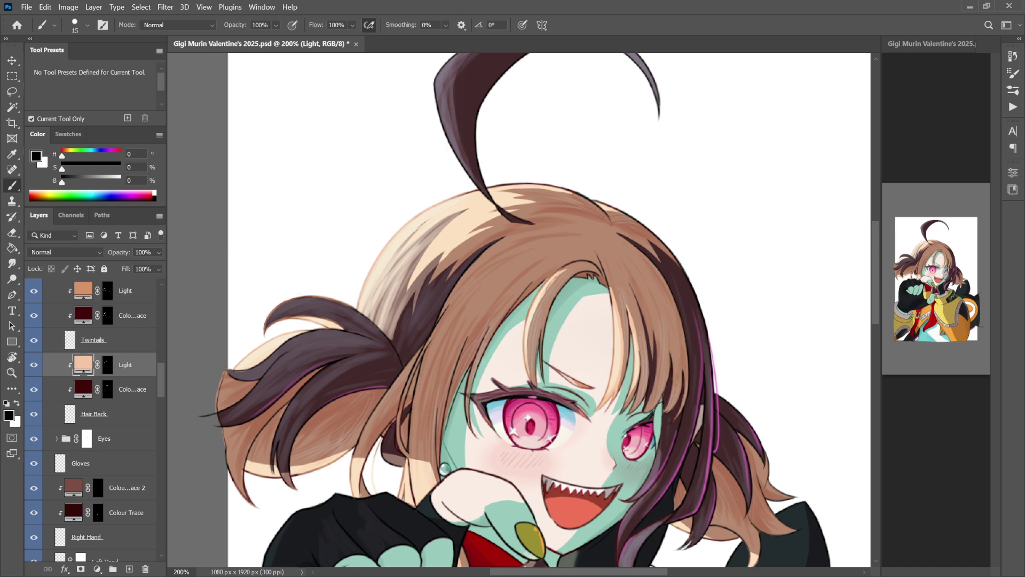
pyautogui.click(33, 365)
pyautogui.click(33, 364)
pyautogui.scroll(4, 33, 365)
pyautogui.scroll(3, 91, 417)
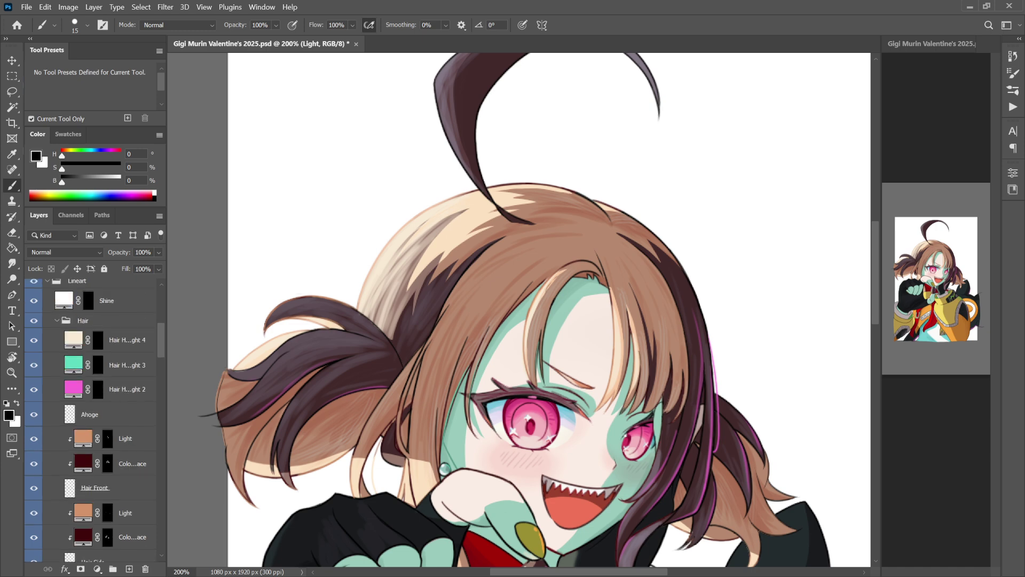
# Collapse the Hair, Lineart and Colour 2 groups and hide Colour 2.
pyautogui.click(57, 320)
pyautogui.scroll(3, 91, 417)
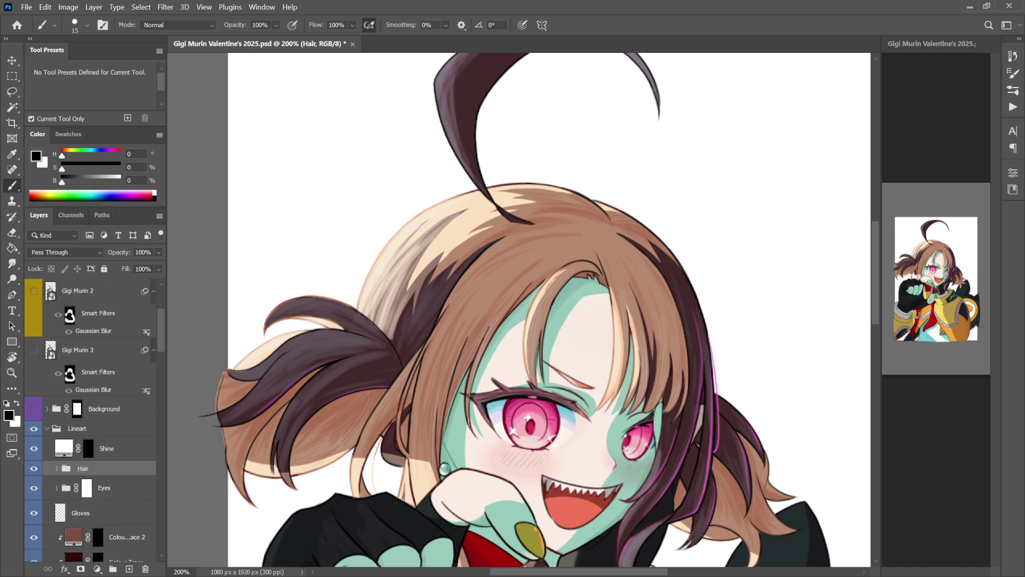
pyautogui.click(47, 428)
pyautogui.scroll(-8, 90, 422)
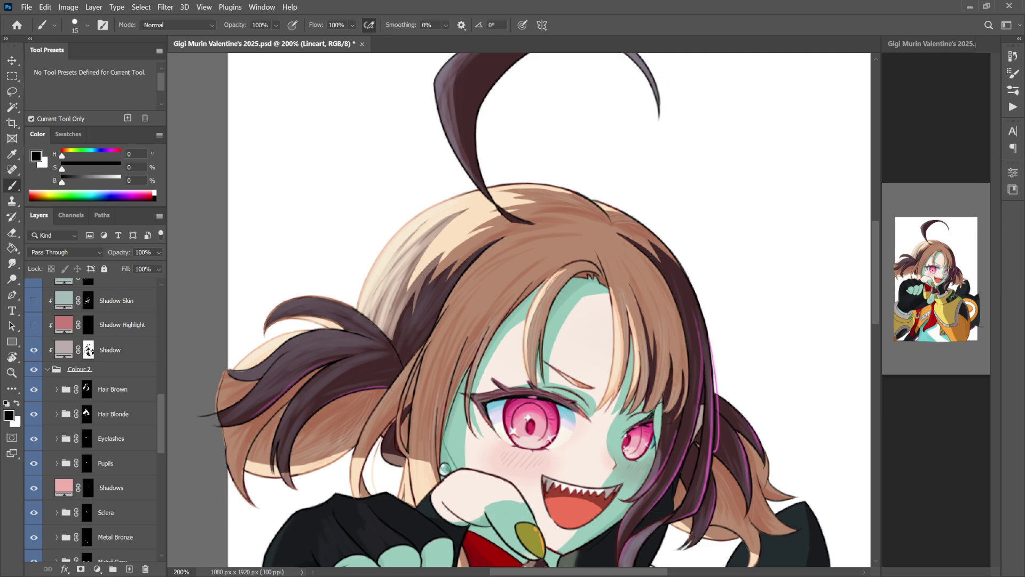
pyautogui.click(47, 369)
pyautogui.click(33, 369)
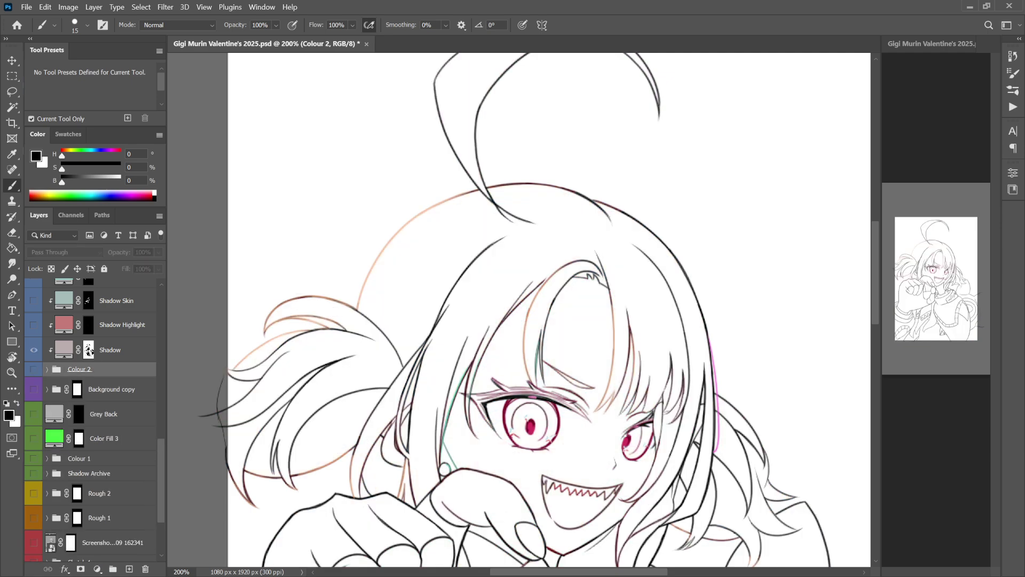
# Duplicate the Lineart group, hide the original group and merge the copy into a single layer.
pyautogui.scroll(5, 90, 422)
pyautogui.click(97, 379)
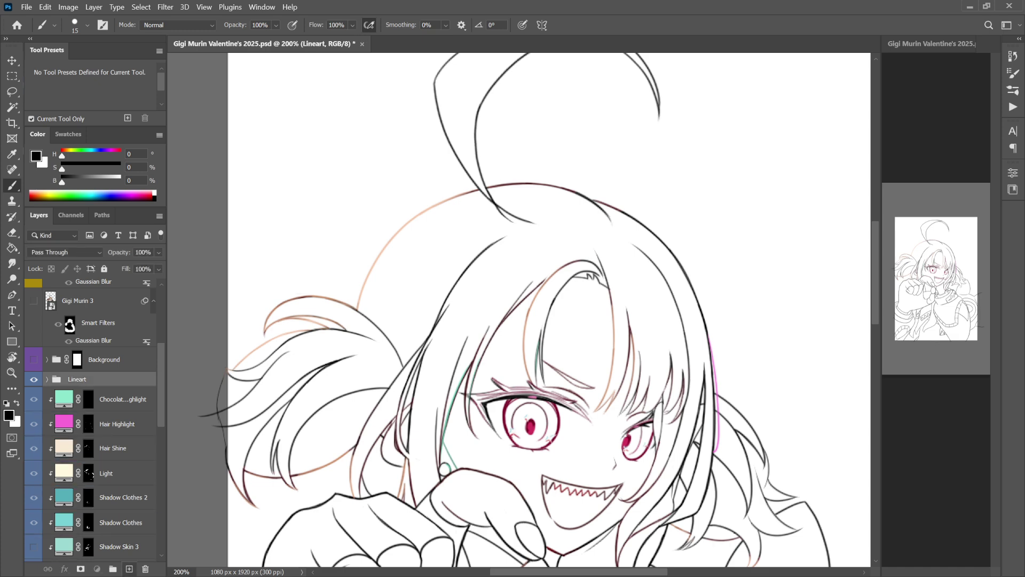
pyautogui.hotkey('ctrl', 'j')
pyautogui.click(33, 395)
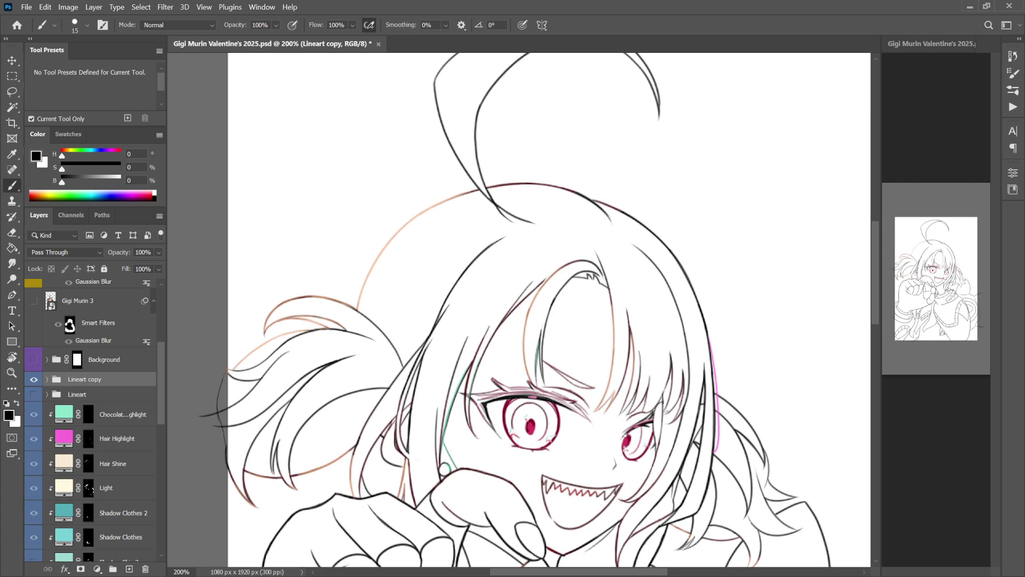
pyautogui.hotkey('ctrl', 'e')
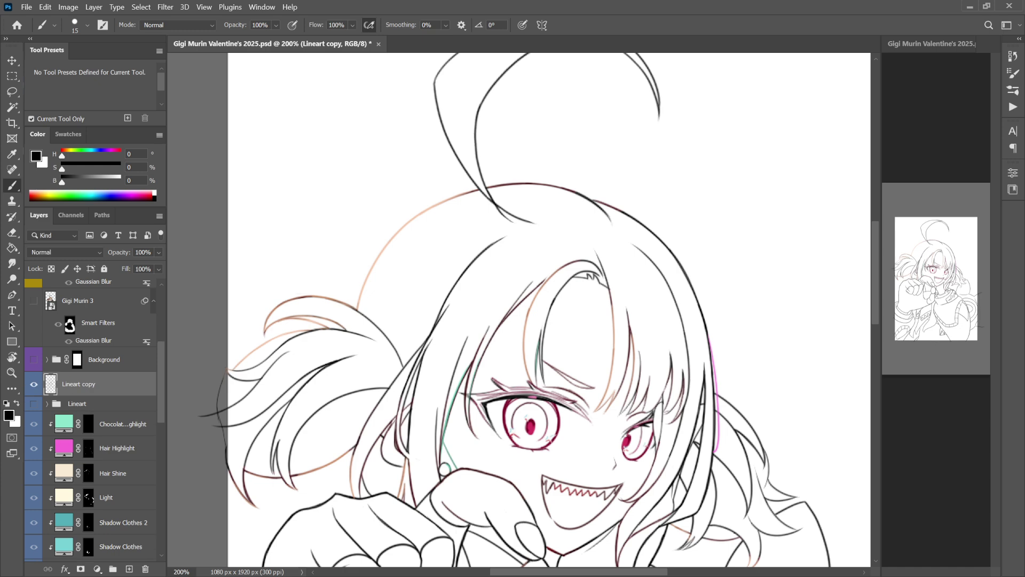
pyautogui.click(34, 403)
pyautogui.click(34, 403)
# Show the list of recorded actions and review the recorded operations of the 2 Pixel Fill action.
pyautogui.click(1019, 39)
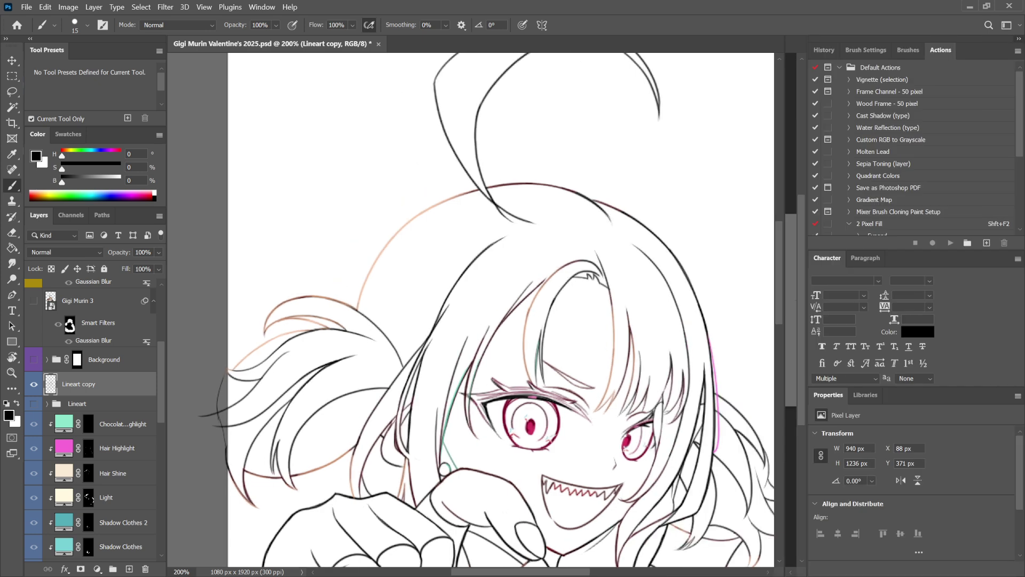
pyautogui.scroll(-3, 913, 149)
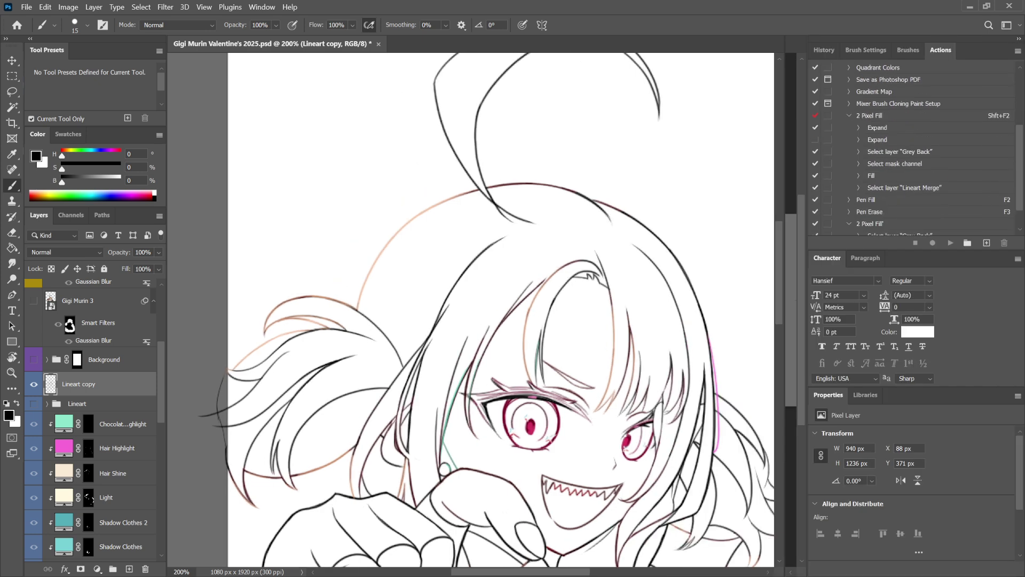
pyautogui.moveTo(507, 278); pyautogui.dragTo(430, 337)
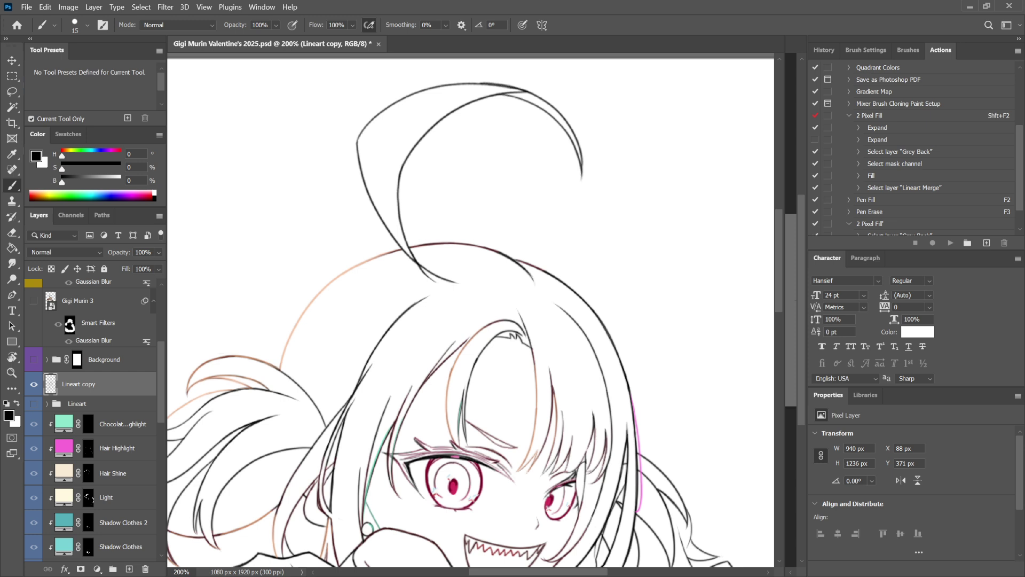
pyautogui.scroll(-1, 918, 149)
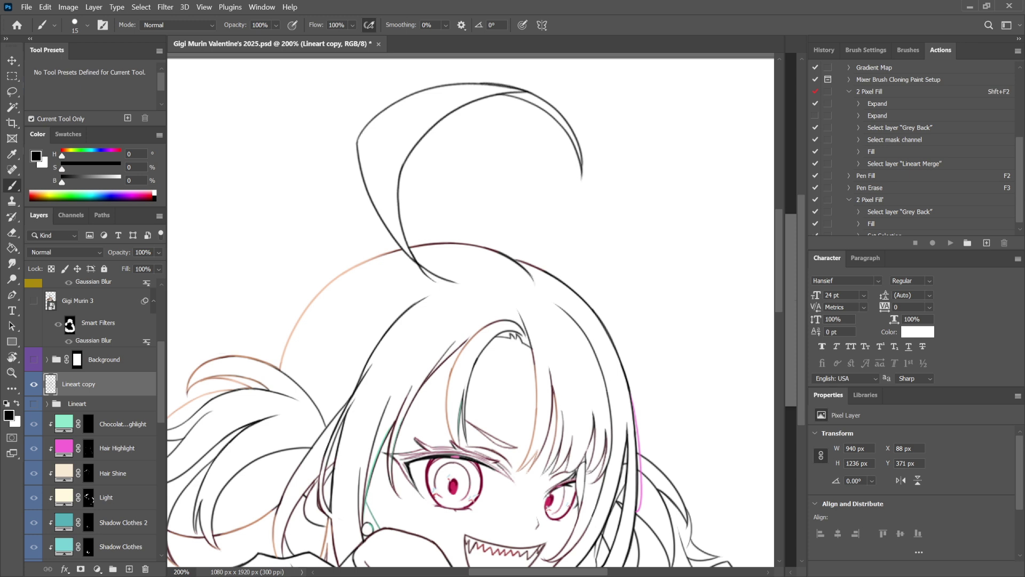
# Add a light grey solid colour fill layer named Grey Back and place the Lineart copy layer above it.
pyautogui.click(120, 335)
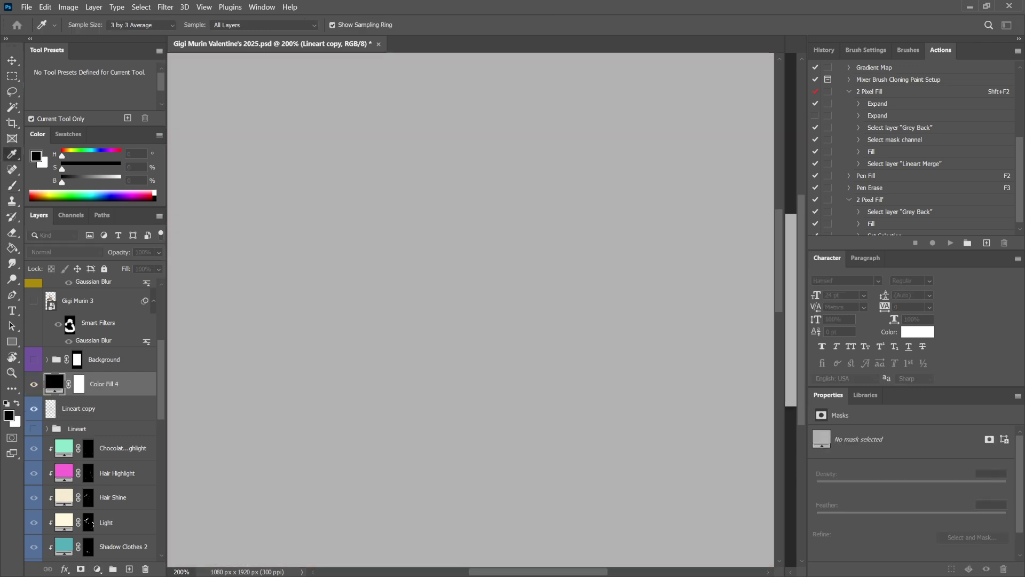
pyautogui.press('Return')
pyautogui.doubleClick(104, 384)
pyautogui.write('Grey Ba')
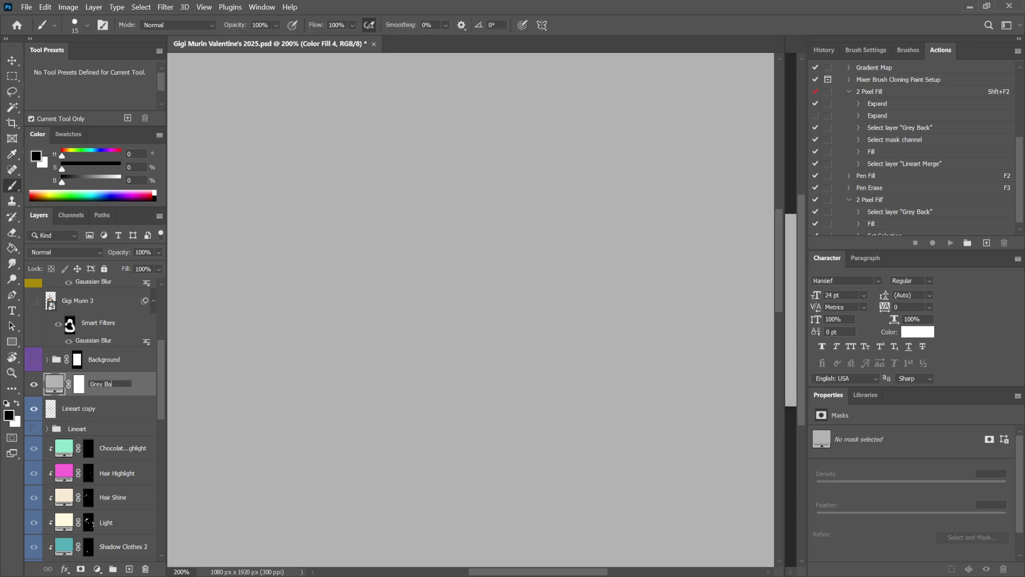
pyautogui.write('ck')
pyautogui.press('Return')
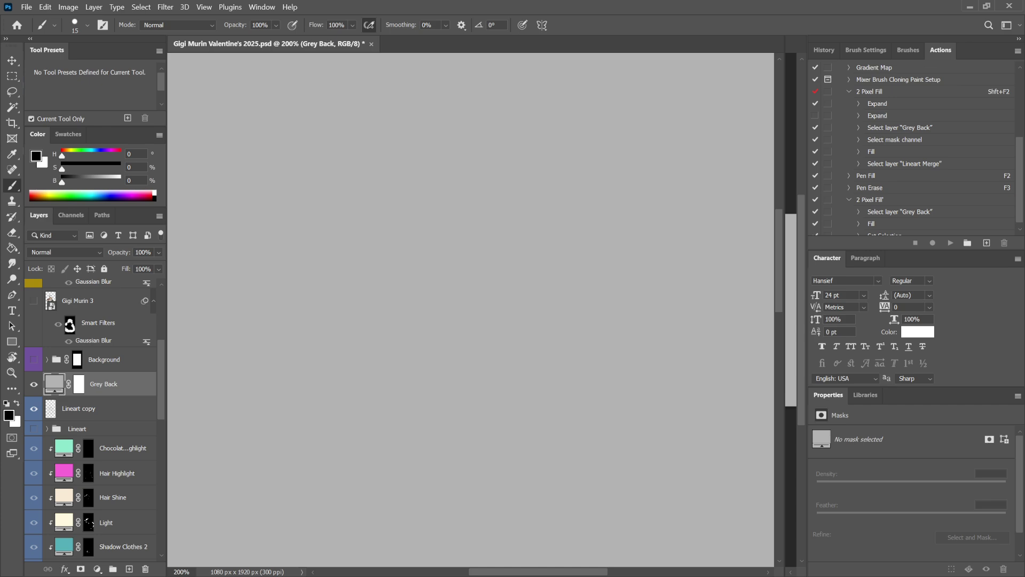
pyautogui.moveTo(78, 408); pyautogui.dragTo(79, 374)
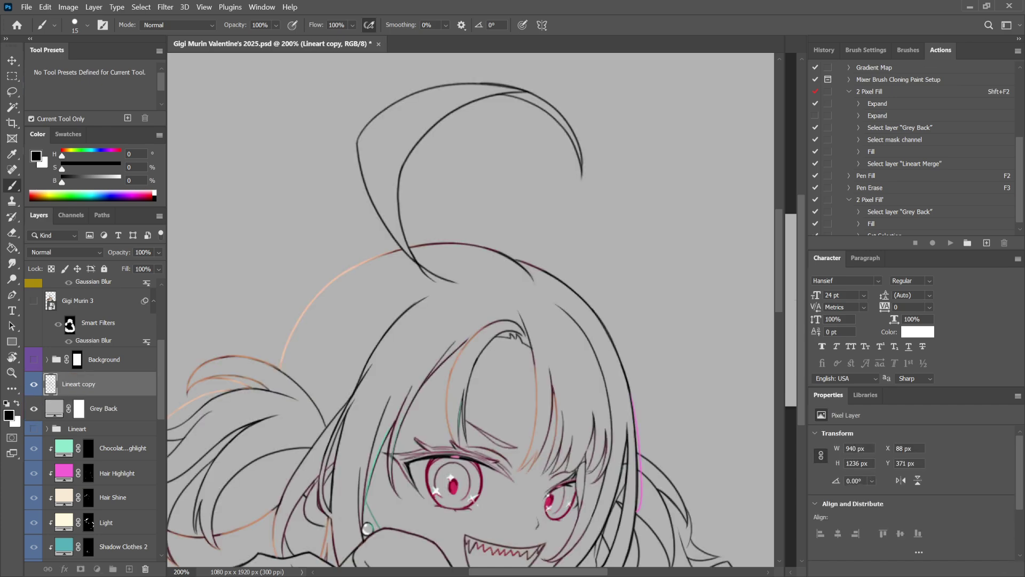
# Invert the Grey Back layer's mask to black and collapse the second 2 Pixel Fill' action.
pyautogui.click(78, 408)
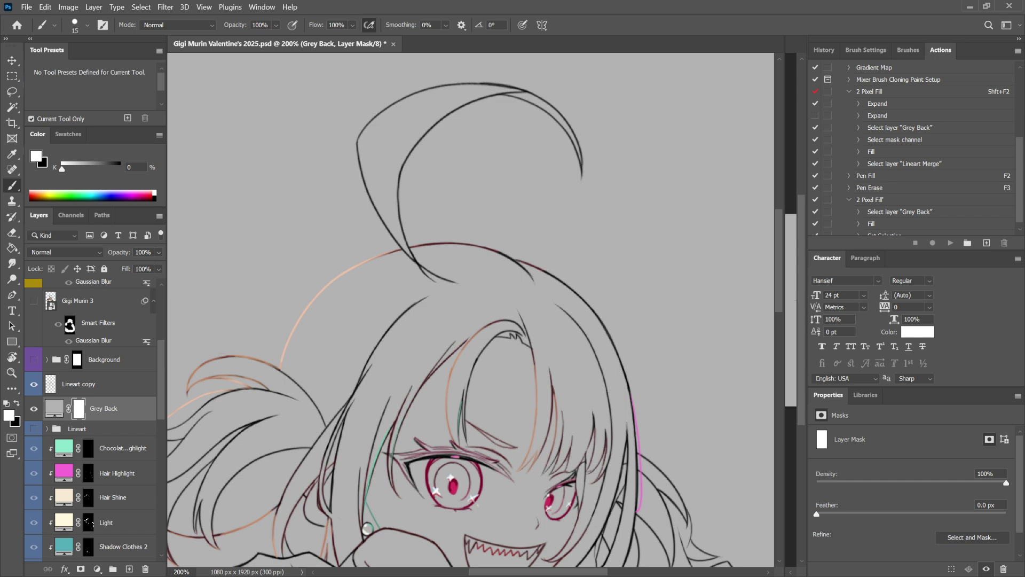
pyautogui.hotkey('ctrl', 'i')
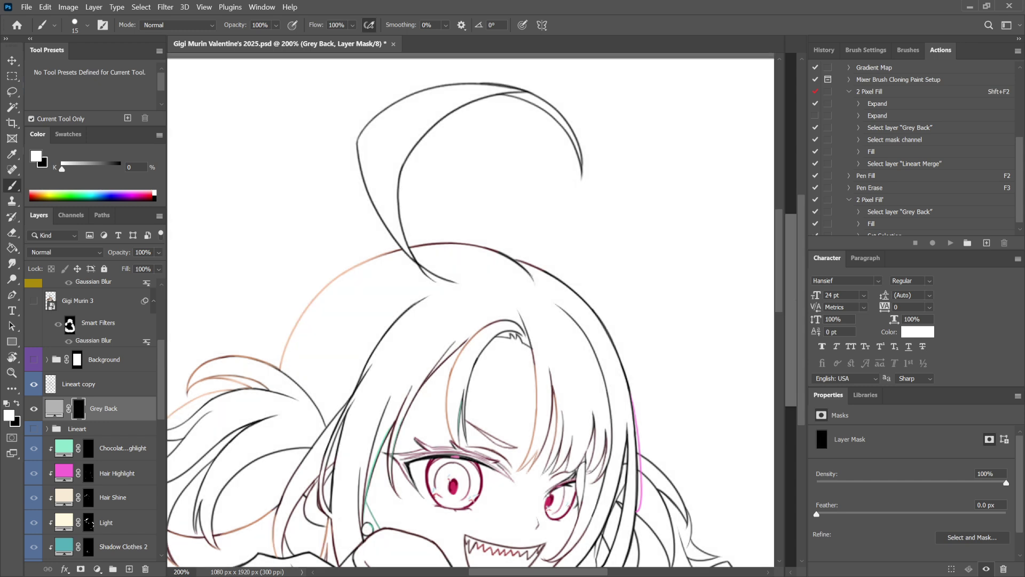
pyautogui.moveTo(431, 375); pyautogui.dragTo(510, 245)
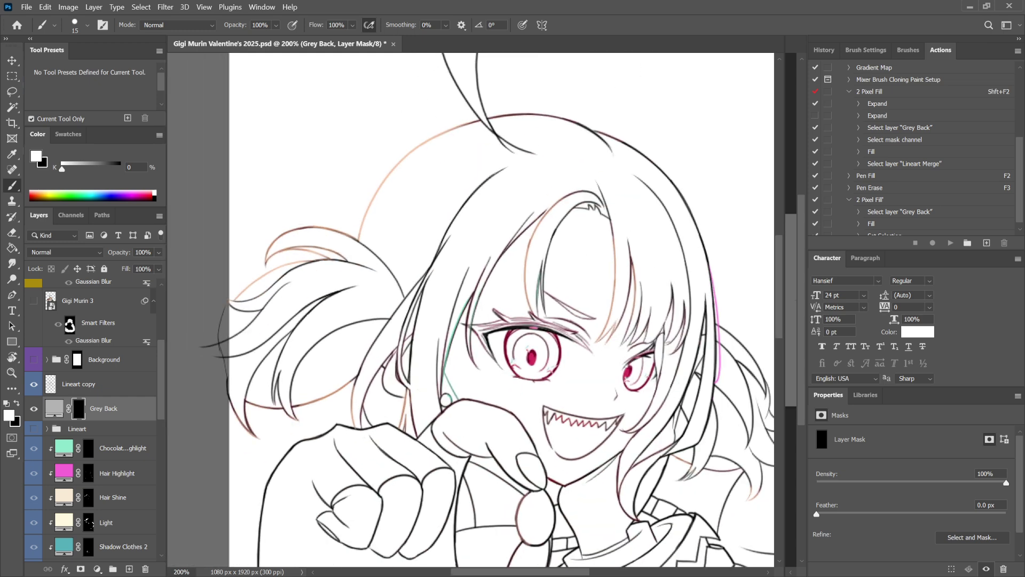
pyautogui.scroll(-1, 912, 149)
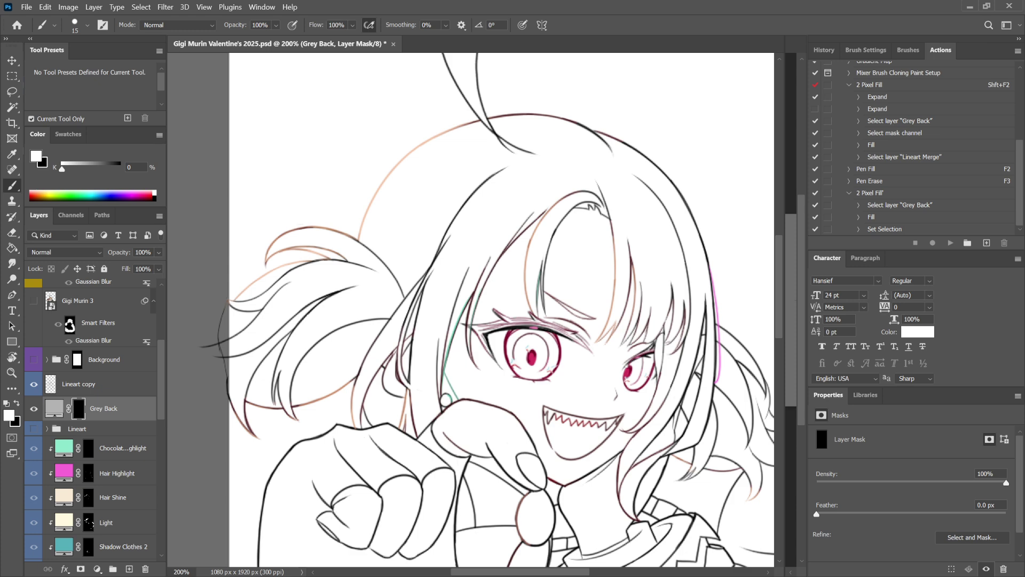
pyautogui.click(849, 193)
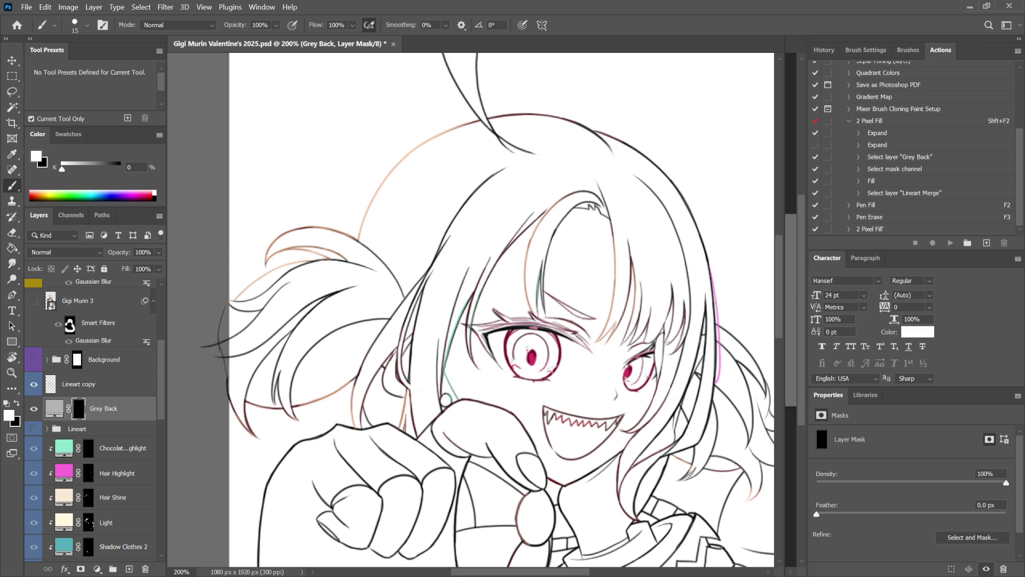
# Try selecting the main hair area on the Lineart copy layer with the Magic Wand and clear the selection.
pyautogui.click(96, 384)
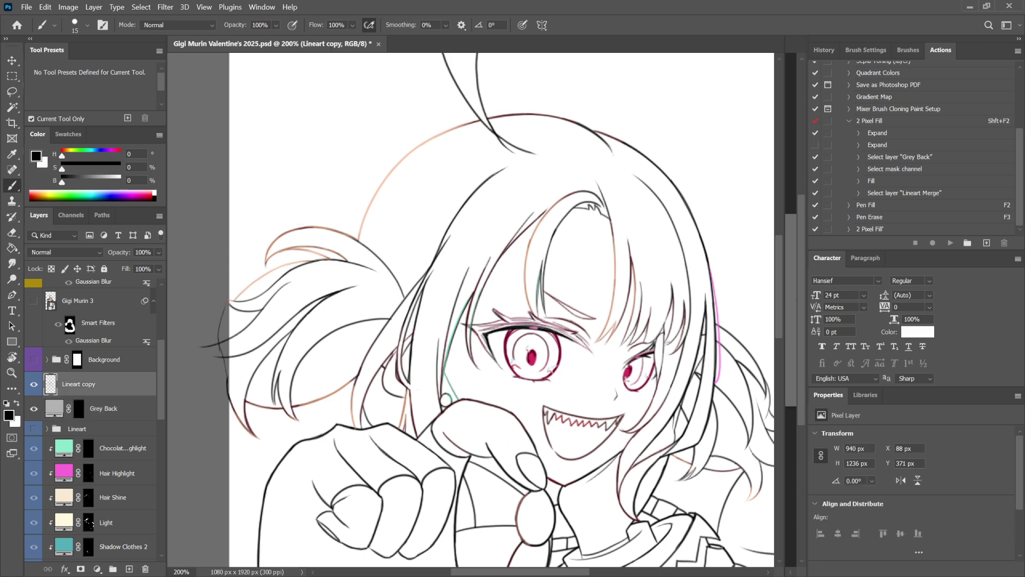
pyautogui.press('w')
pyautogui.click(555, 172)
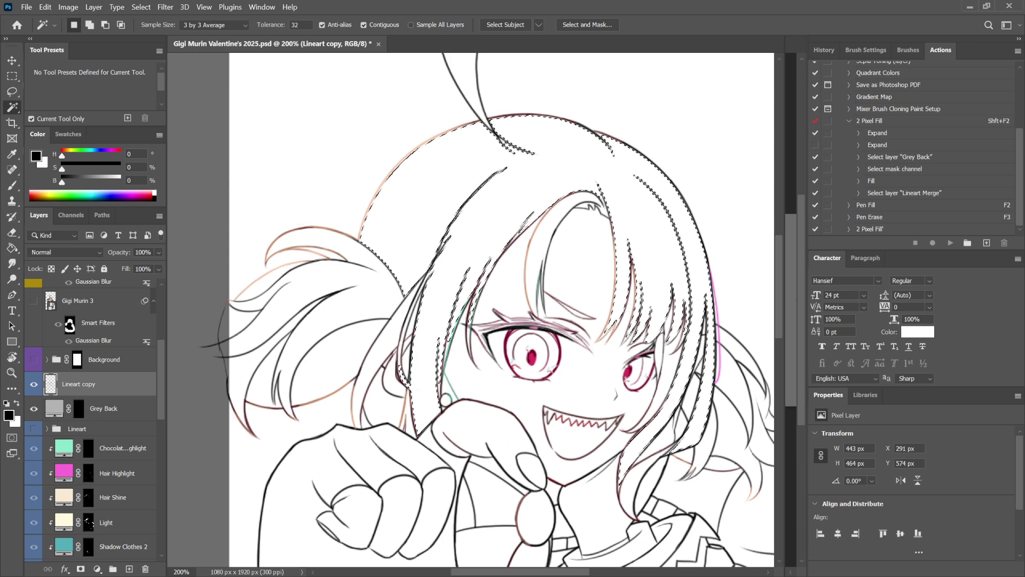
pyautogui.hotkey('ctrl', 'd')
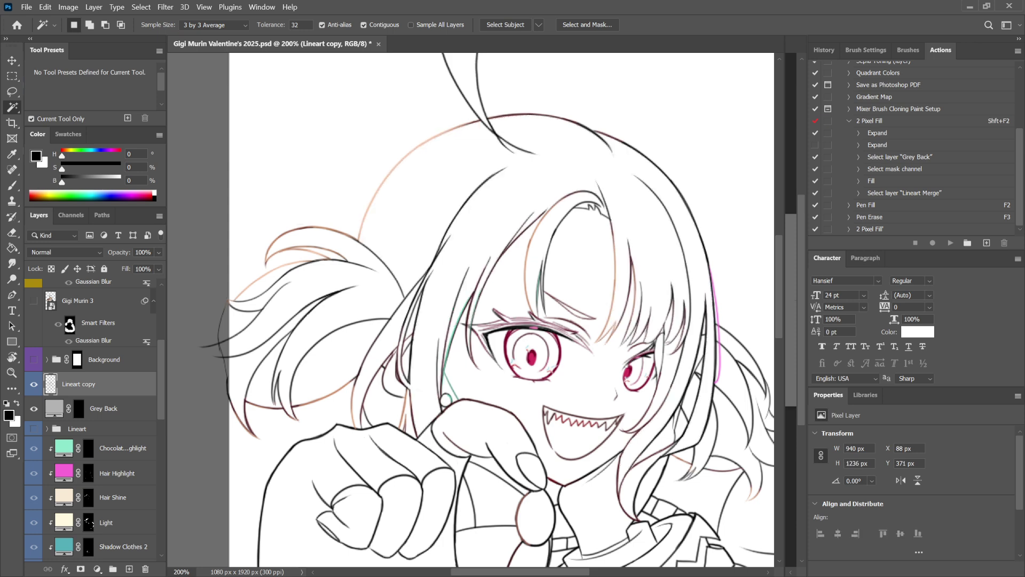
# Switch from the Lineart copy layer to the Grey Back layer's mask and colour fill and return to Lineart copy.
pyautogui.hotkey('alt', '[')
pyautogui.hotkey('ctrl', '\\')
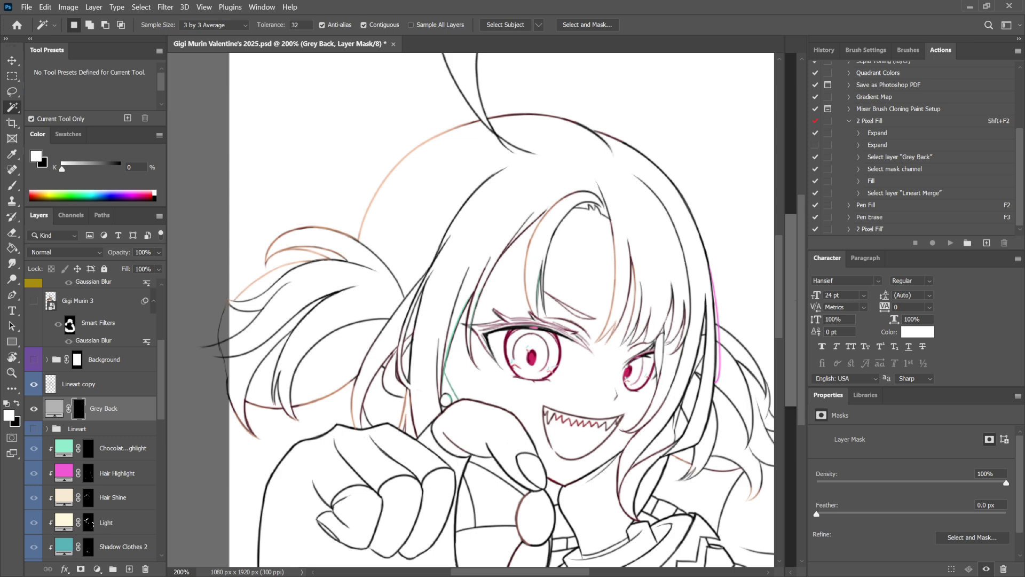
pyautogui.hotkey('ctrl', '2')
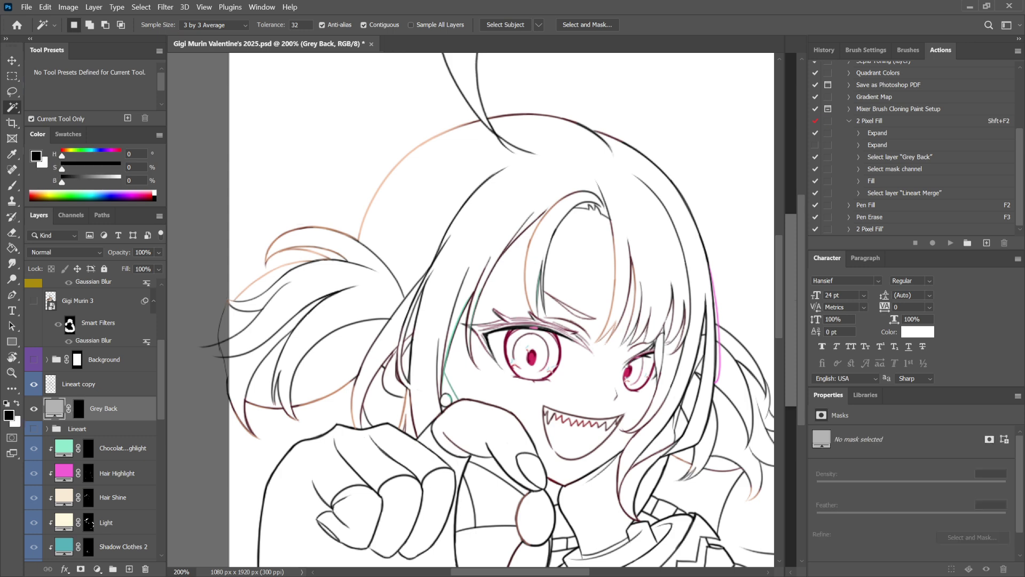
pyautogui.hotkey('alt', ']')
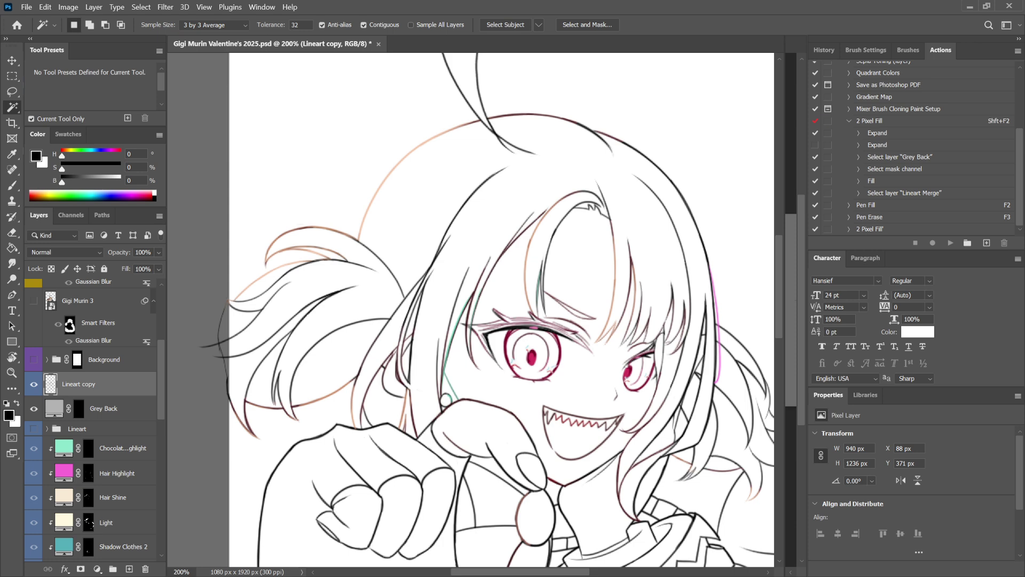
# Try to fill the main hair area, selected on the Lineart copy layer, with the 2 Pixel Fill action.
pyautogui.click(555, 161)
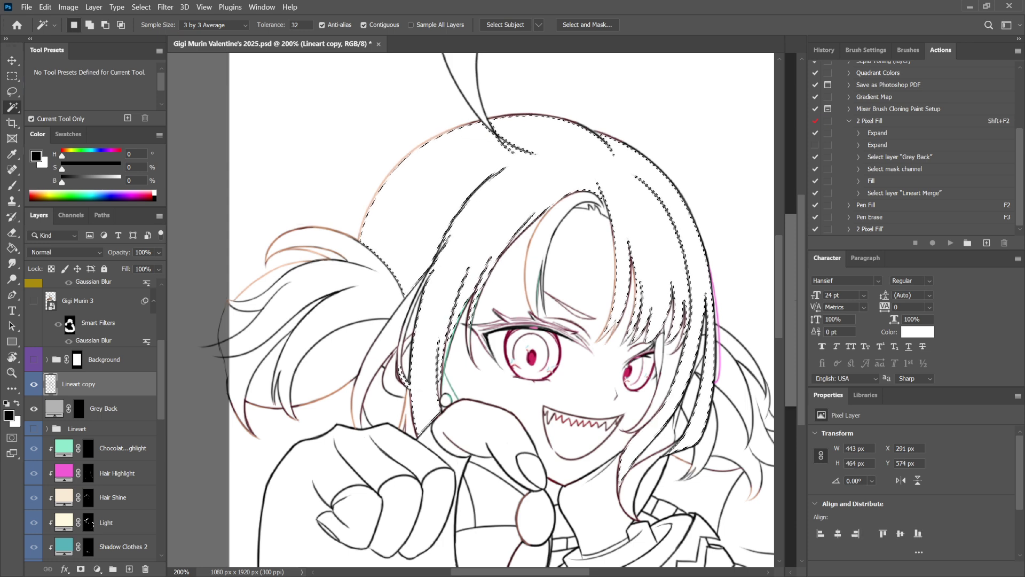
pyautogui.press('shift')
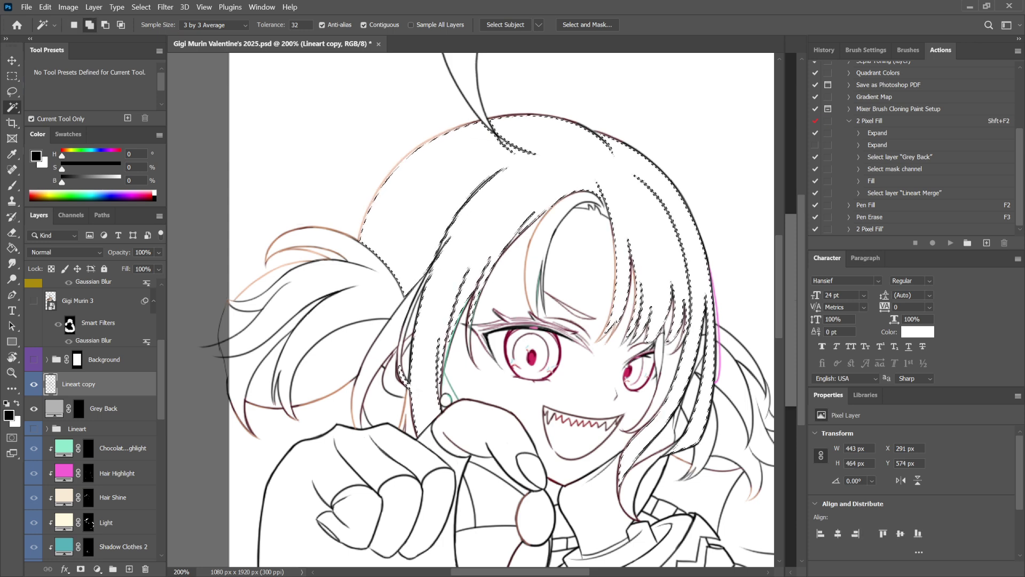
pyautogui.hotkey('shift', 'F2')
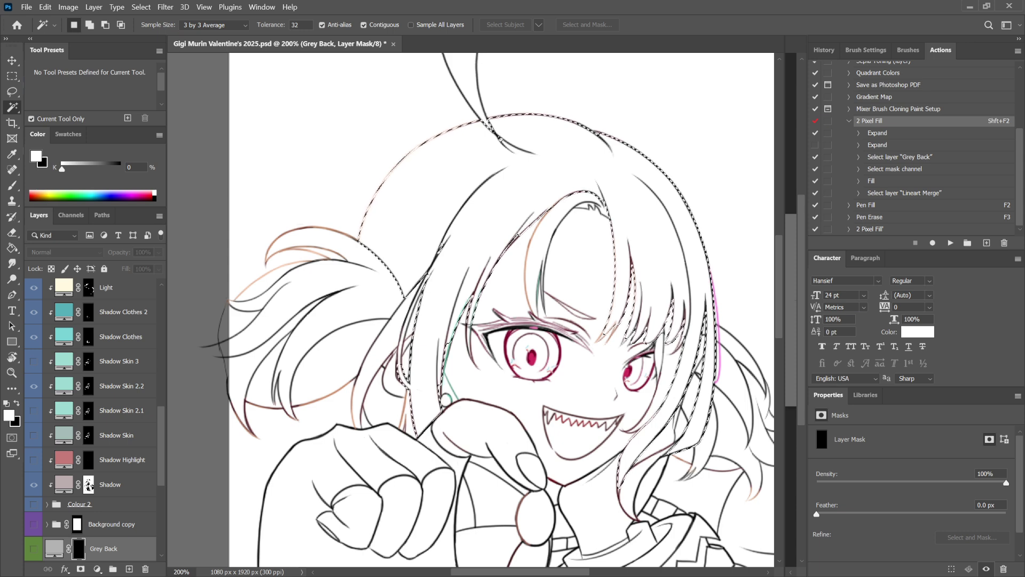
# Rename the older hidden Grey Back layer above Color Fill 3 as Grey Back 2 and clear the hair selection.
pyautogui.scroll(10, 91, 416)
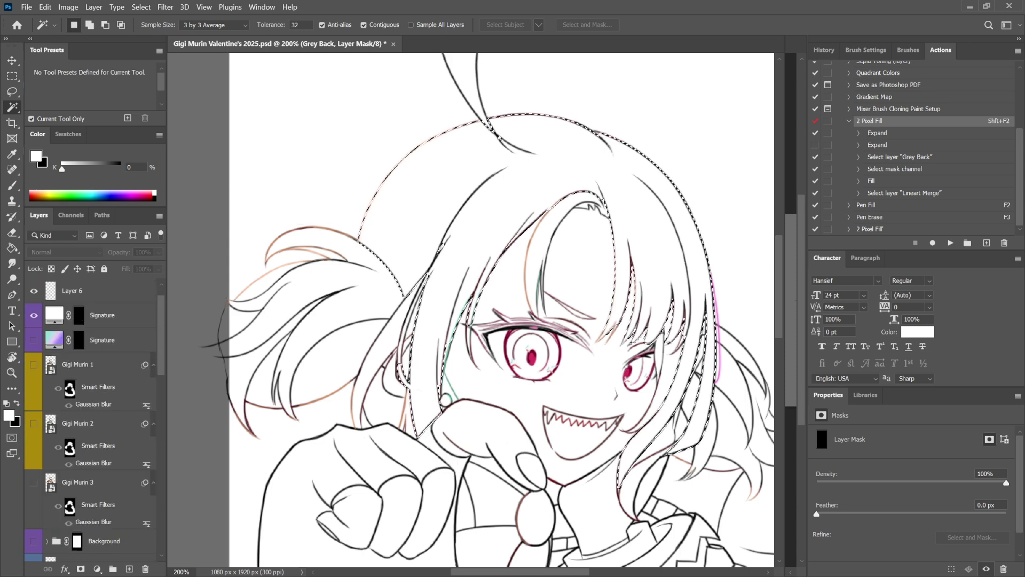
pyautogui.scroll(-10, 90, 417)
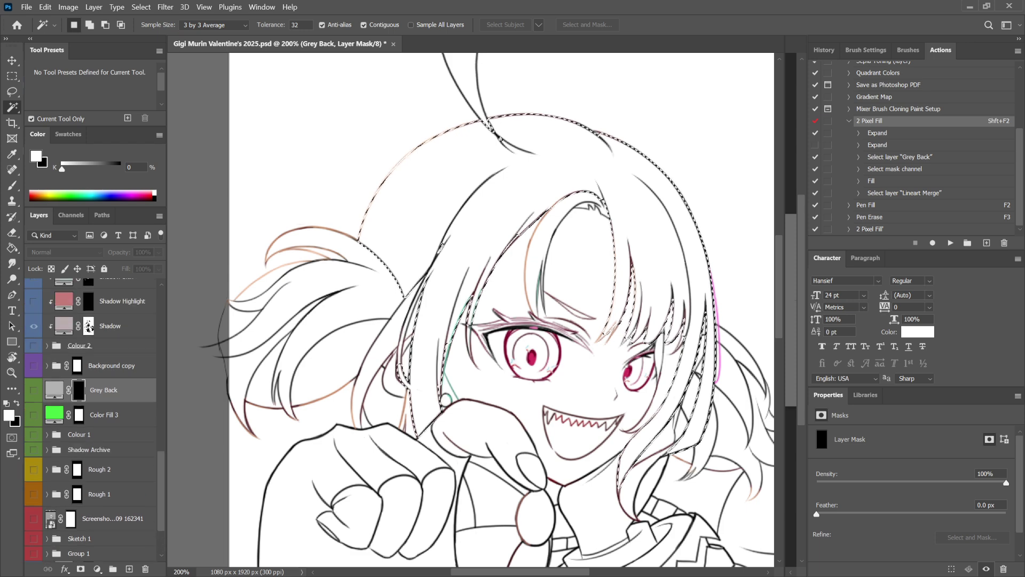
pyautogui.doubleClick(104, 389)
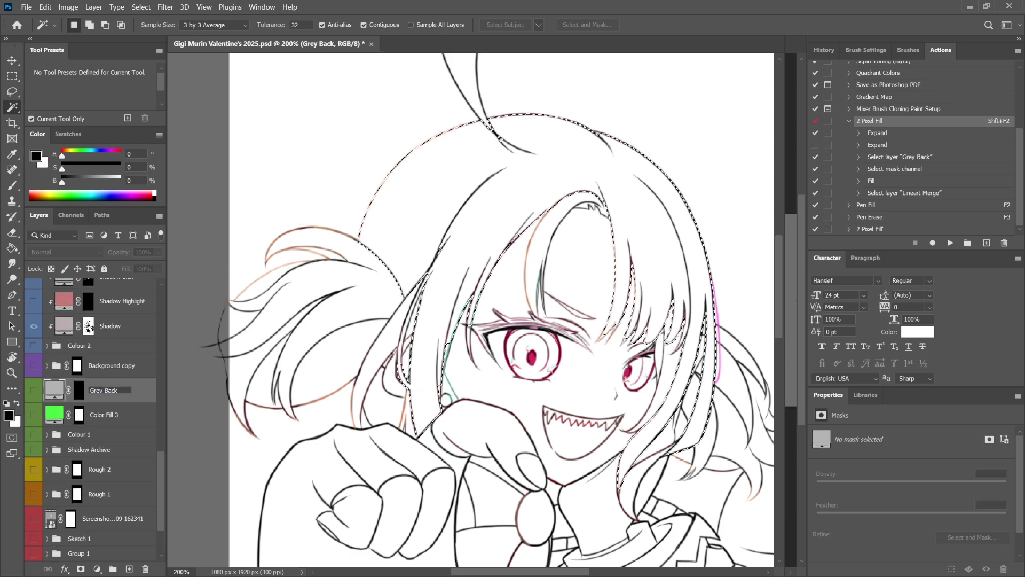
pyautogui.write('2')
pyautogui.click(104, 414)
pyautogui.scroll(10, 91, 417)
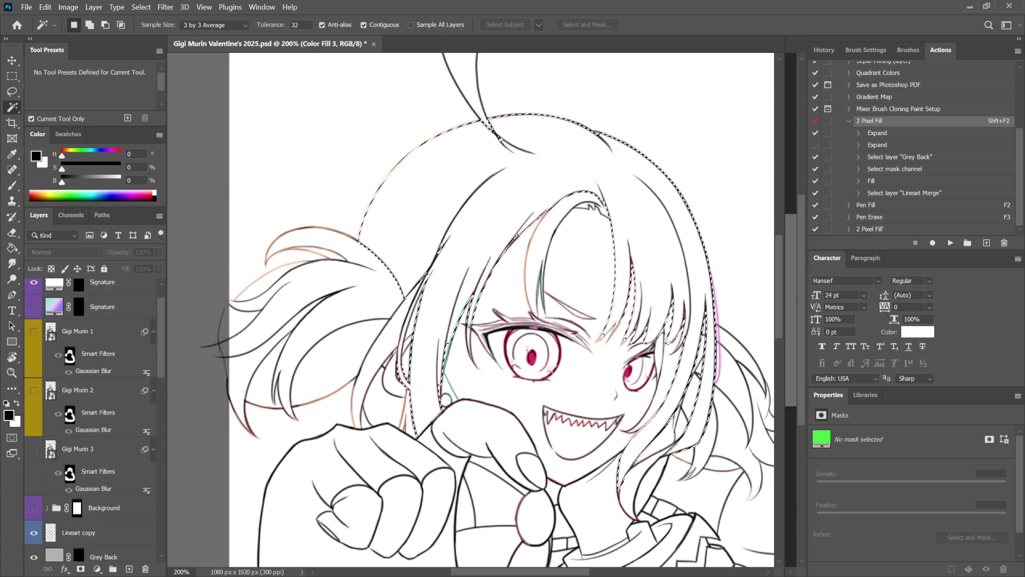
pyautogui.scroll(2, 91, 420)
pyautogui.scroll(-8, 91, 420)
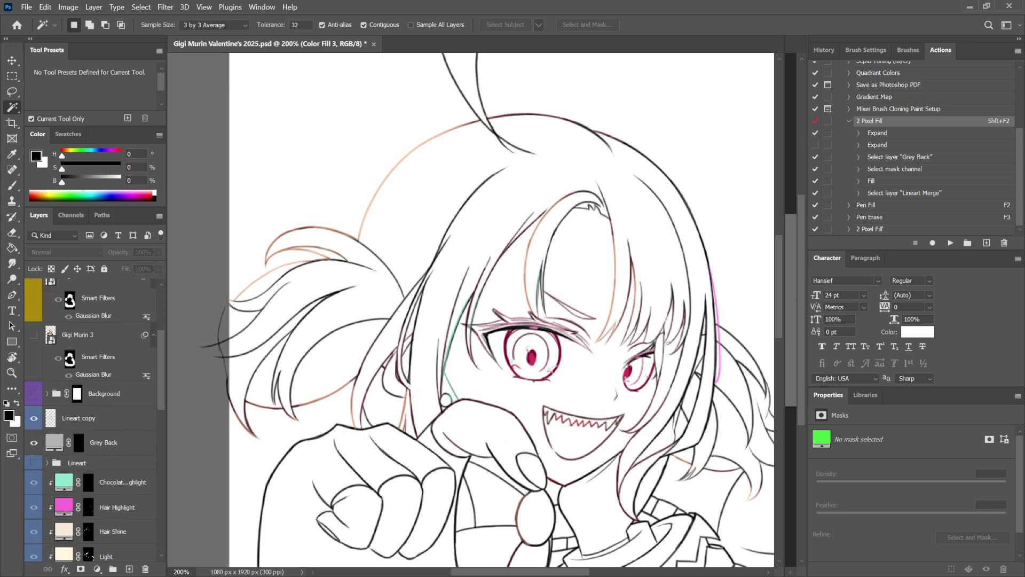
# Rename the Lineart copy layer as Lineart Merge.
pyautogui.click(91, 320)
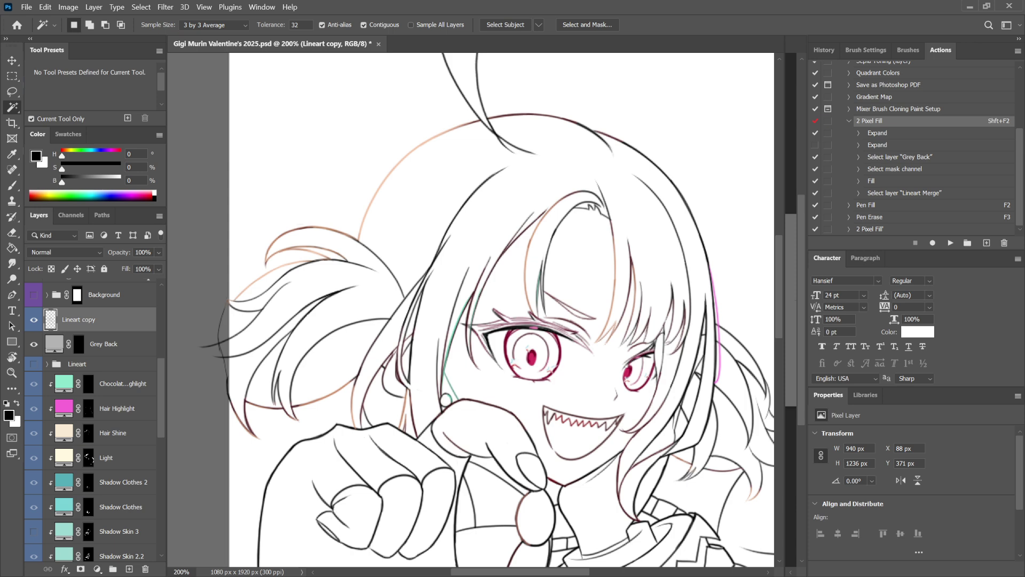
pyautogui.doubleClick(78, 319)
pyautogui.doubleClick(87, 319)
pyautogui.write('Merge')
pyautogui.press('Return')
# Select the main hair area on Lineart Merge, run the 2 Pixel Fill action, and inspect the settings of its first Expand operation.
pyautogui.click(555, 160)
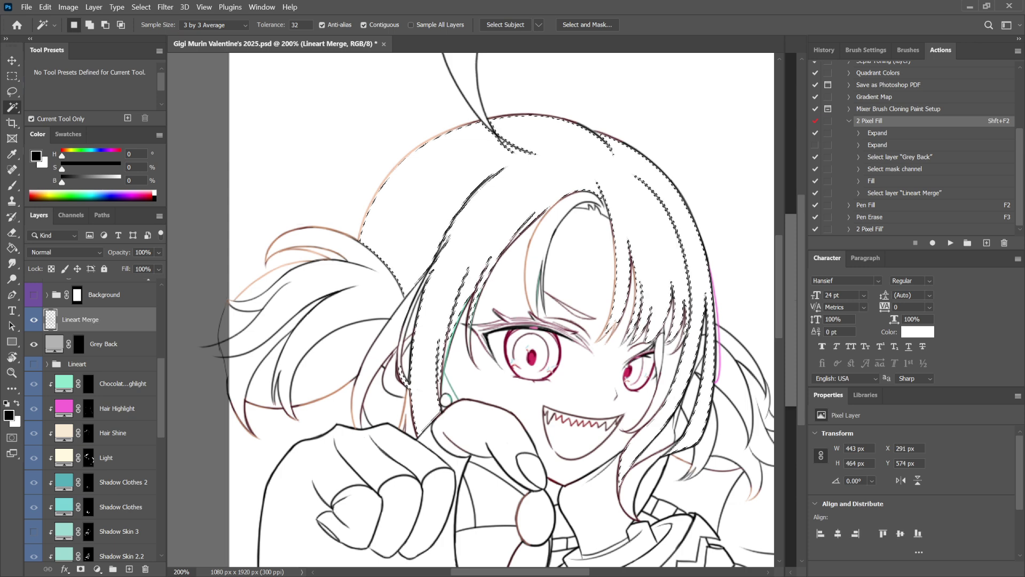
pyautogui.hotkey('shift', 'F2')
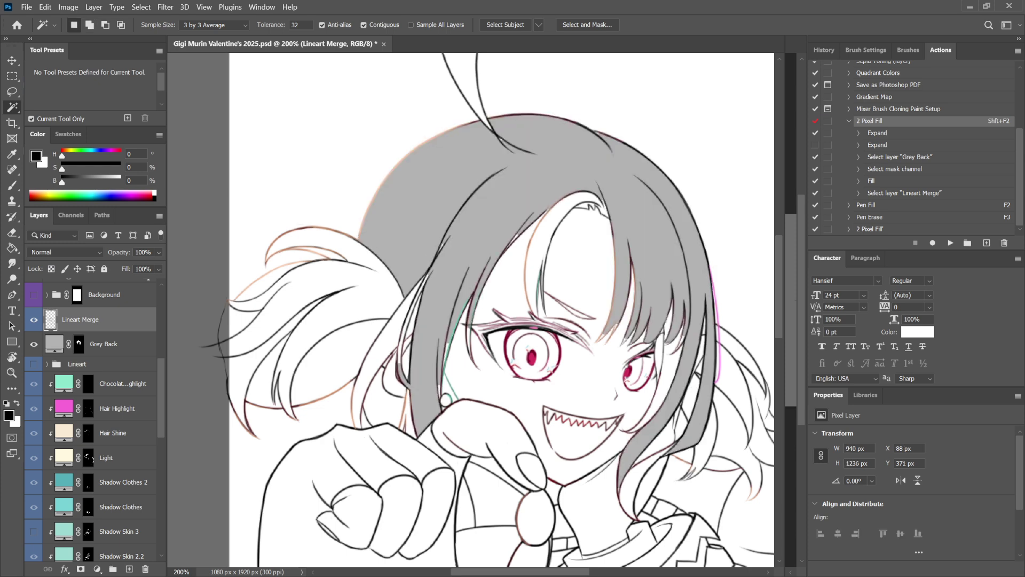
pyautogui.click(859, 133)
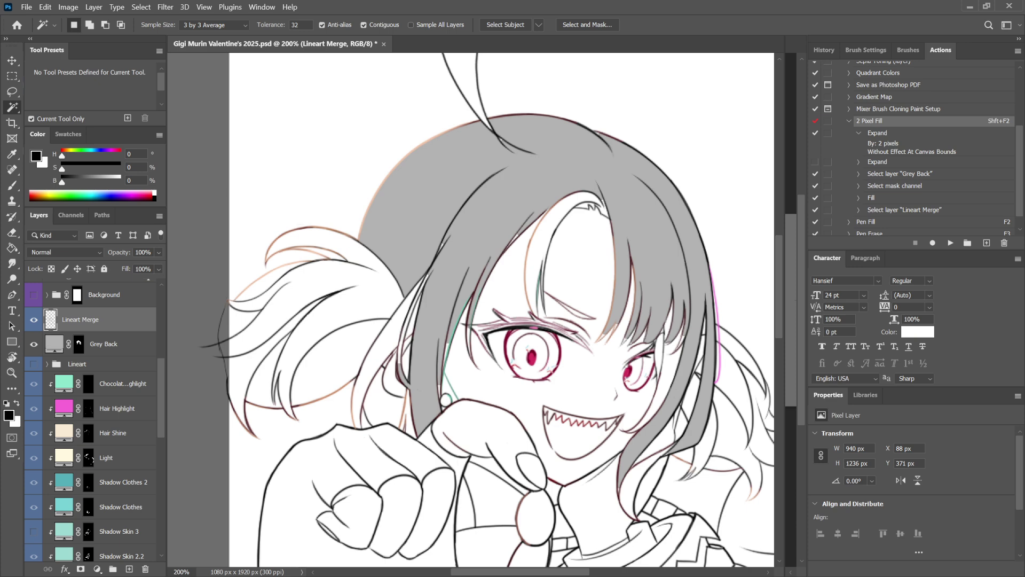
pyautogui.click(858, 133)
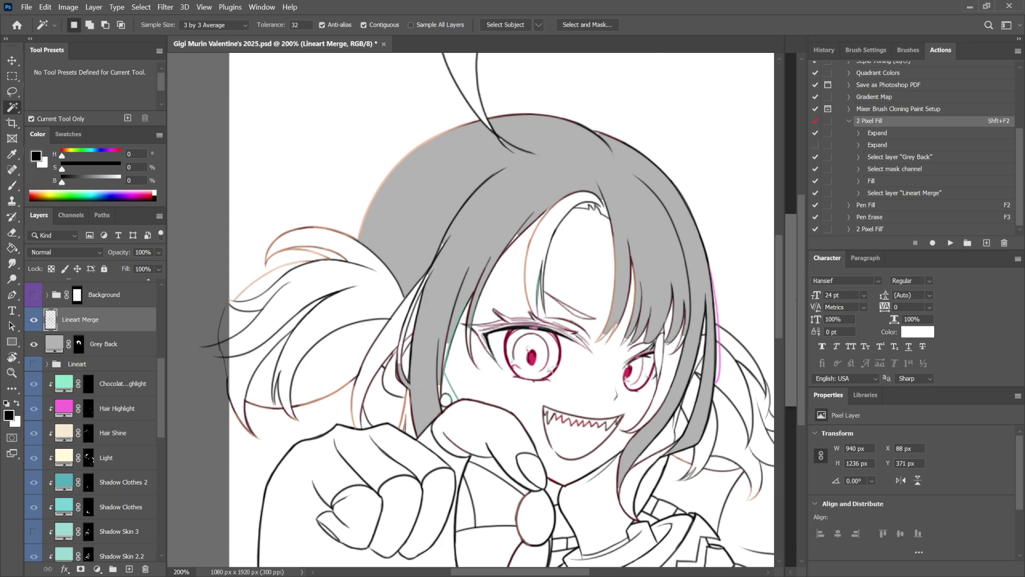
# Show the full list of actions and highlight the Select layer "Grey Back" operation of the 2 Pixel Fill action.
pyautogui.press('g')
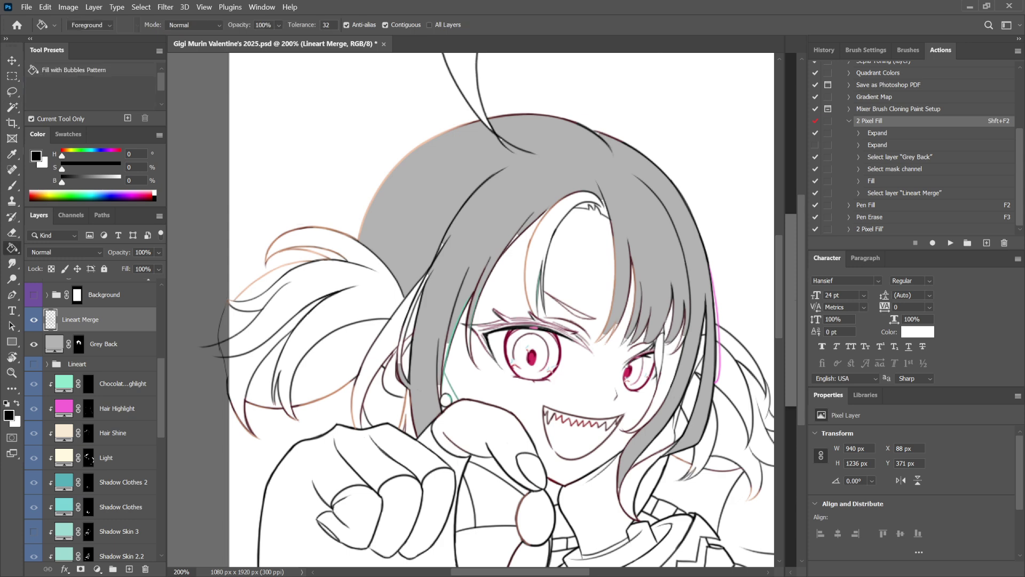
pyautogui.scroll(-3, 502, 309)
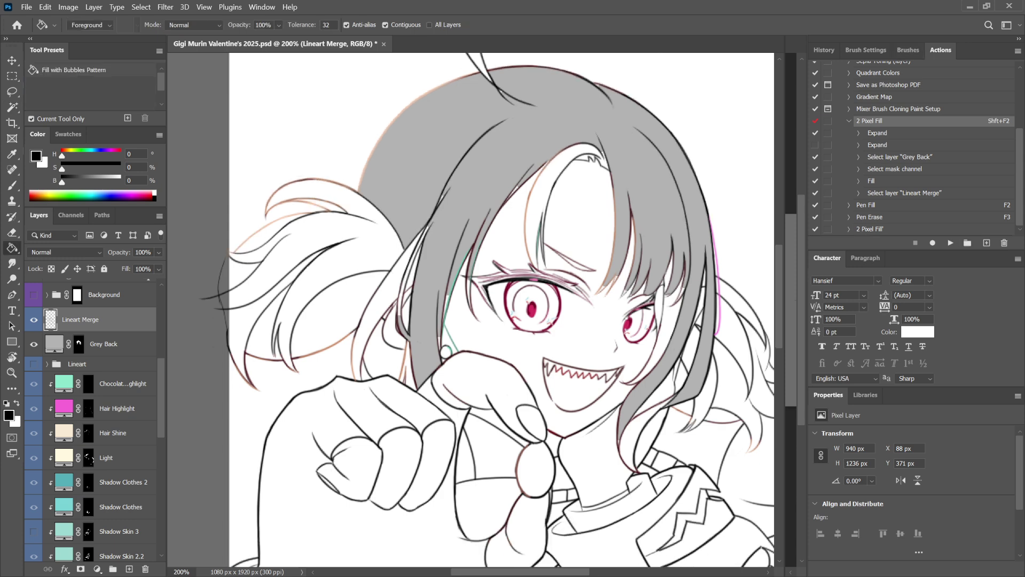
pyautogui.scroll(-4, 913, 494)
pyautogui.click(865, 50)
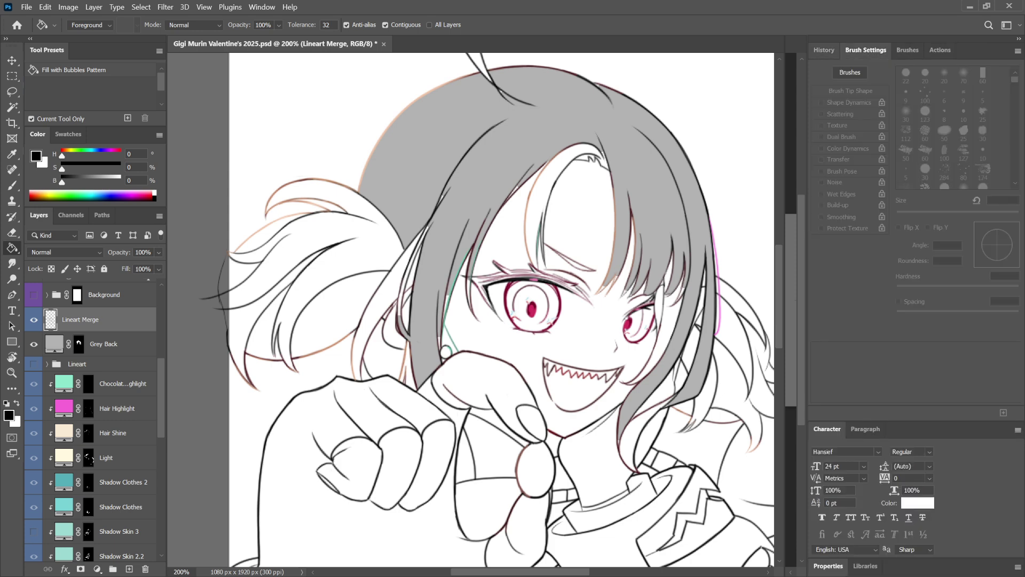
pyautogui.click(824, 49)
pyautogui.click(940, 50)
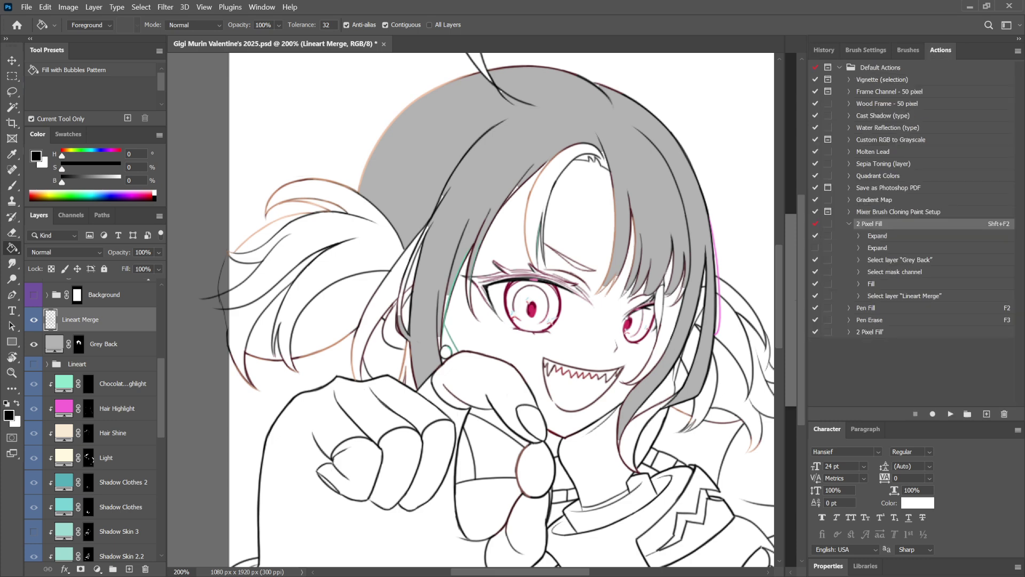
pyautogui.moveTo(513, 299); pyautogui.dragTo(473, 315)
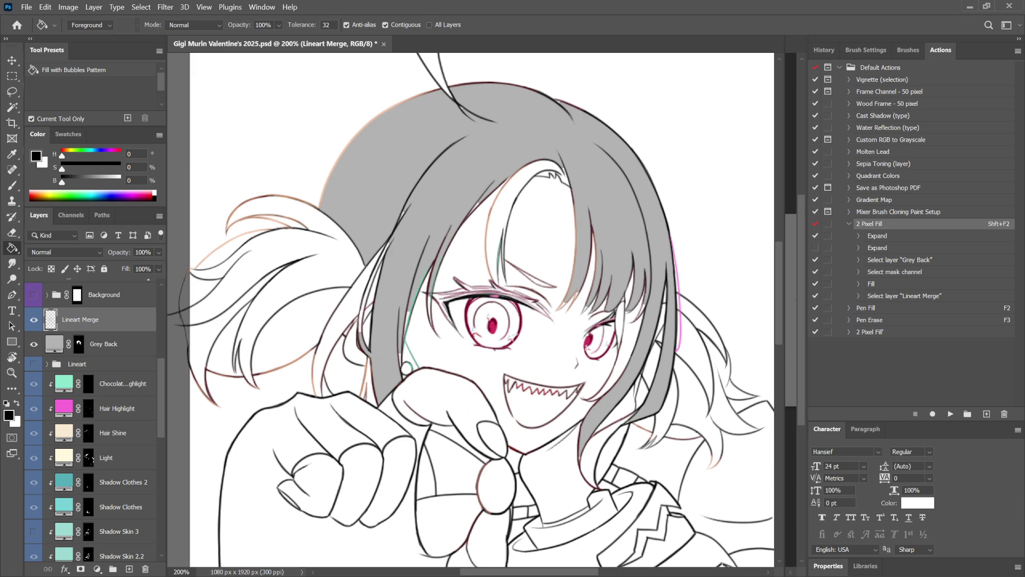
pyautogui.click(900, 260)
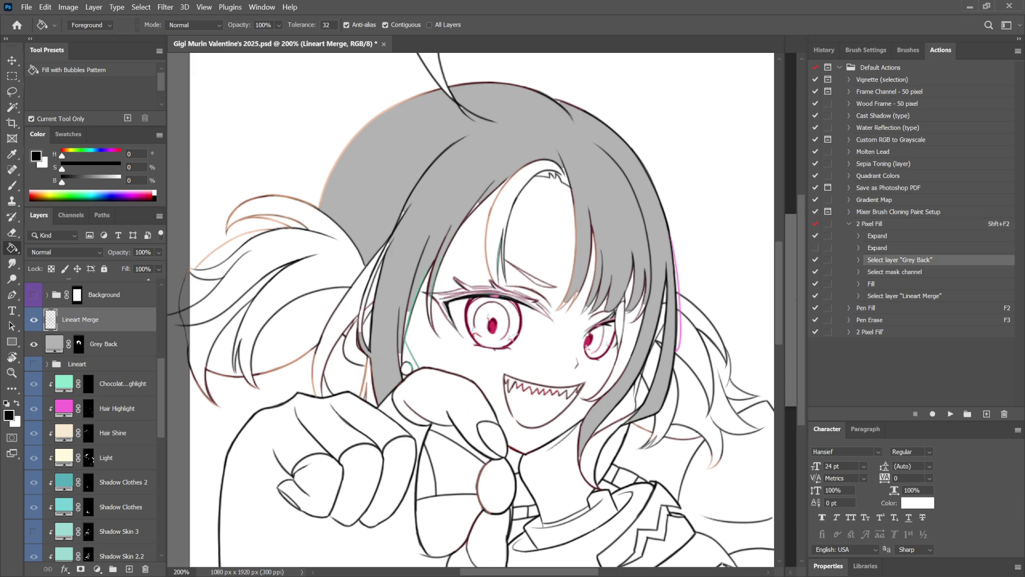
# Select the face area on Lineart Merge with the Magic Wand and fill it with white on the Grey Back layer mask.
pyautogui.press('w')
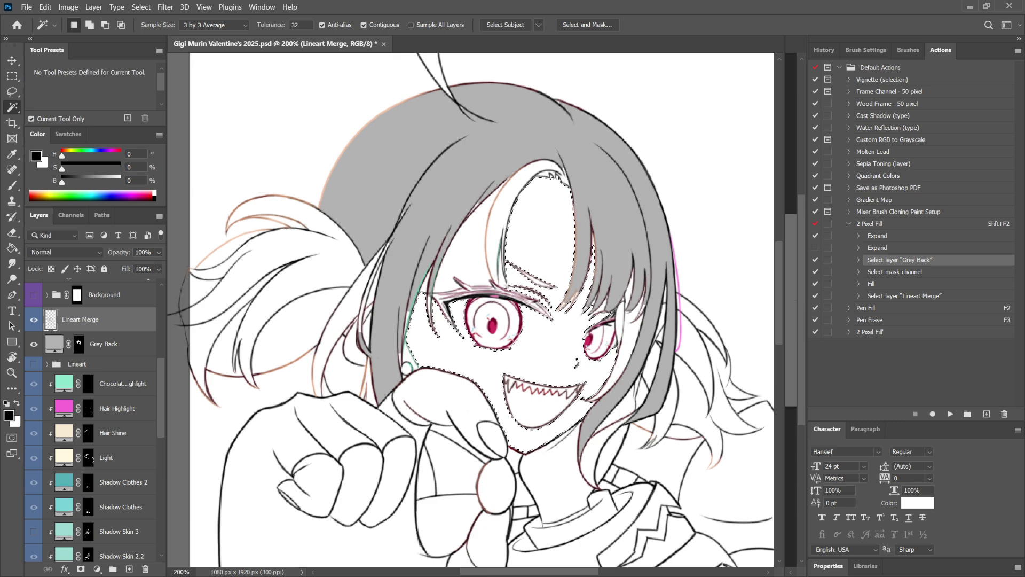
pyautogui.keyDown('alt'); pyautogui.click(79, 343); pyautogui.keyUp('alt')
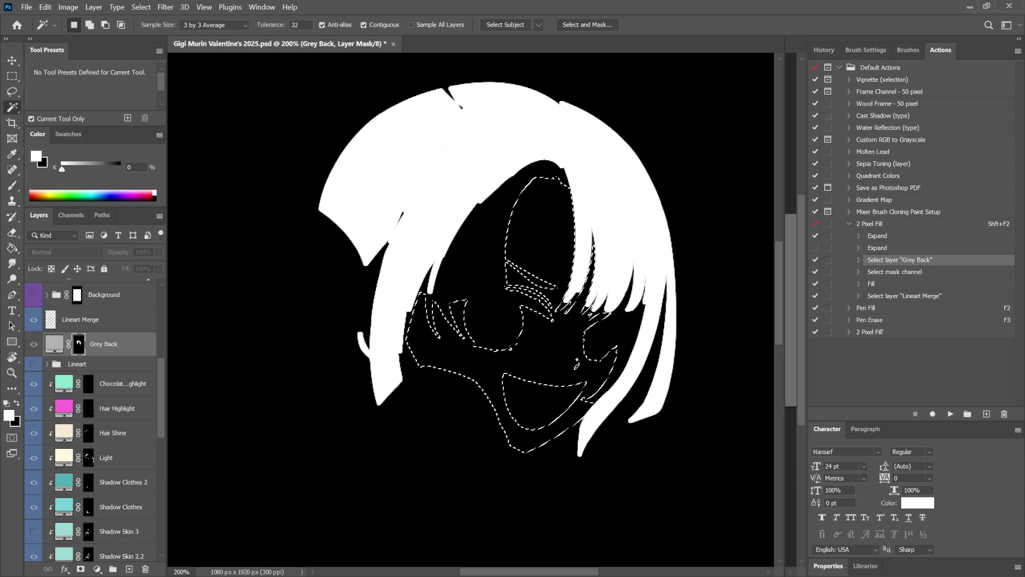
pyautogui.press('g')
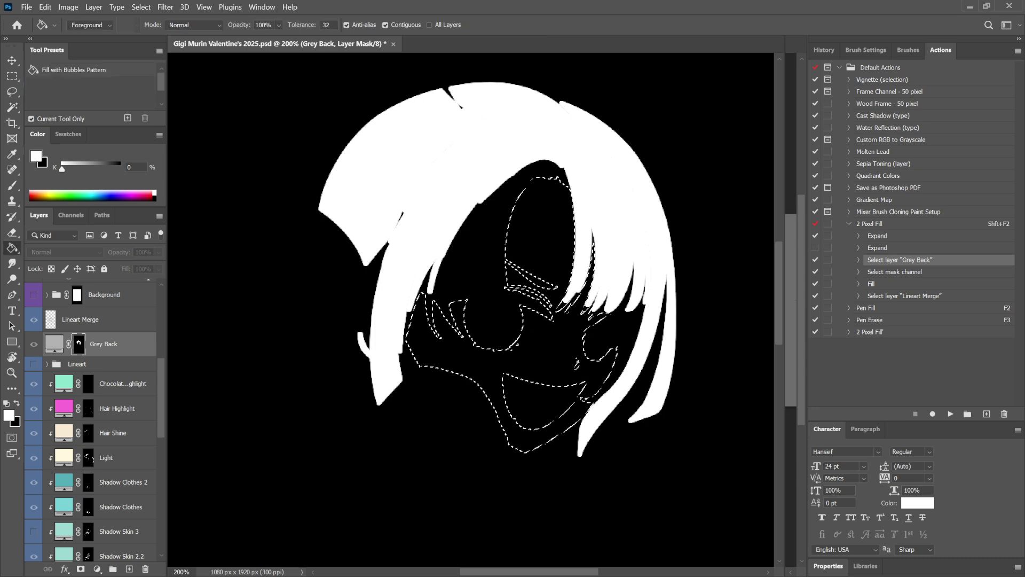
pyautogui.keyDown('alt'); pyautogui.click(78, 344); pyautogui.keyUp('alt')
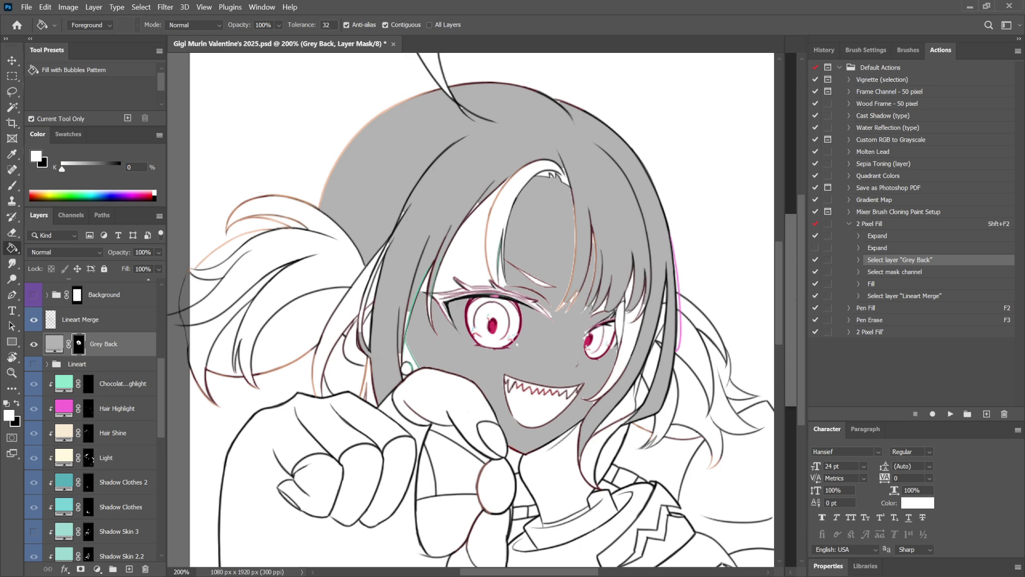
pyautogui.moveTo(523, 321); pyautogui.dragTo(430, 313)
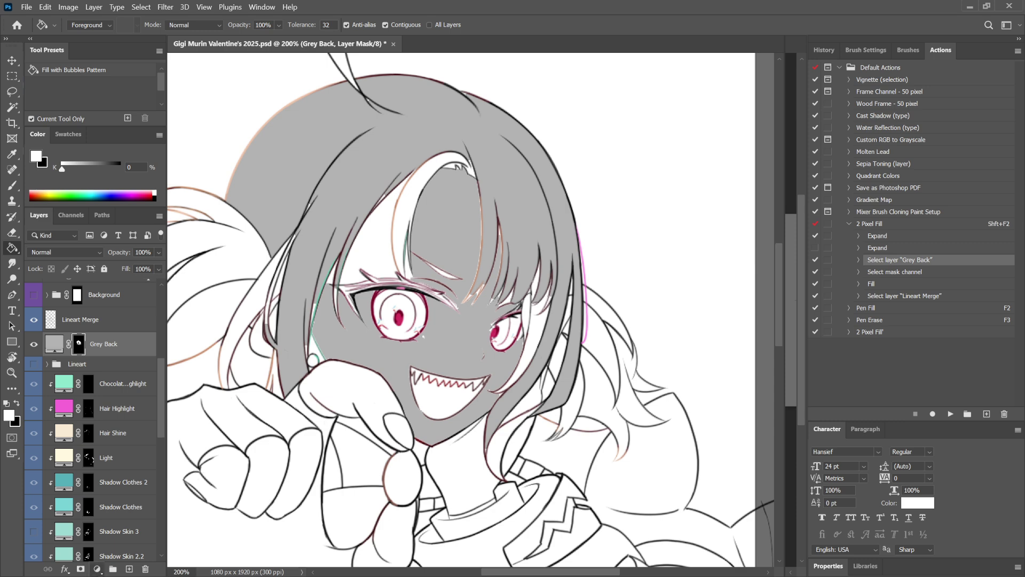
# Add a pink Solid Color fill layer above Grey Back and invert its layer mask to black.
pyautogui.click(120, 332)
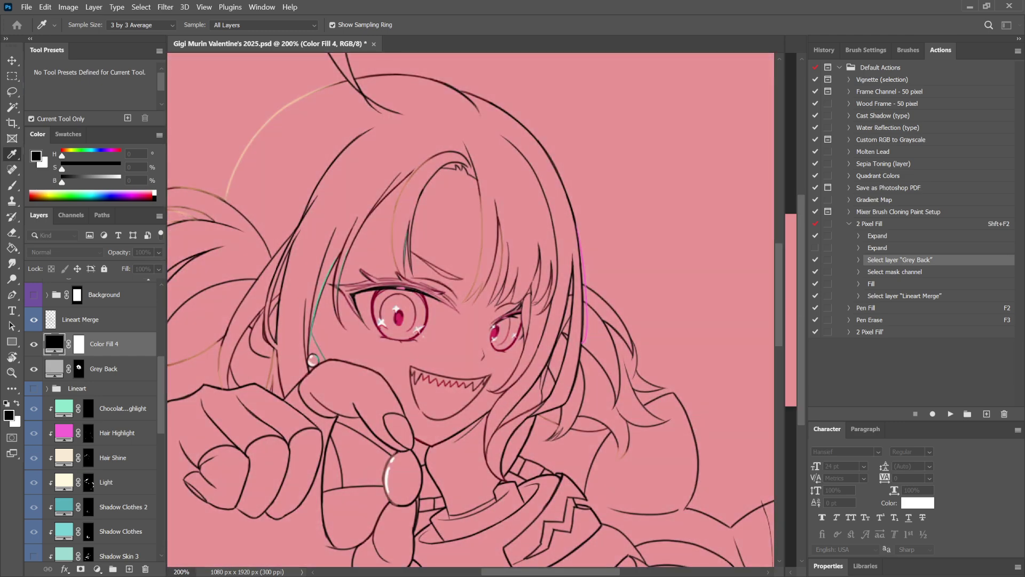
pyautogui.press('Return')
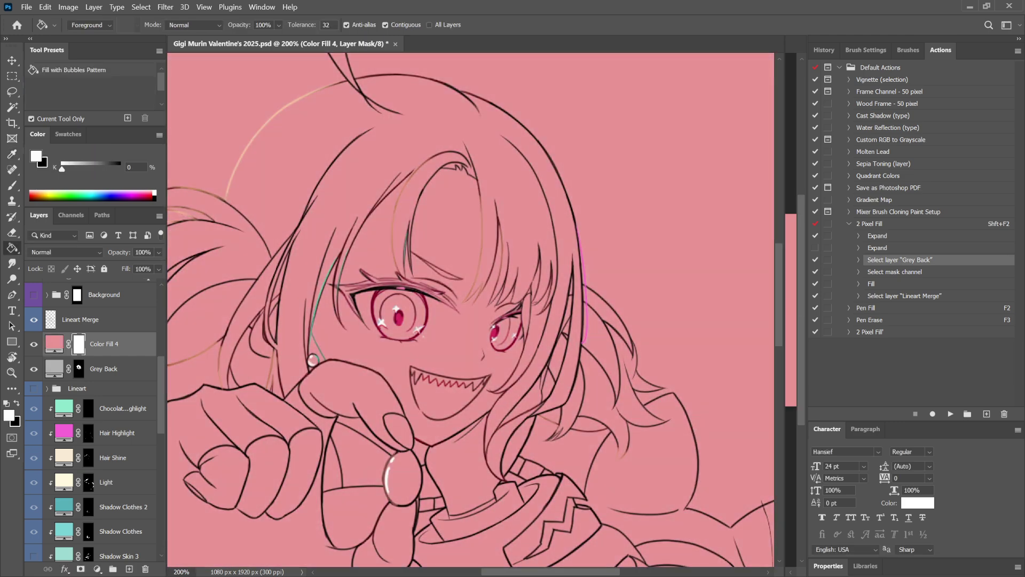
pyautogui.hotkey('ctrl', 'i')
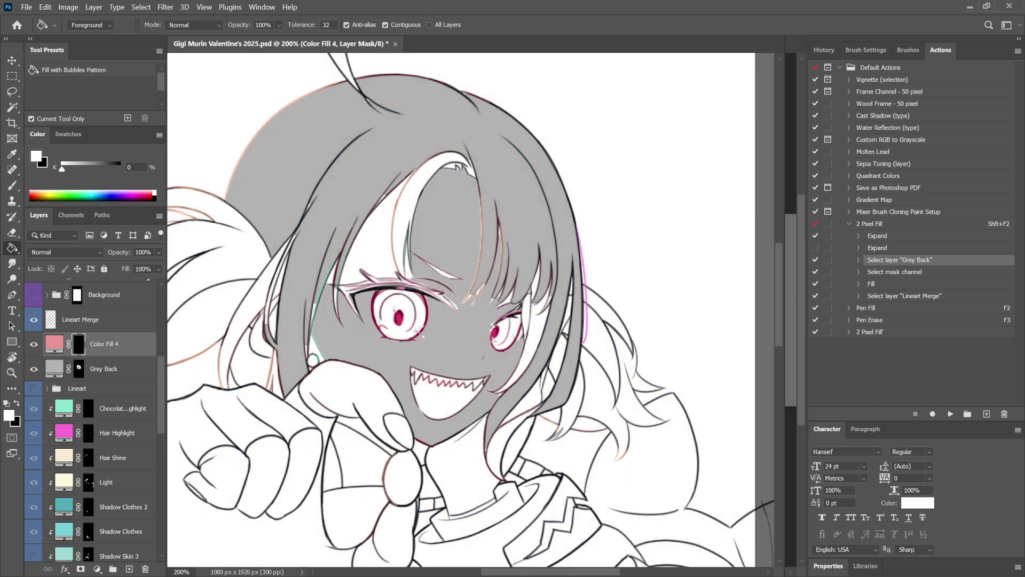
pyautogui.click(104, 369)
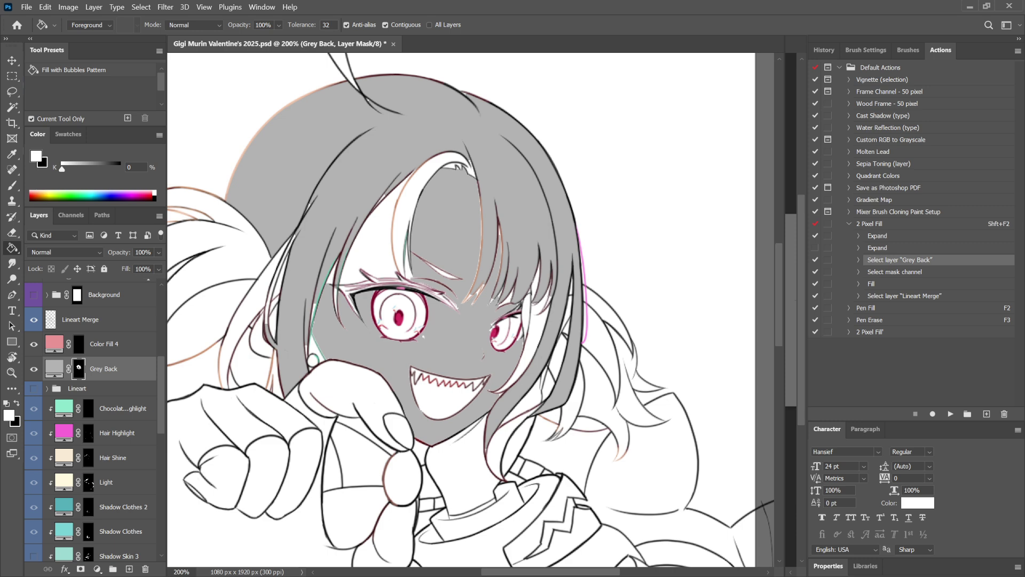
pyautogui.moveTo(470, 310); pyautogui.dragTo(529, 300)
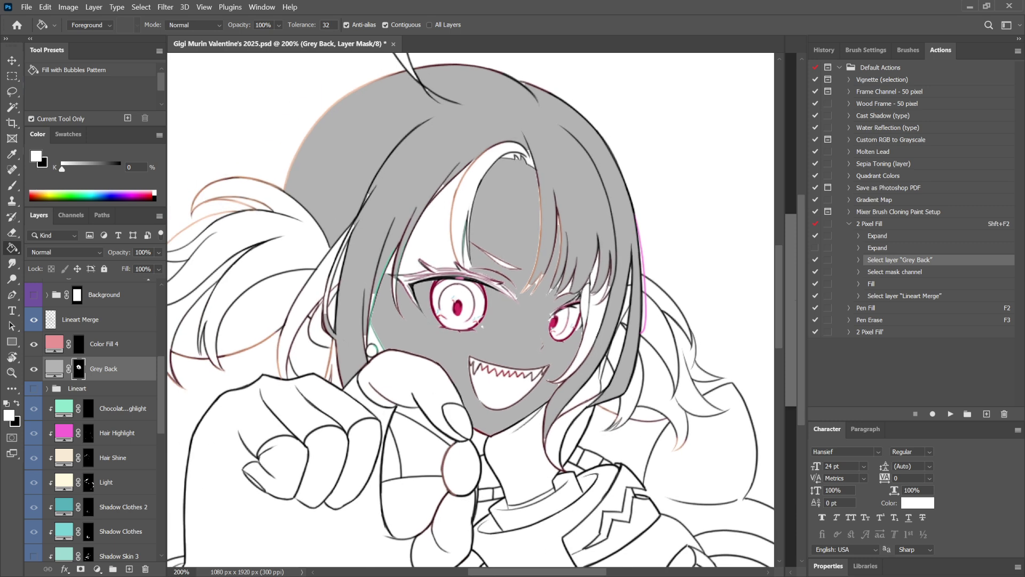
# Brush white test scribbles across the hair on the pink fill layer's mask, and undo them.
pyautogui.click(104, 344)
pyautogui.press('b')
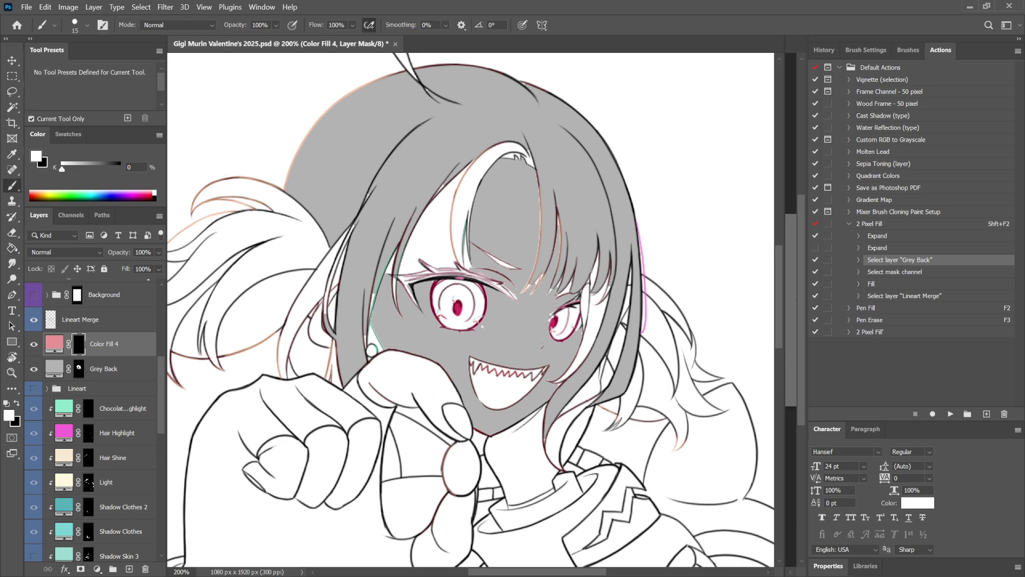
pyautogui.moveTo(416, 103)
pyautogui.mouseDown()
pyautogui.moveTo(374, 125)
pyautogui.moveTo(438, 190)
pyautogui.moveTo(636, 138)
pyautogui.mouseUp()
pyautogui.moveTo(692, 108)
pyautogui.mouseDown()
pyautogui.moveTo(668, 137)
pyautogui.moveTo(727, 213)
pyautogui.moveTo(620, 224)
pyautogui.moveTo(614, 139)
pyautogui.mouseUp()
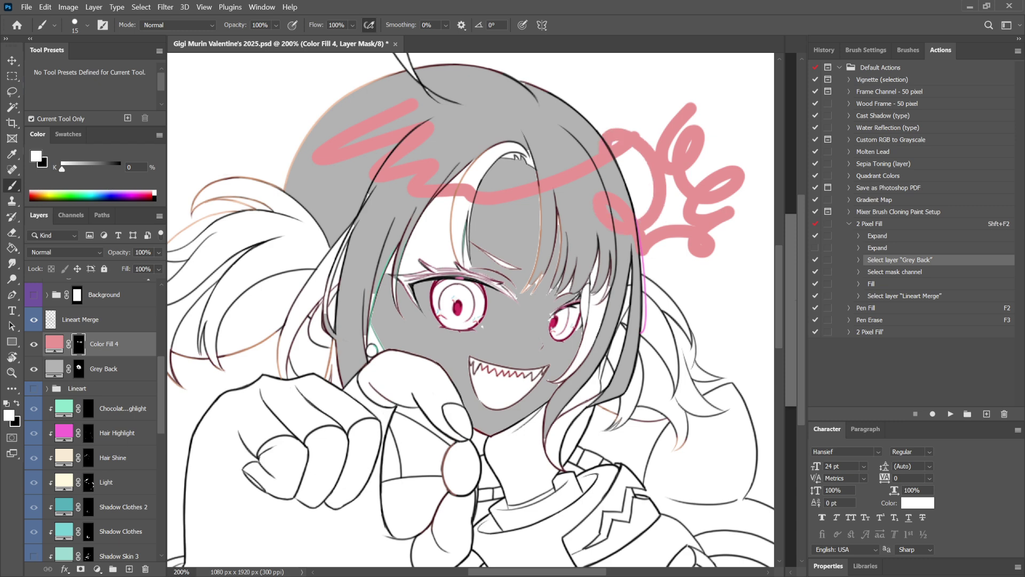
pyautogui.hotkey('ctrl', 'z')
pyautogui.hotkey('ctrl', 'z')
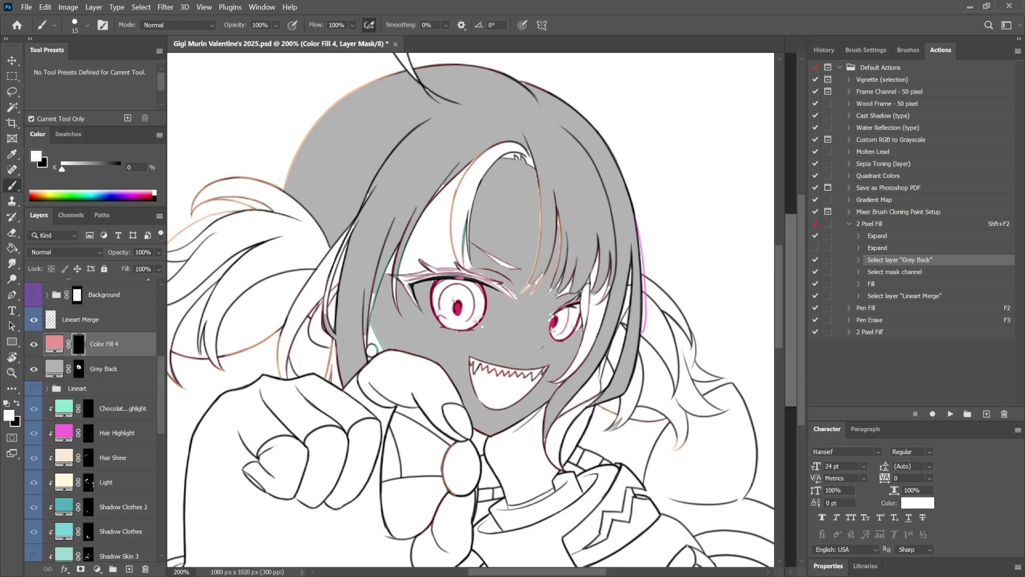
# Transfer the Grey Back mask's hair and face shapes to the pink fill layer's mask, filling the Grey Back mask with black.
pyautogui.hotkey('alt', '[')
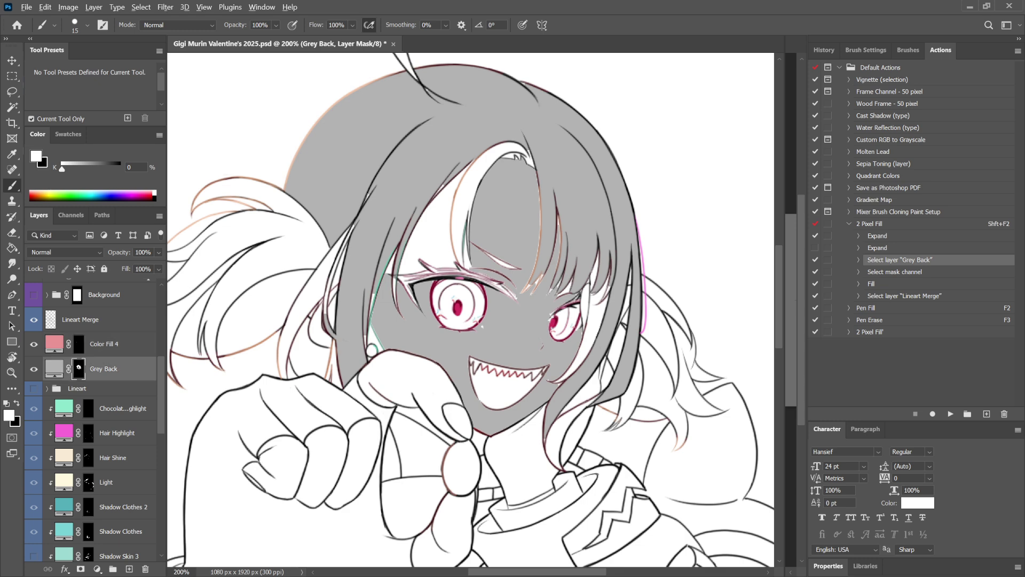
pyautogui.keyDown('alt'); pyautogui.click(78, 368); pyautogui.keyUp('alt')
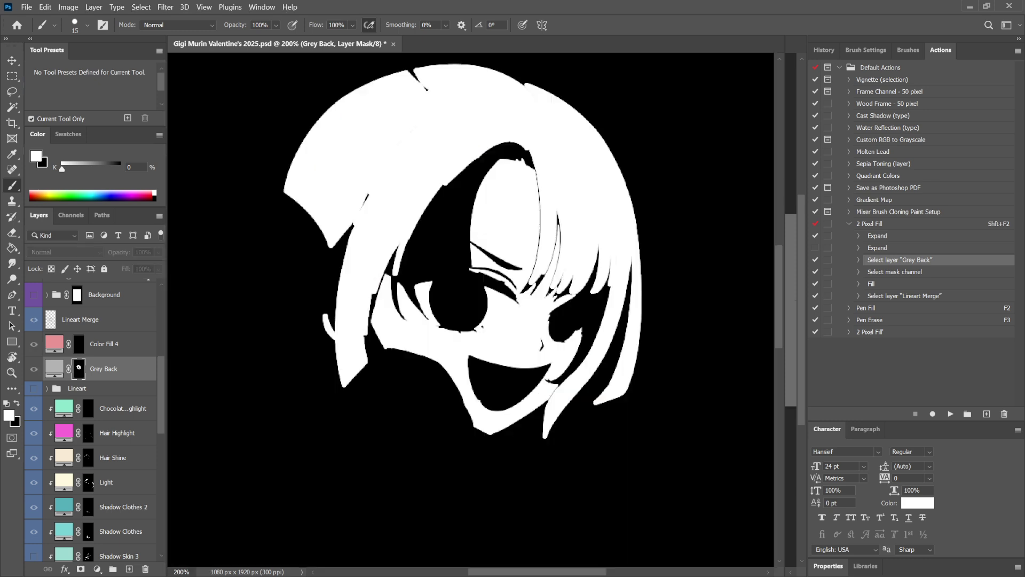
pyautogui.hotkey('ctrl', 'BackSpace')
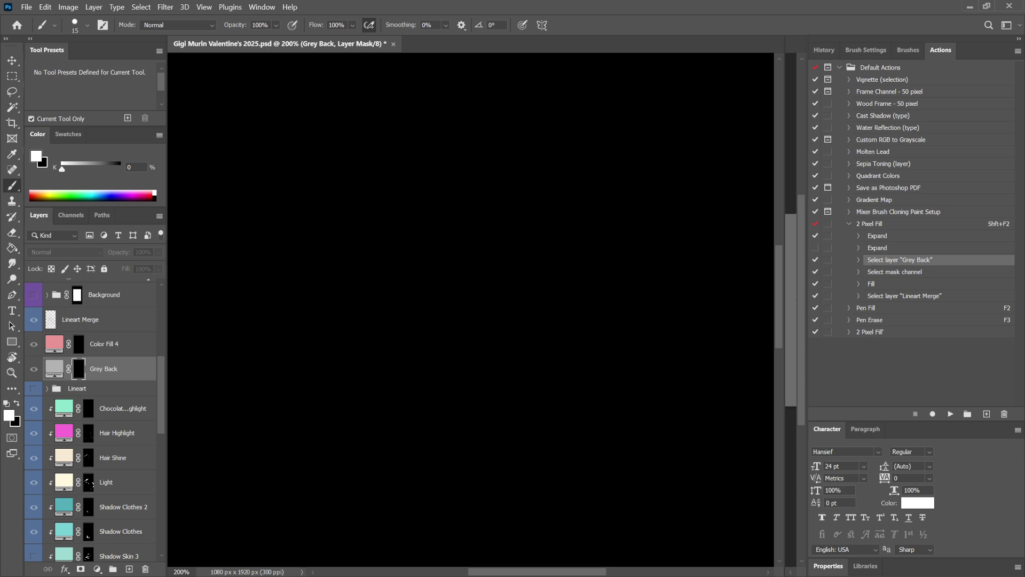
pyautogui.hotkey('alt', ']')
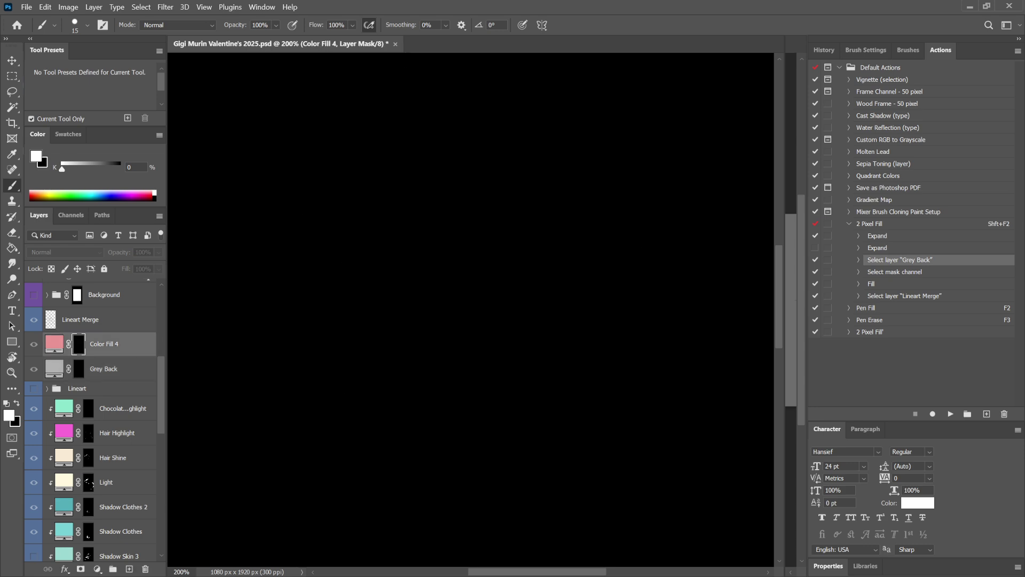
pyautogui.hotkey('ctrl', 'v')
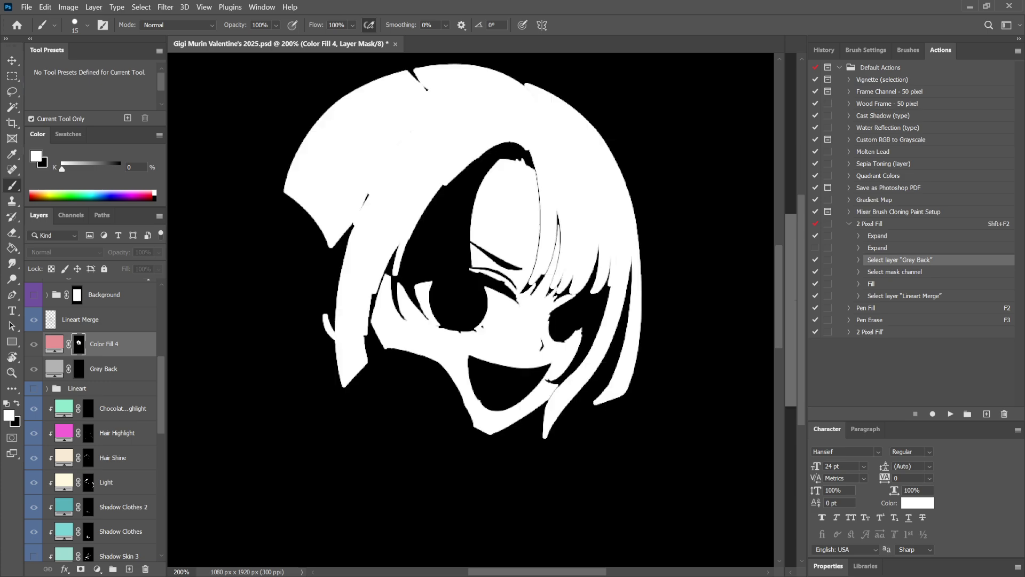
pyautogui.hotkey('ctrl', 'z')
pyautogui.hotkey('ctrl', 'shift', 'z')
pyautogui.keyDown('alt'); pyautogui.click(79, 344); pyautogui.keyUp('alt')
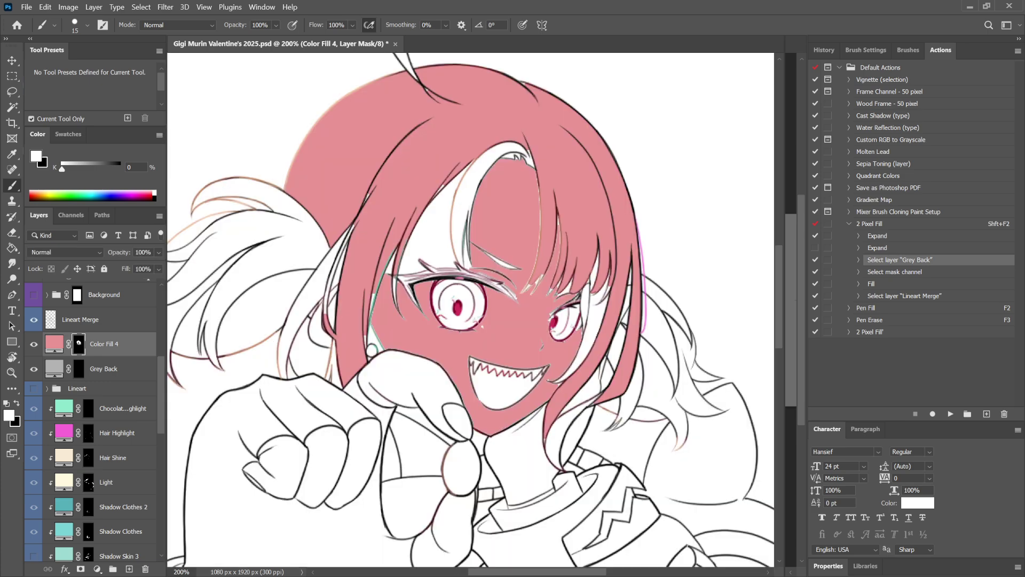
# Toggle the pink fill layer's visibility to compare, and change its fill colour to light grey.
pyautogui.click(34, 344)
pyautogui.click(34, 344)
pyautogui.doubleClick(54, 344)
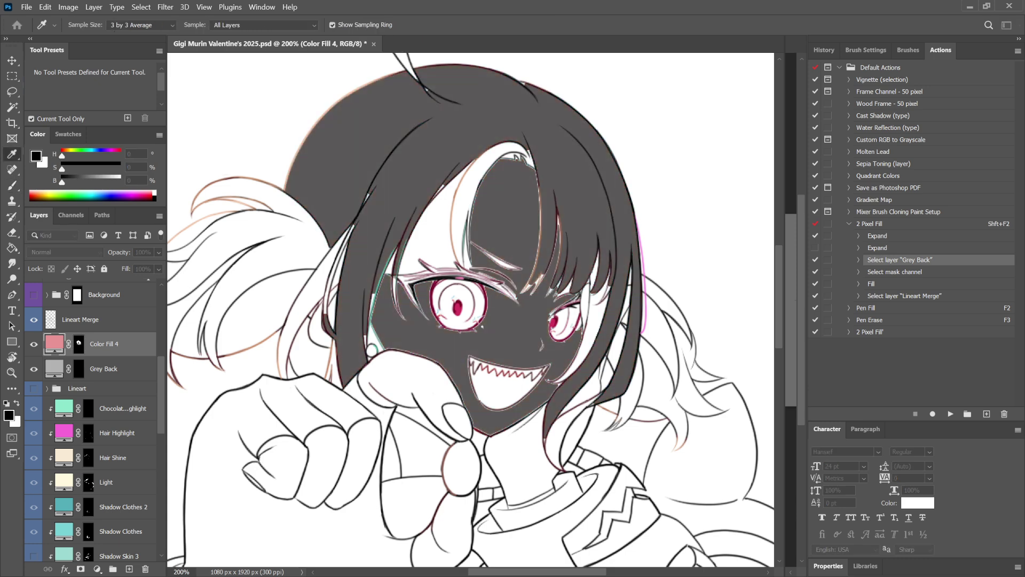
pyautogui.press('Return')
# Delete the Color Fill 4 and Grey Back layers together.
pyautogui.moveTo(470, 310); pyautogui.dragTo(459, 168)
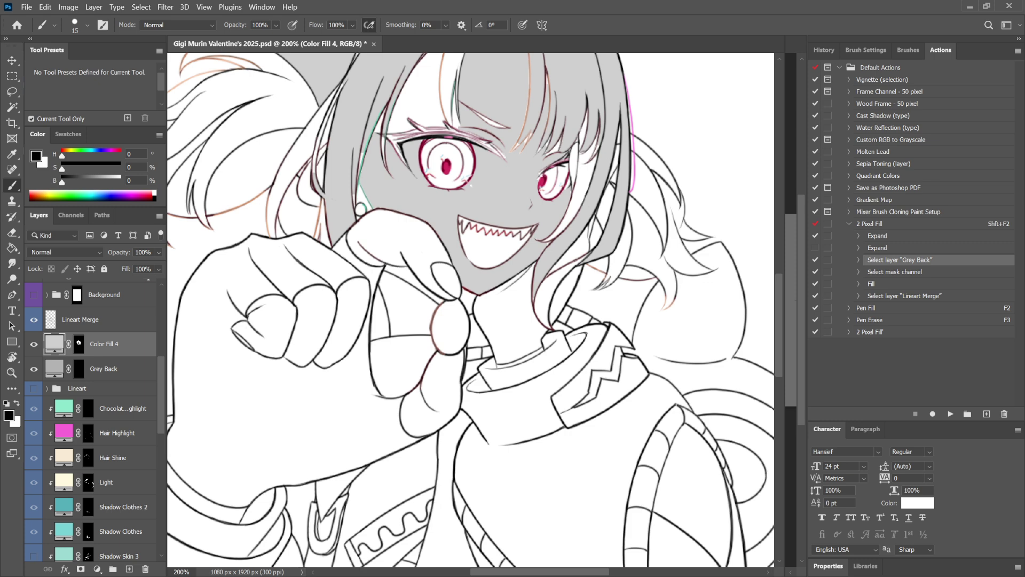
pyautogui.keyDown('shift'); pyautogui.click(111, 369); pyautogui.keyUp('shift')
pyautogui.click(145, 569)
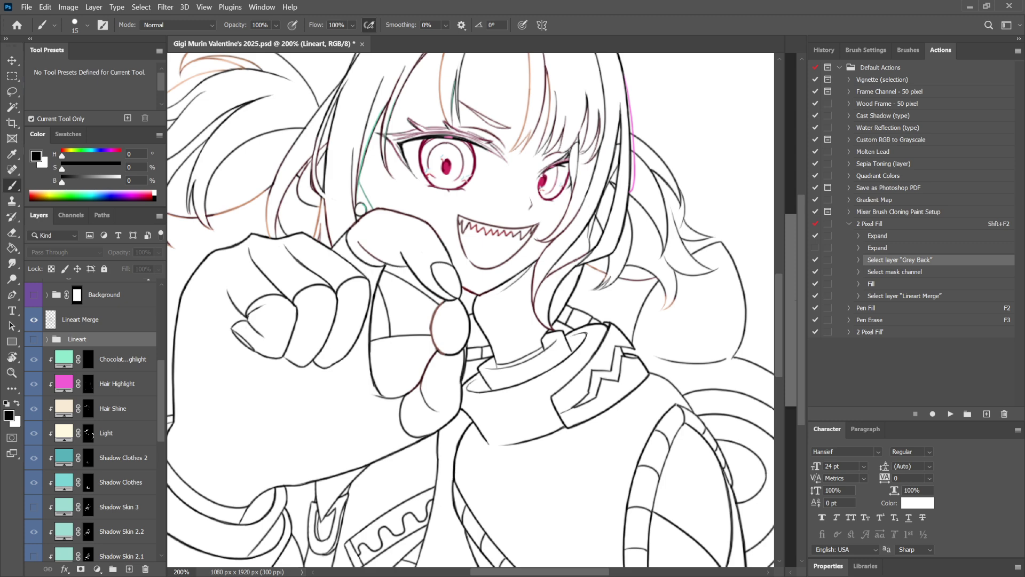
# Select the Lineart Merge layer and make the Colour 2 group visible.
pyautogui.scroll(-5, 96, 400)
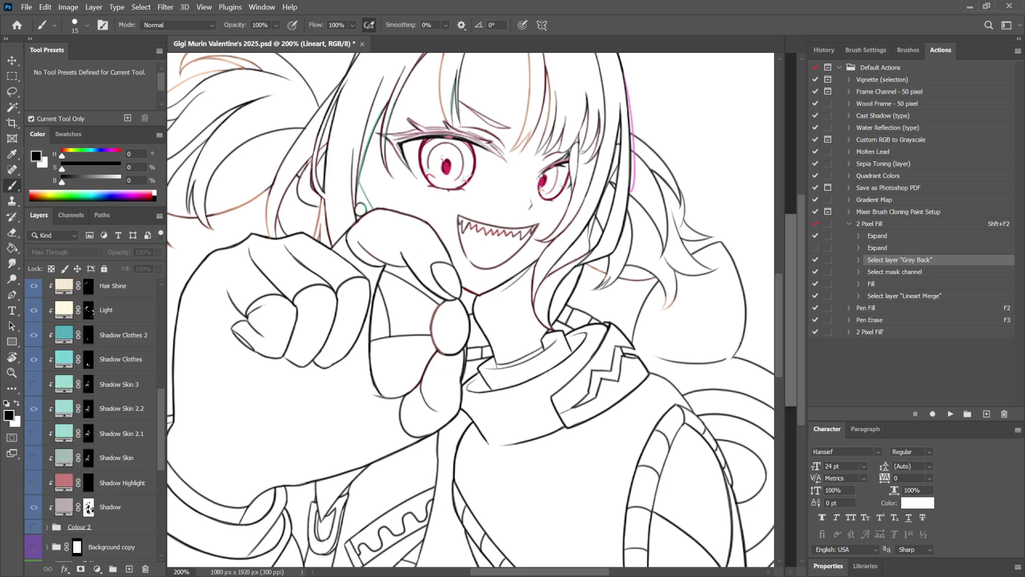
pyautogui.scroll(7, 97, 400)
pyautogui.click(96, 369)
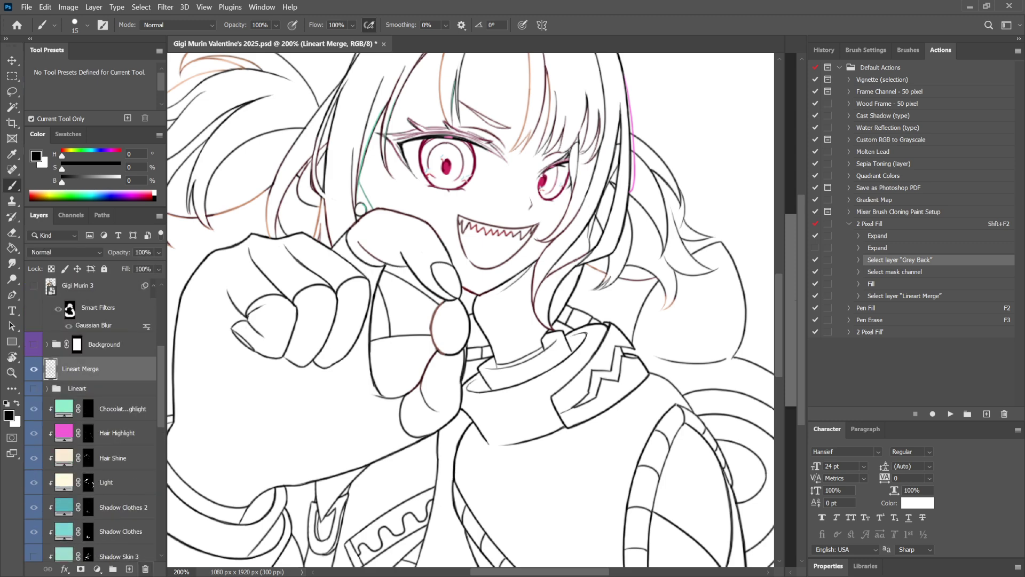
pyautogui.scroll(-8, 90, 362)
pyautogui.click(33, 378)
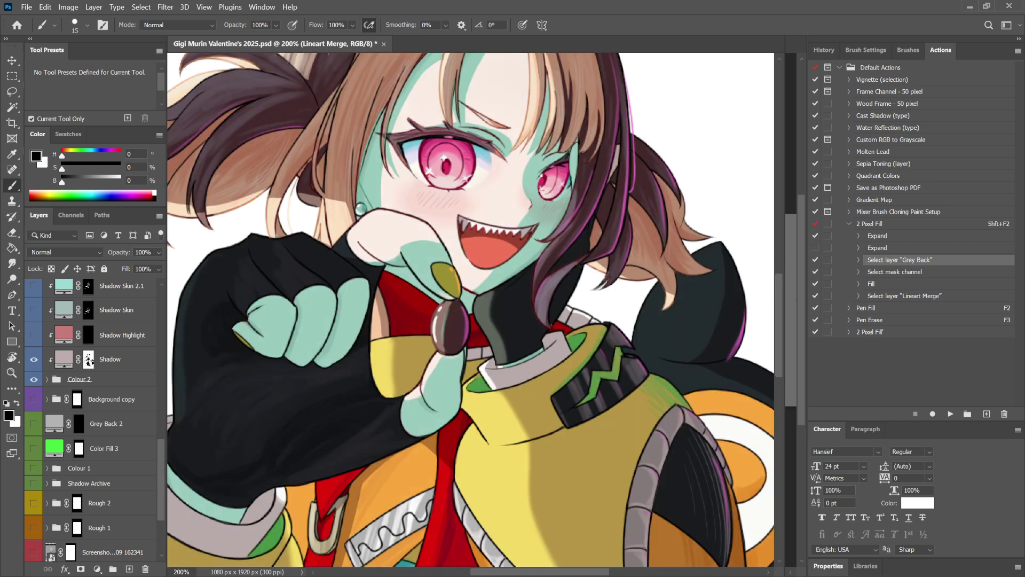
# Expand the Colour 2 group and its Hair Brown subgroup to list their layers.
pyautogui.click(47, 379)
pyautogui.scroll(-4, 90, 405)
pyautogui.scroll(2, 90, 401)
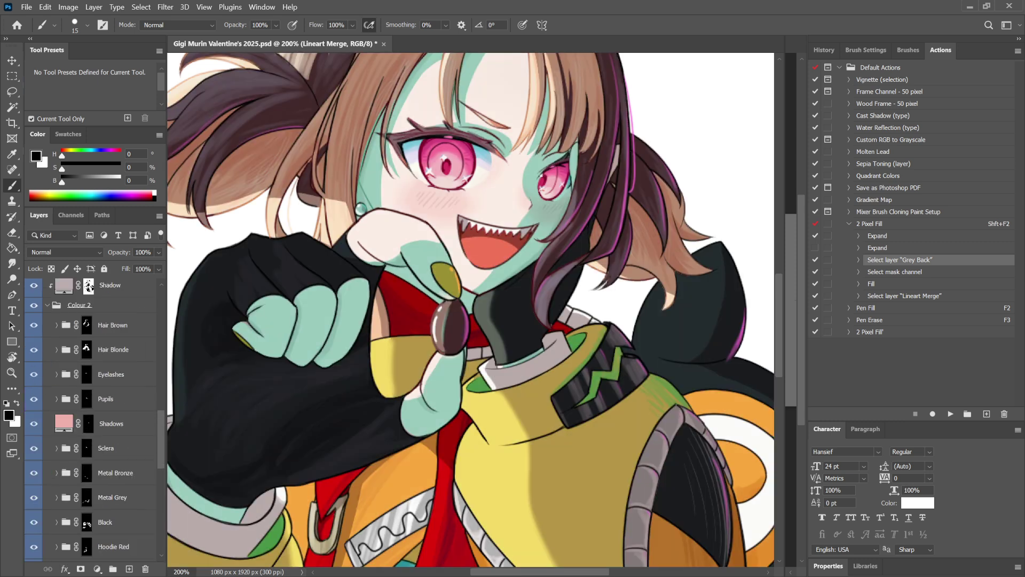
pyautogui.click(56, 325)
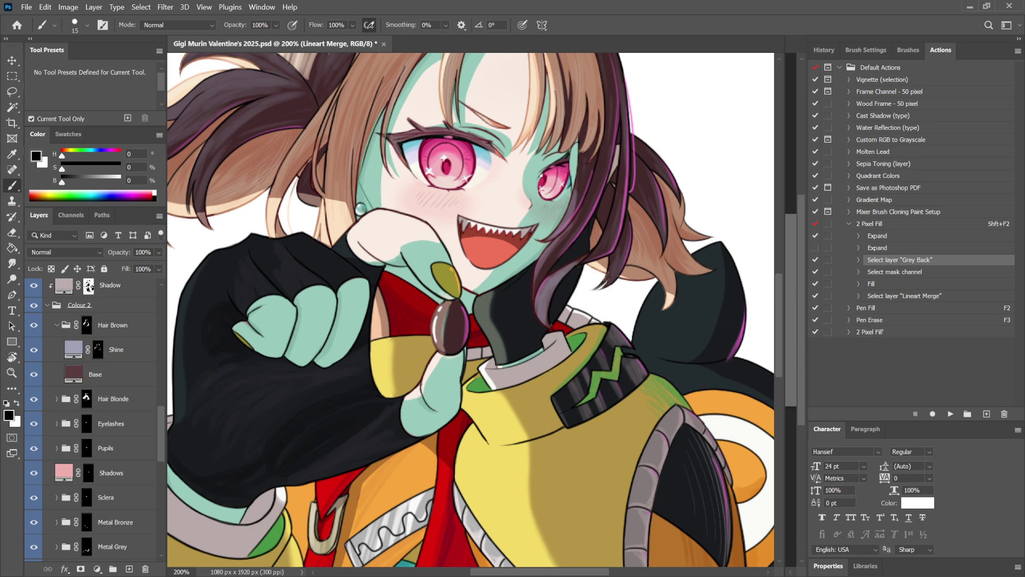
# Examine the Hair Brown group's mask on its own, collapse the group, and return to the full-colour artwork.
pyautogui.click(87, 326)
pyautogui.keyDown('alt'); pyautogui.click(87, 325); pyautogui.keyUp('alt')
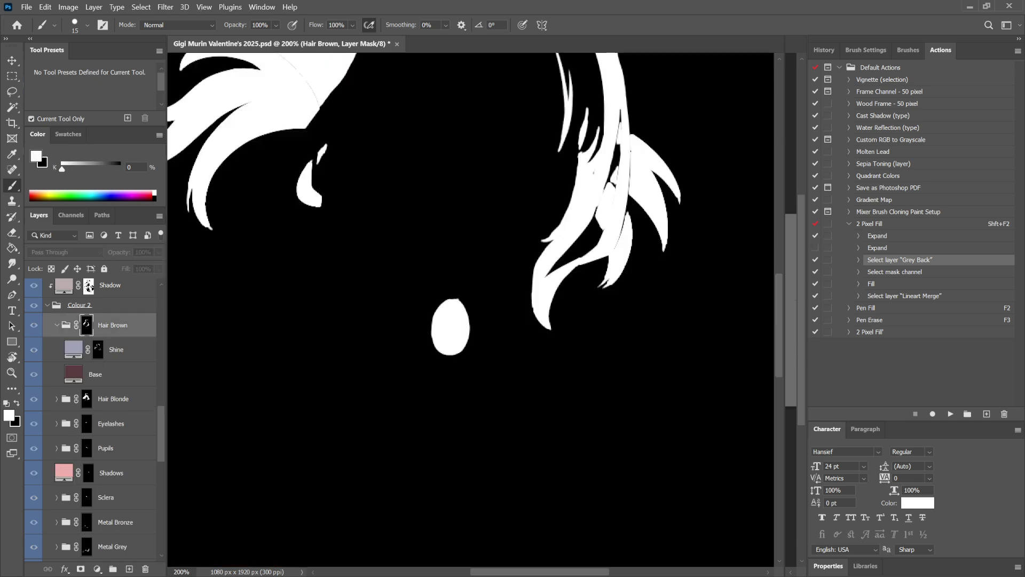
pyautogui.moveTo(470, 214); pyautogui.dragTo(505, 443)
pyautogui.moveTo(470, 257); pyautogui.dragTo(510, 362)
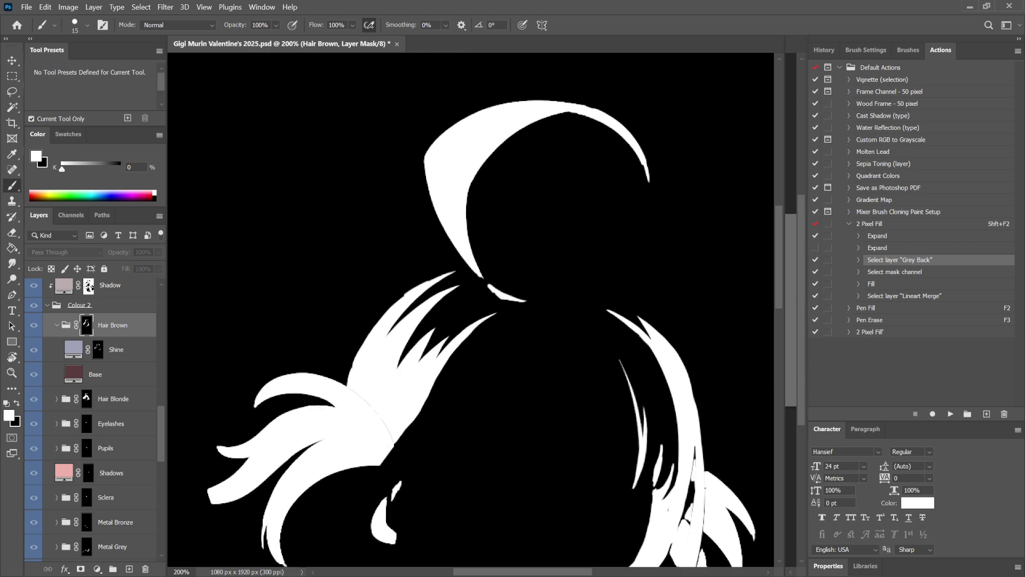
pyautogui.scroll(-3, 470, 310)
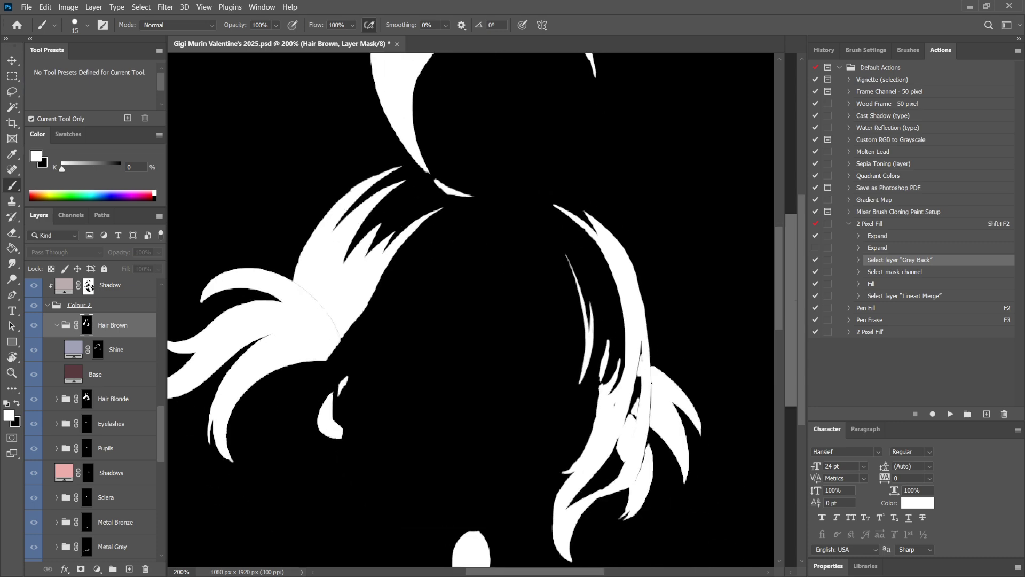
pyautogui.moveTo(470, 288); pyautogui.dragTo(430, 332)
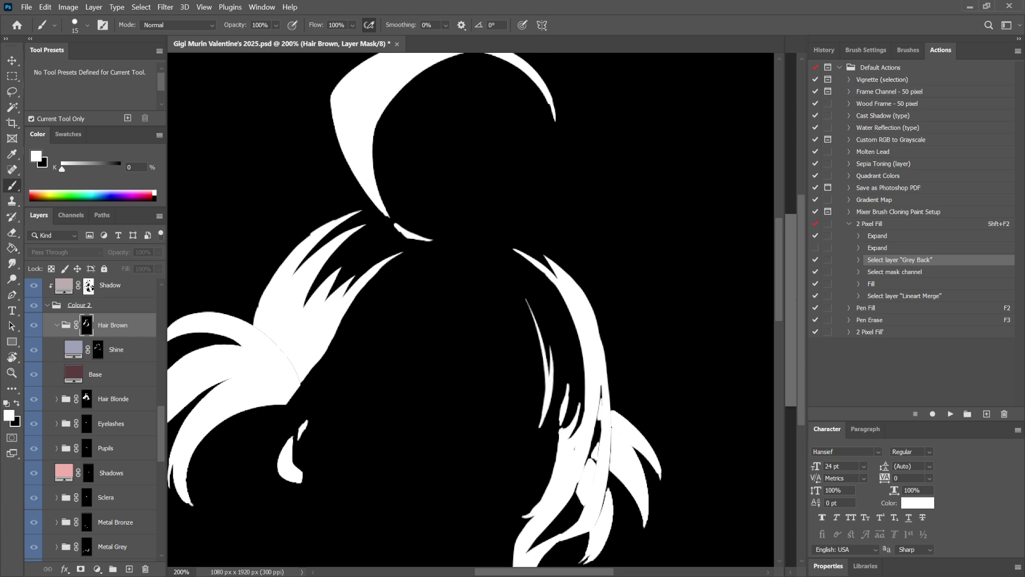
pyautogui.click(56, 325)
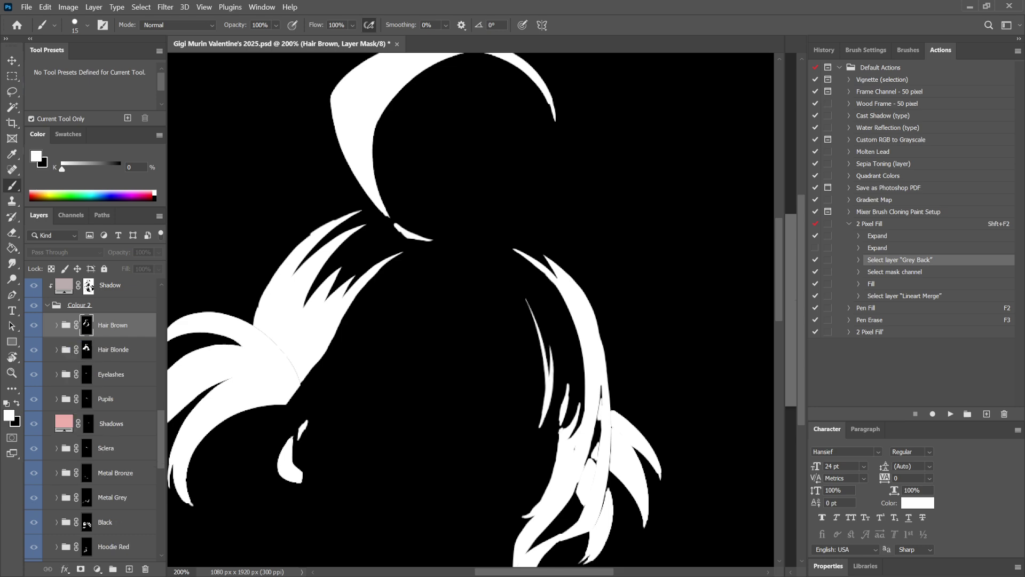
pyautogui.keyDown('alt'); pyautogui.click(86, 326); pyautogui.keyUp('alt')
pyautogui.moveTo(470, 278); pyautogui.dragTo(509, 340)
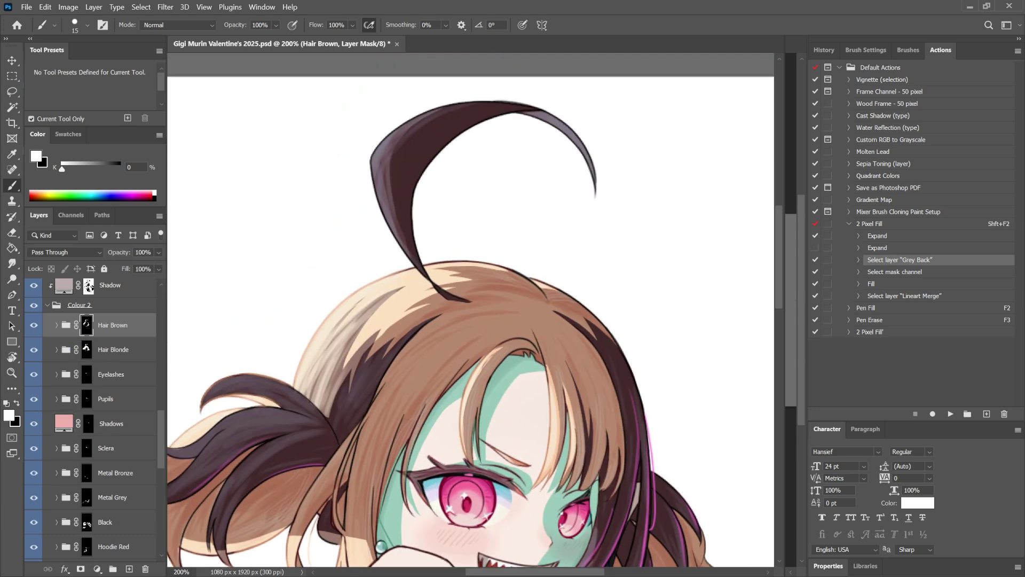
pyautogui.scroll(-3, 470, 310)
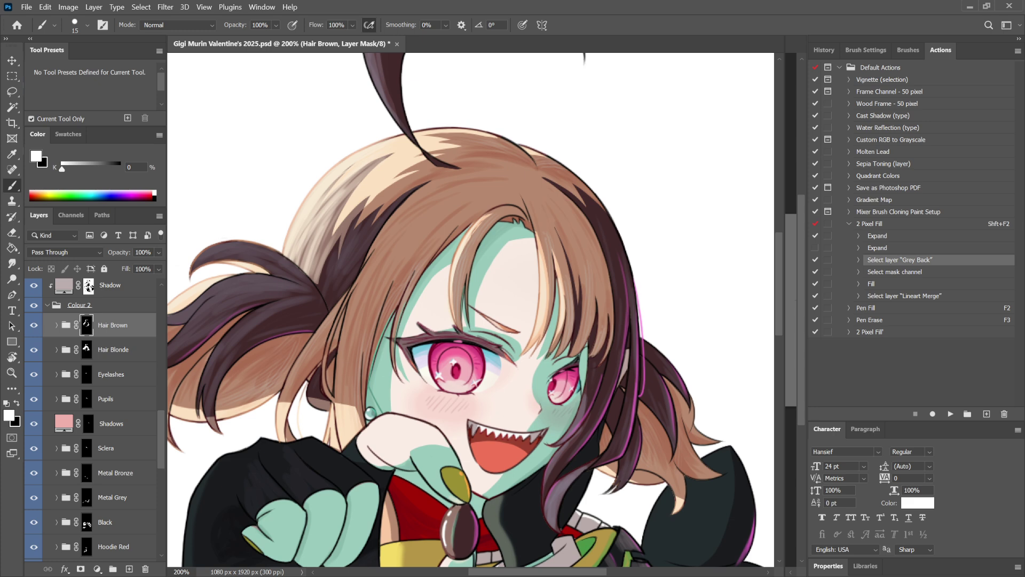
# Check the artwork against the green Color Fill 3 layer, hide that layer, and collapse the side panels to widen the canvas.
pyautogui.scroll(-10, 91, 416)
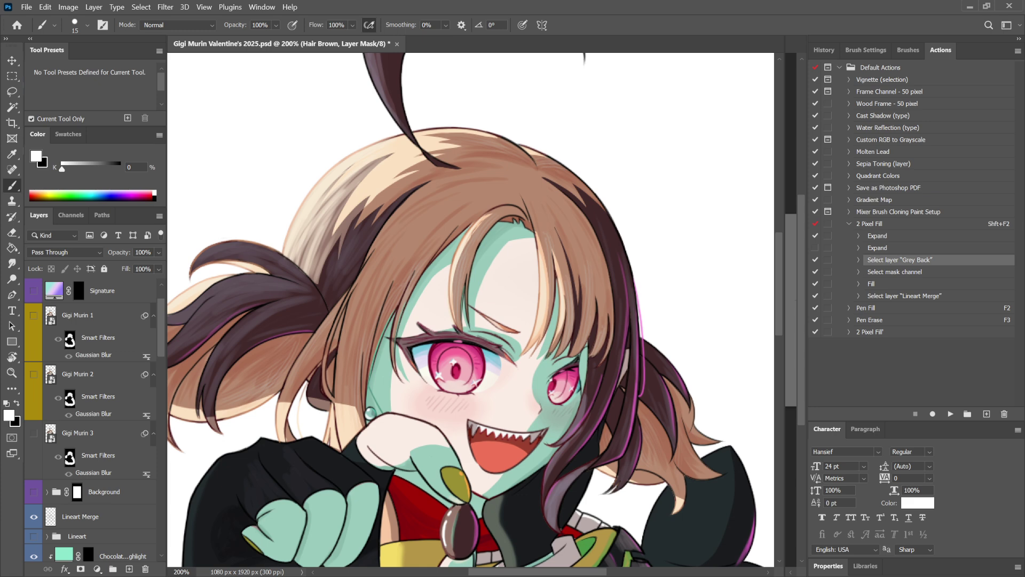
pyautogui.scroll(-10, 90, 416)
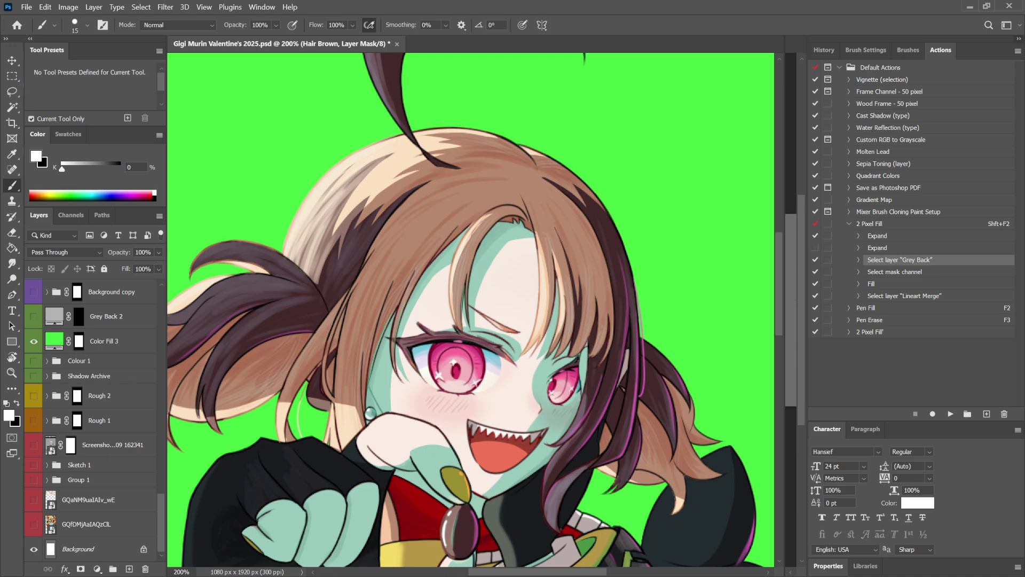
pyautogui.click(1019, 39)
pyautogui.moveTo(507, 406); pyautogui.dragTo(533, 361)
pyautogui.click(33, 341)
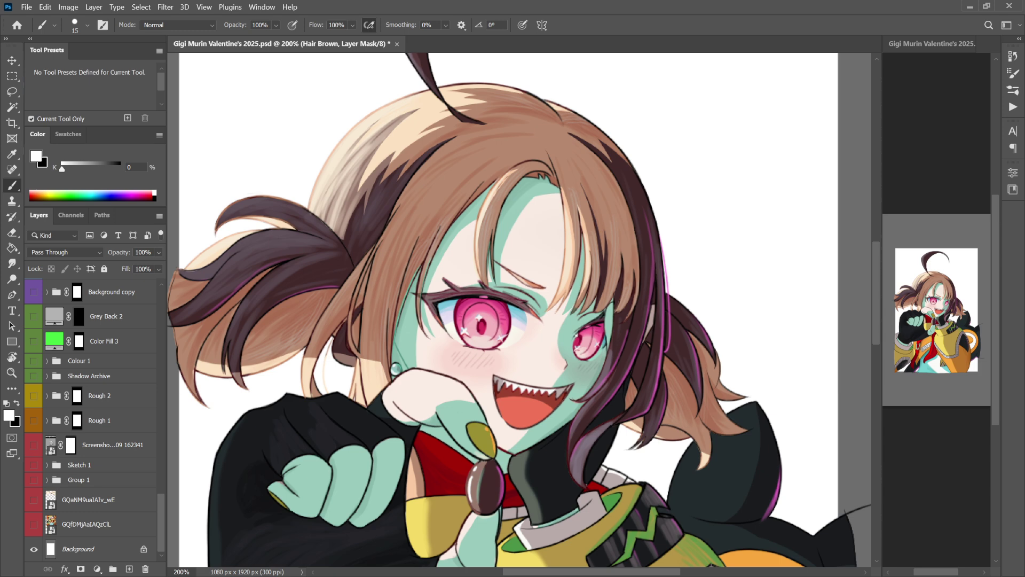
# Expand the Hair Brown group inside Colour 2 to show its Shine and Base layers.
pyautogui.scroll(10, 91, 422)
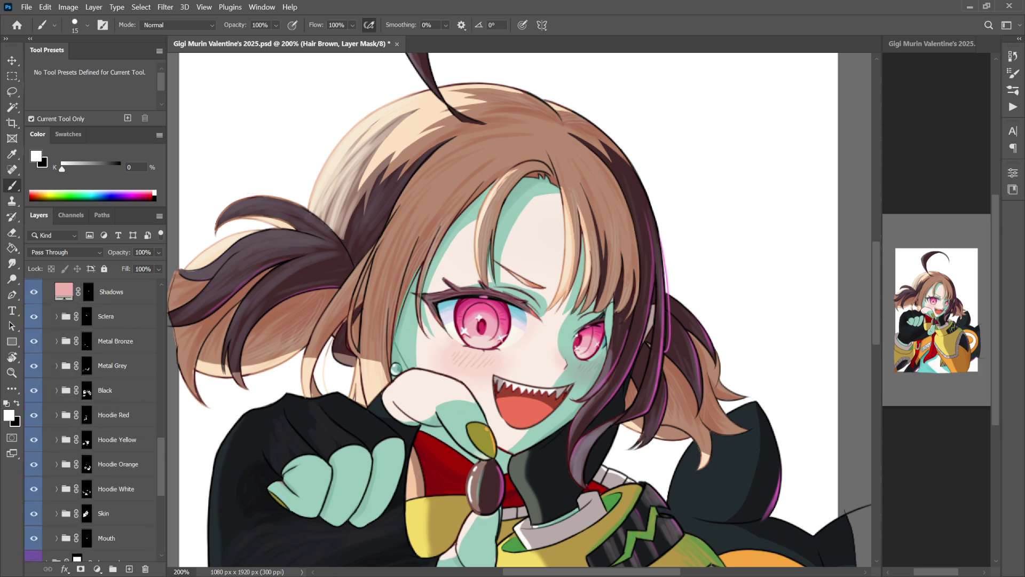
pyautogui.scroll(4, 91, 422)
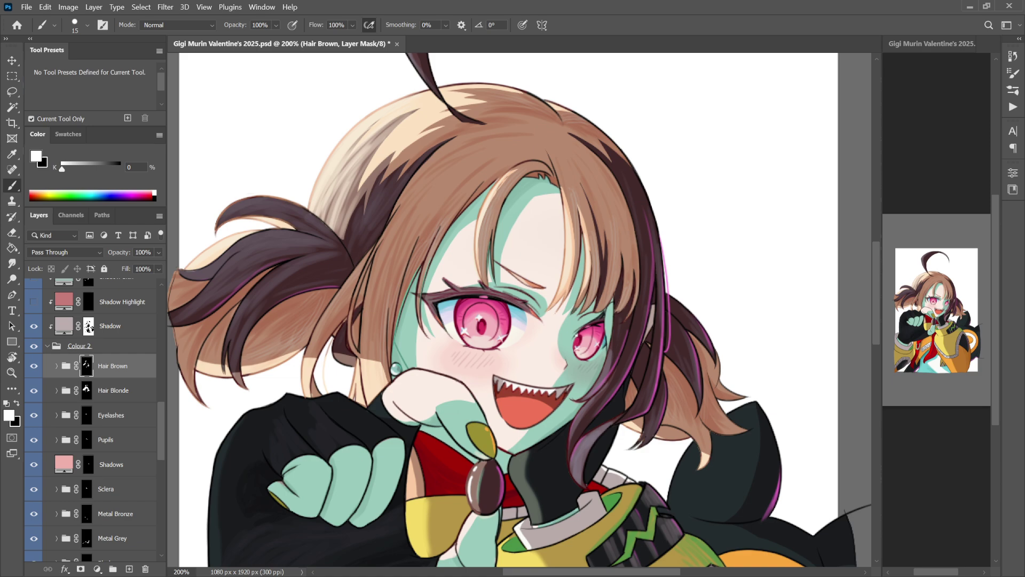
pyautogui.click(56, 366)
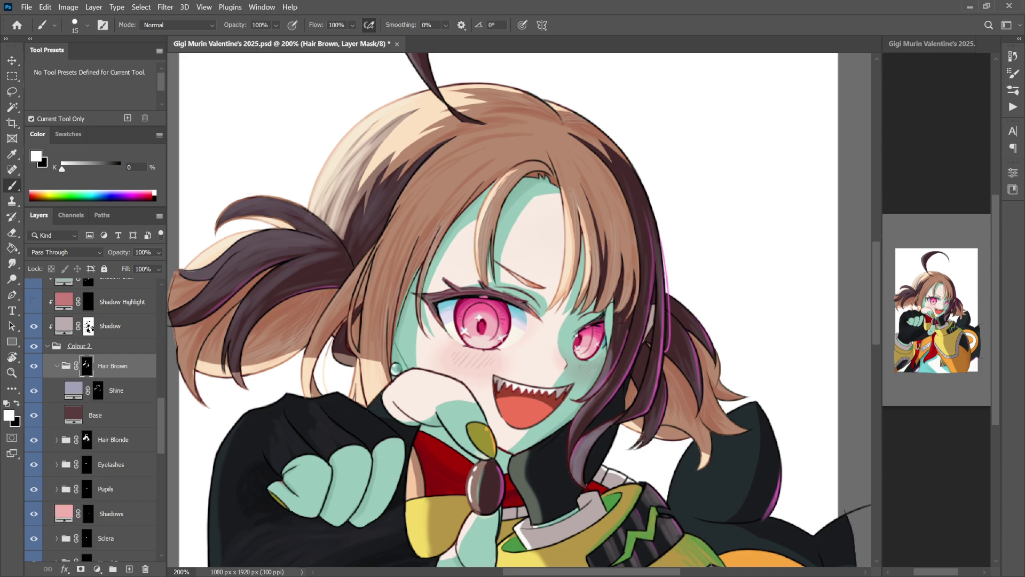
# Collapse the Hair Brown group and draw a closed, partly curved Pen path on the blank canvas beside the curved hair strand.
pyautogui.click(57, 366)
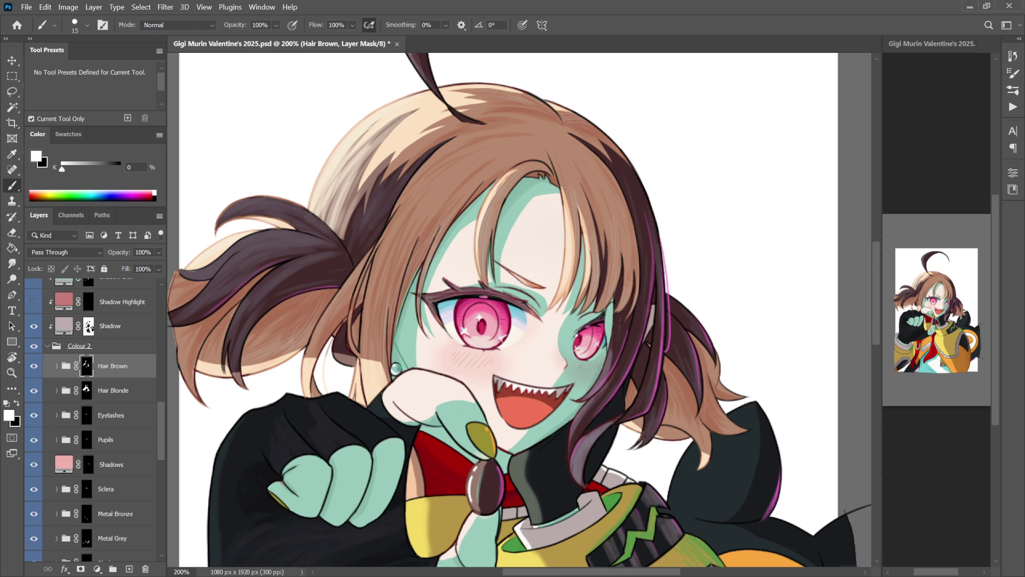
pyautogui.moveTo(481, 241); pyautogui.dragTo(300, 386)
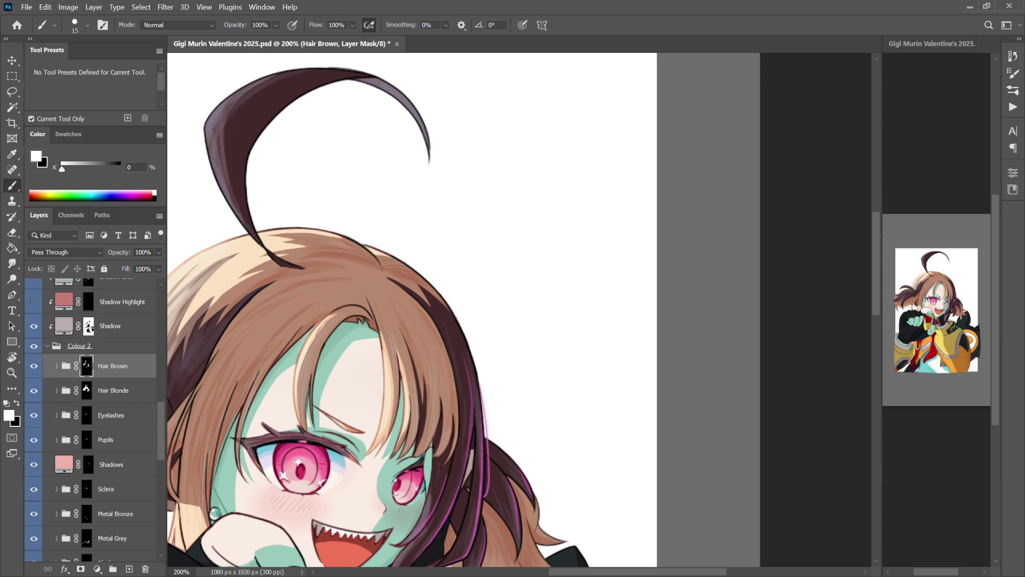
pyautogui.moveTo(411, 267); pyautogui.dragTo(409, 359)
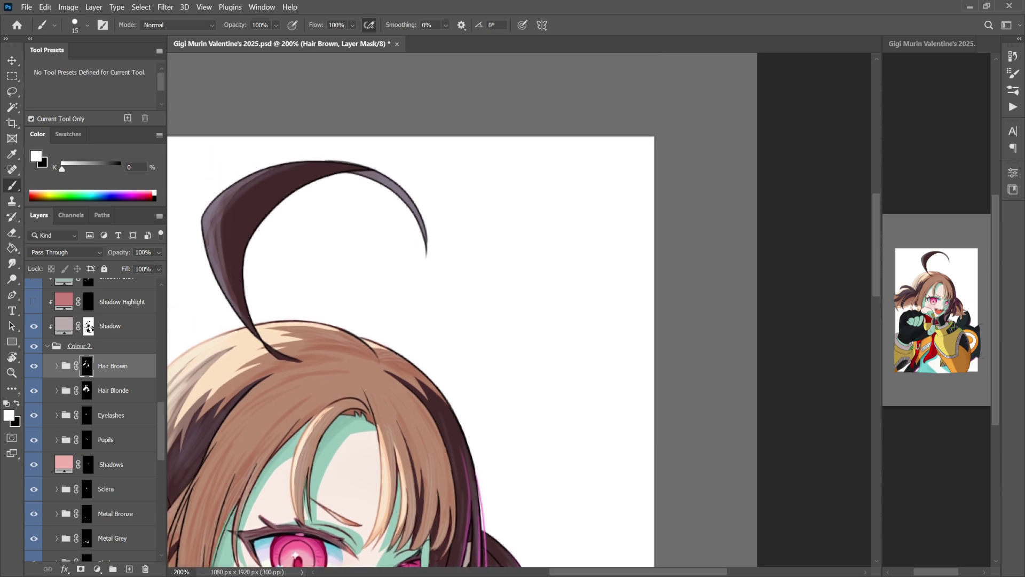
pyautogui.press('p')
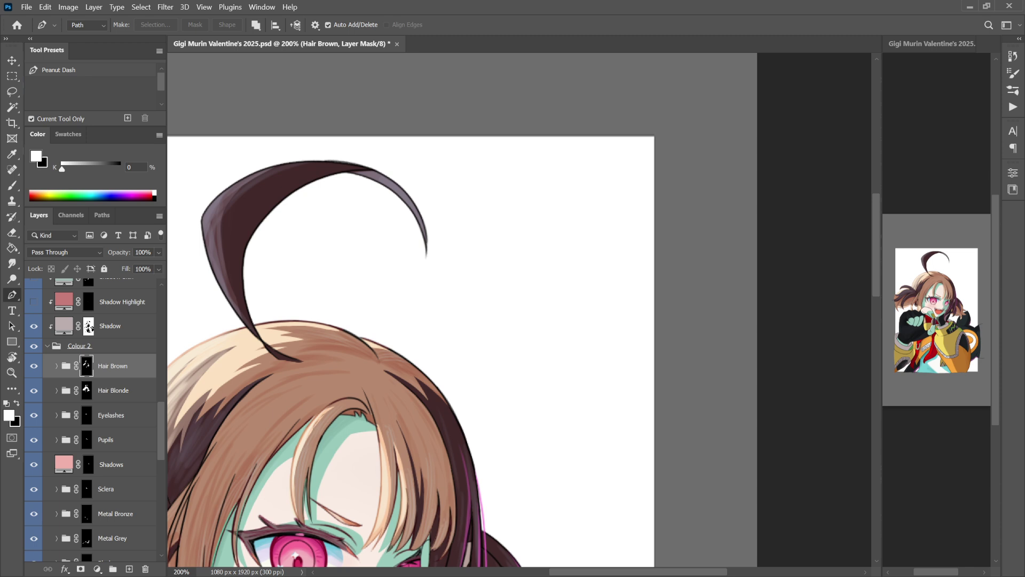
pyautogui.click(485, 237)
pyautogui.moveTo(430, 294); pyautogui.dragTo(457, 334)
pyautogui.click(552, 354)
pyautogui.click(563, 284)
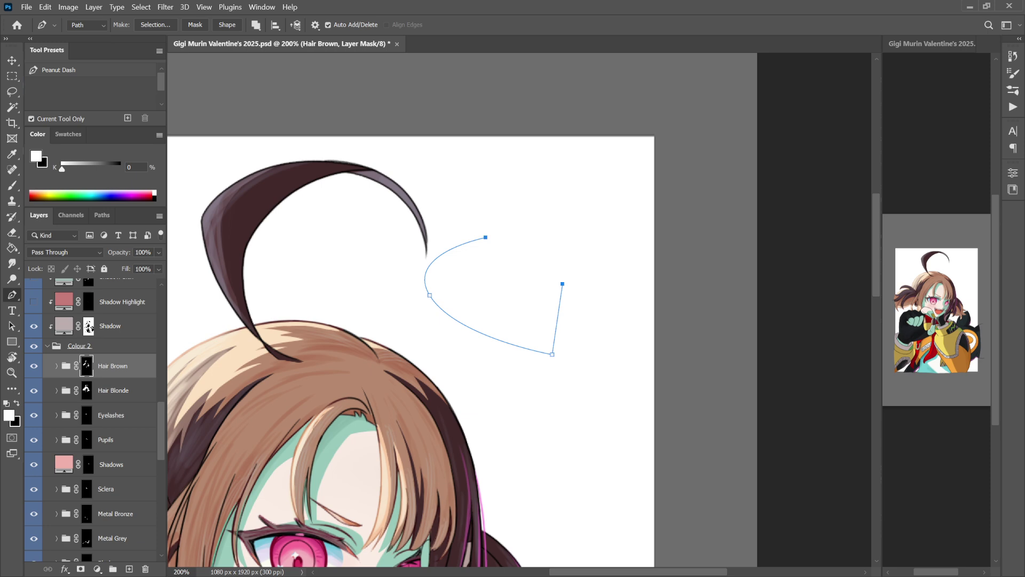
pyautogui.click(485, 237)
# Convert the path to a selection and fill it with white on the Hair Brown group's mask.
pyautogui.hotkey('ctrl', 'Return')
pyautogui.hotkey('alt', 'BackSpace')
pyautogui.hotkey('ctrl', 'd')
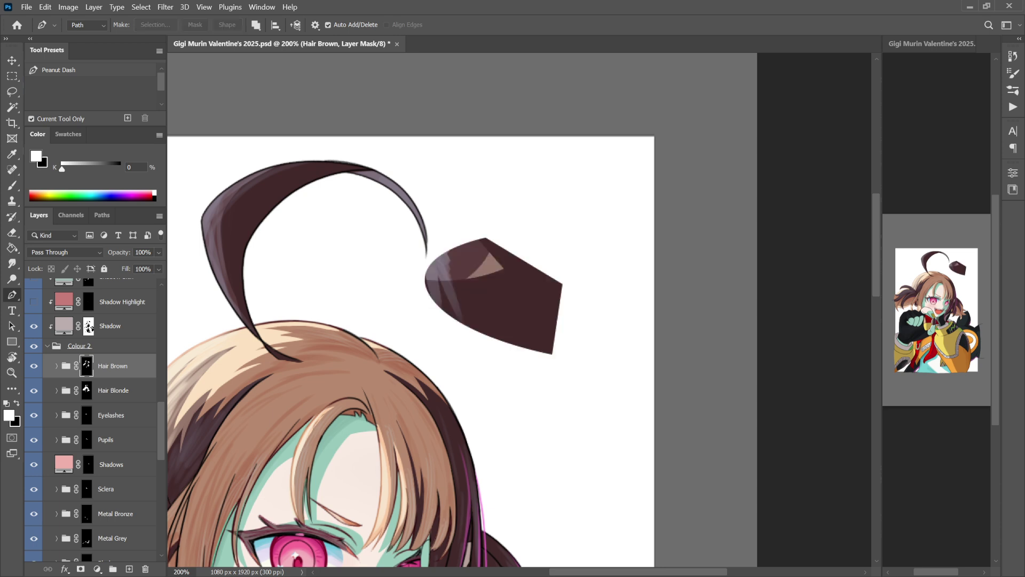
# Examine the recorded steps of the Pen Fill action, starting with Set Selection.
pyautogui.hotkey('alt', 'F9')
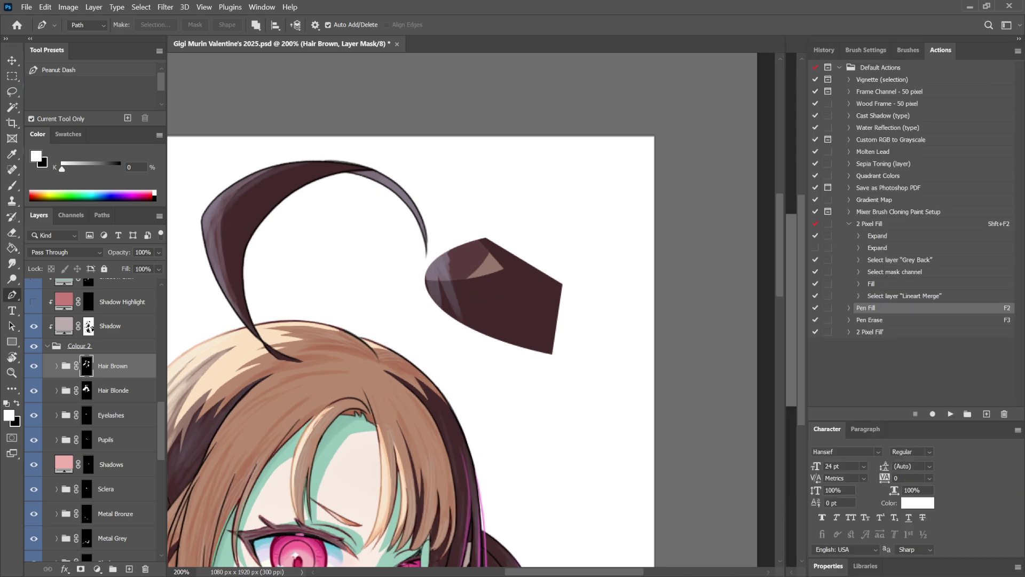
pyautogui.click(849, 308)
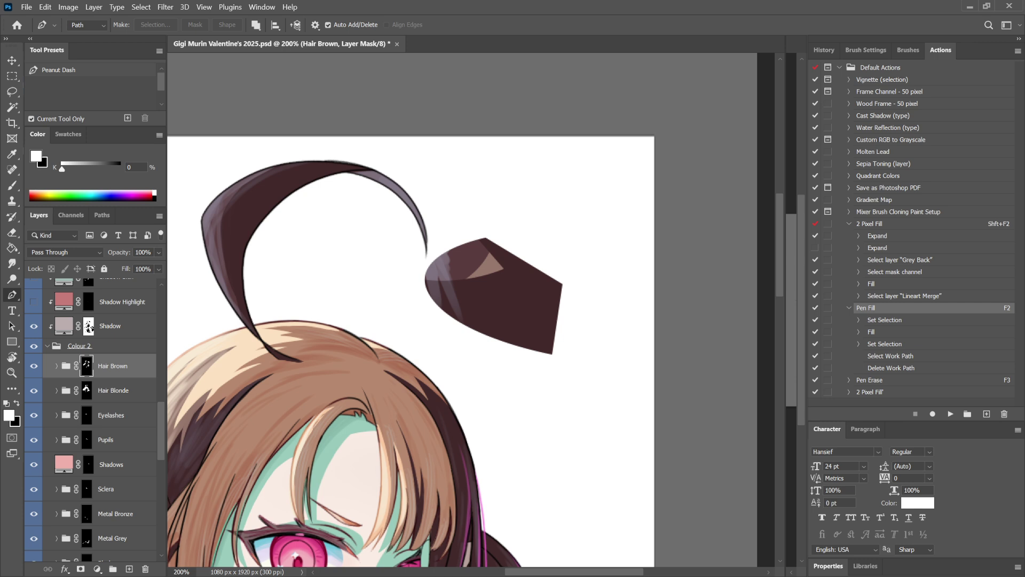
pyautogui.click(885, 320)
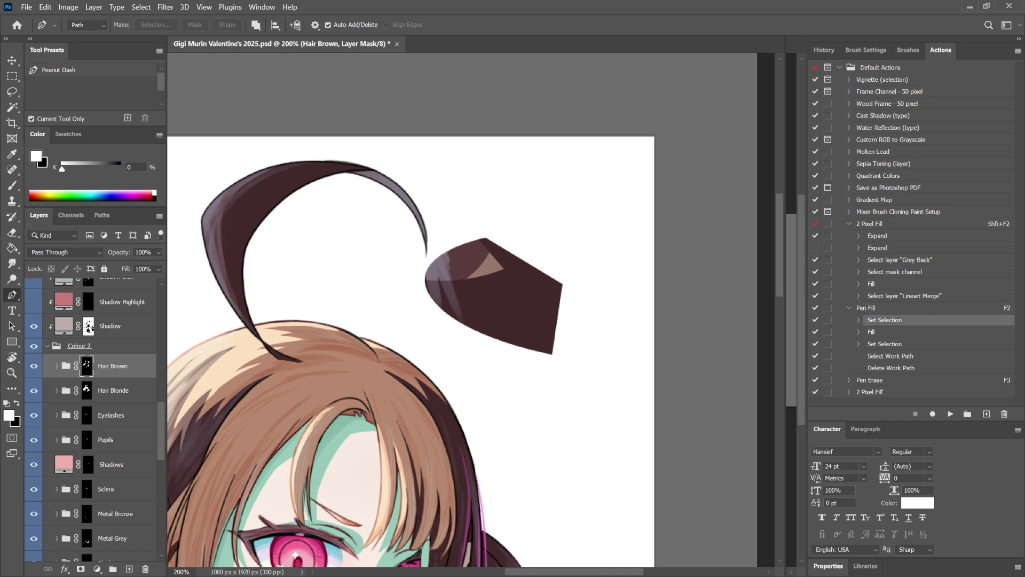
# Draw a four-sided Pen path above the filled test shape and try the Pen Fill action on it.
pyautogui.click(480, 210)
pyautogui.click(575, 245)
pyautogui.click(628, 198)
pyautogui.click(571, 156)
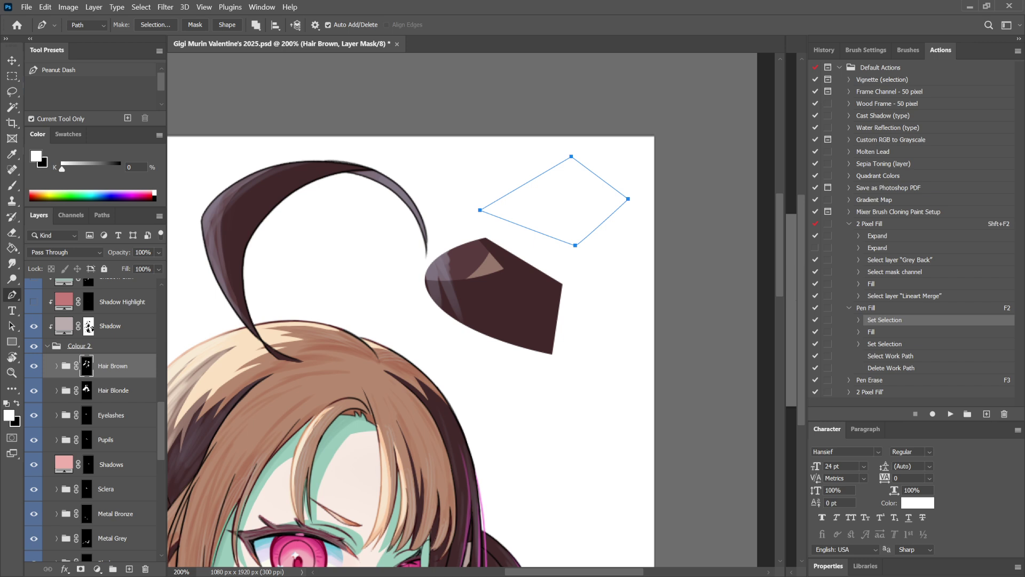
pyautogui.press('F2')
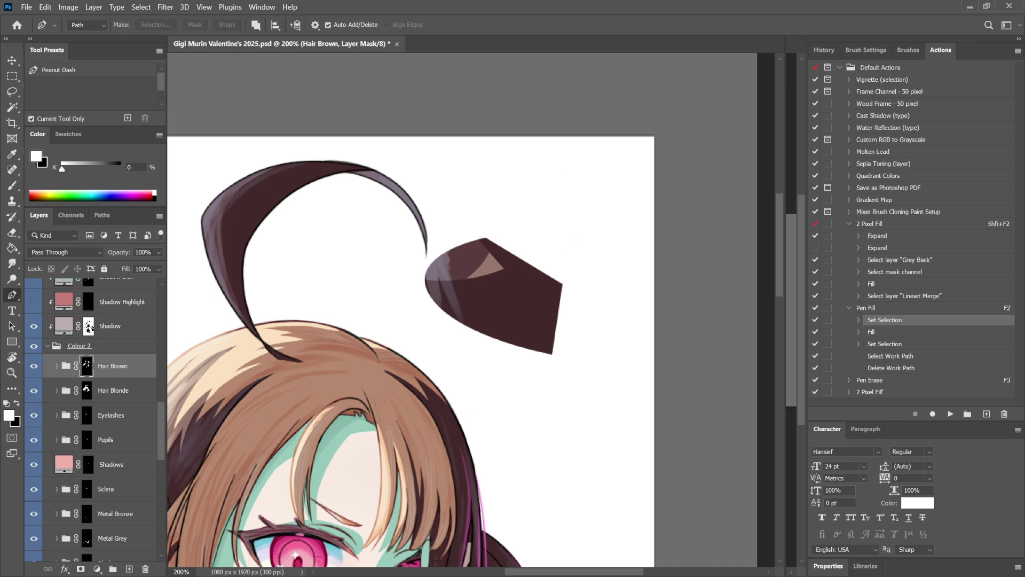
# Undo the four-sided path and the test mask fill, going back to the open curved path.
pyautogui.scroll(10, 91, 416)
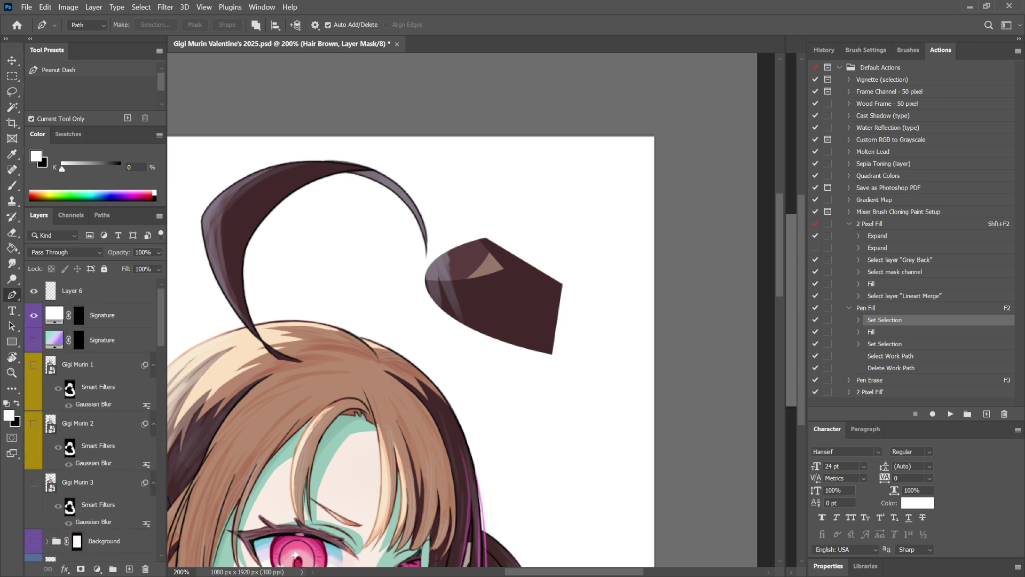
pyautogui.click(569, 233)
pyautogui.hotkey('ctrl', 'z')
pyautogui.hotkey('ctrl', 'z')
pyautogui.hotkey('ctrl', 'z')
pyautogui.hotkey('ctrl', 'z')
pyautogui.hotkey('ctrl', 'z')
pyautogui.hotkey('ctrl', 'z')
pyautogui.hotkey('ctrl', 'z')
pyautogui.hotkey('ctrl', 'z')
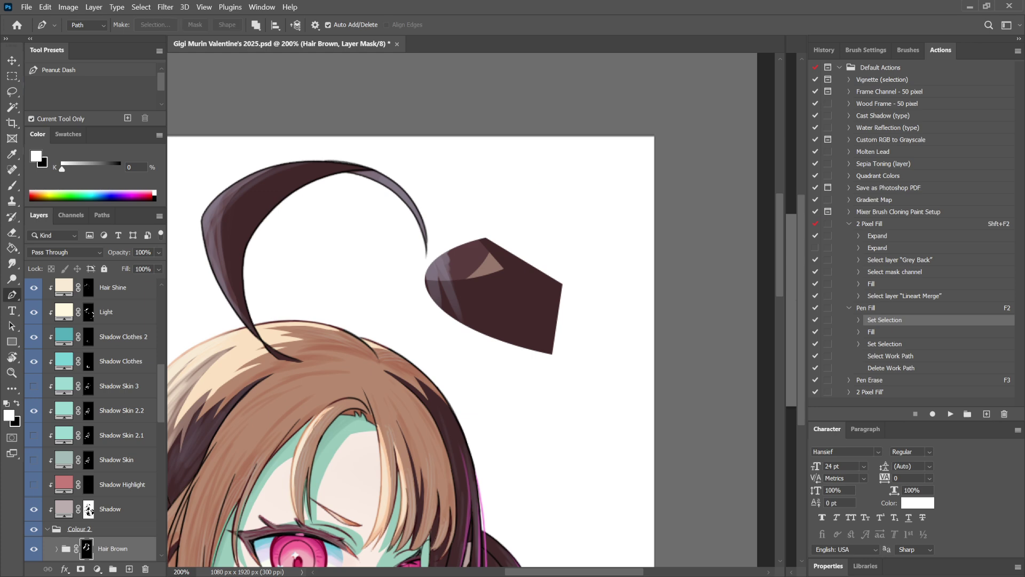
pyautogui.hotkey('ctrl', 'z')
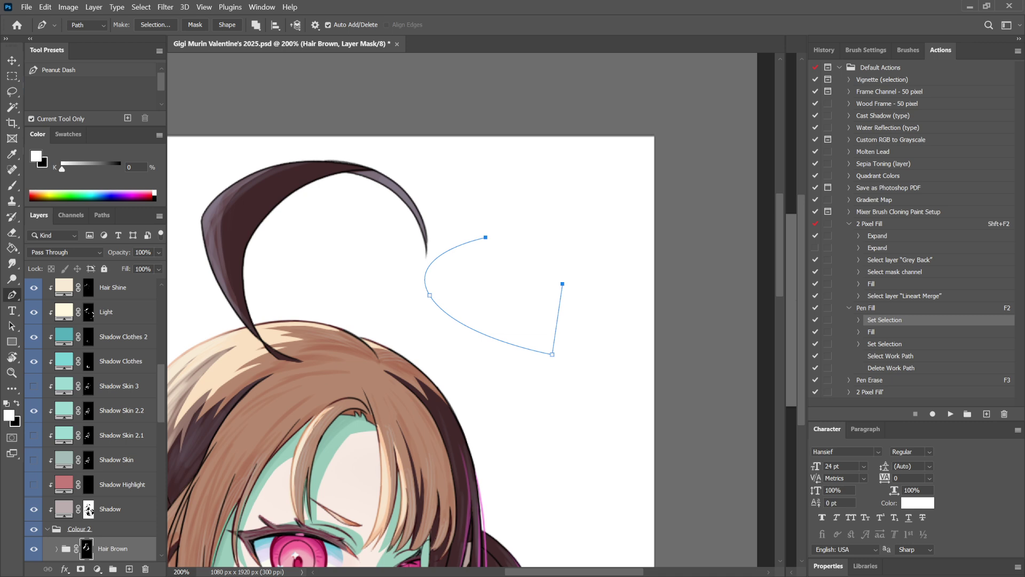
# Close the curved path and fill it on the Hair Brown mask with the Pen Fill action.
pyautogui.click(849, 308)
pyautogui.click(485, 237)
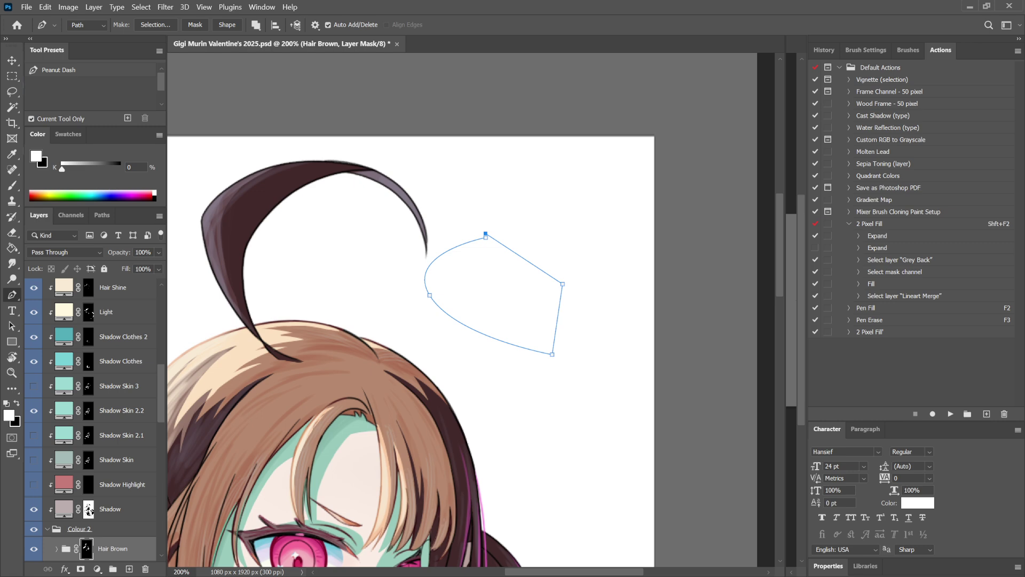
pyautogui.press('F2')
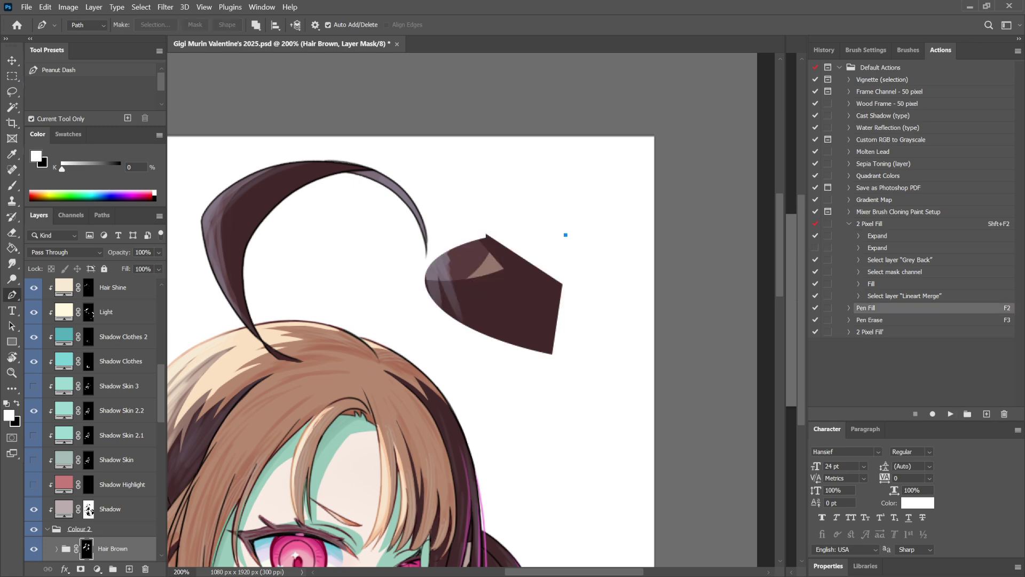
# Draw a closed Pen path over the far edge of the test shape and cut that area away with Pen Erase.
pyautogui.moveTo(566, 235)
pyautogui.mouseDown()
pyautogui.moveTo(529, 351)
pyautogui.moveTo(490, 317)
pyautogui.mouseUp()
pyautogui.click(478, 351)
pyautogui.moveTo(564, 378); pyautogui.dragTo(571, 374)
pyautogui.moveTo(604, 311); pyautogui.dragTo(607, 303)
pyautogui.moveTo(600, 259); pyautogui.dragTo(600, 257)
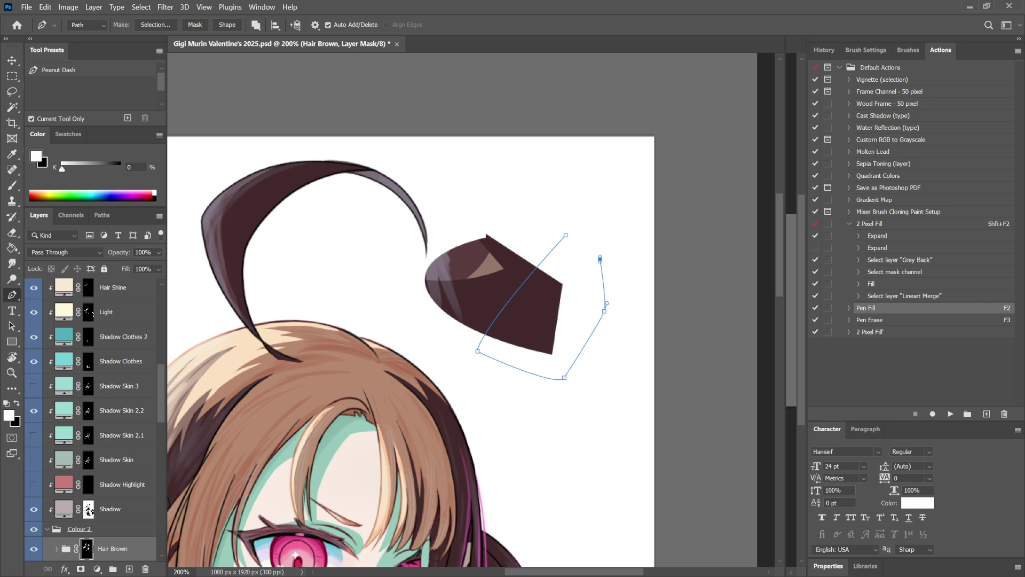
pyautogui.click(566, 235)
pyautogui.press('F3')
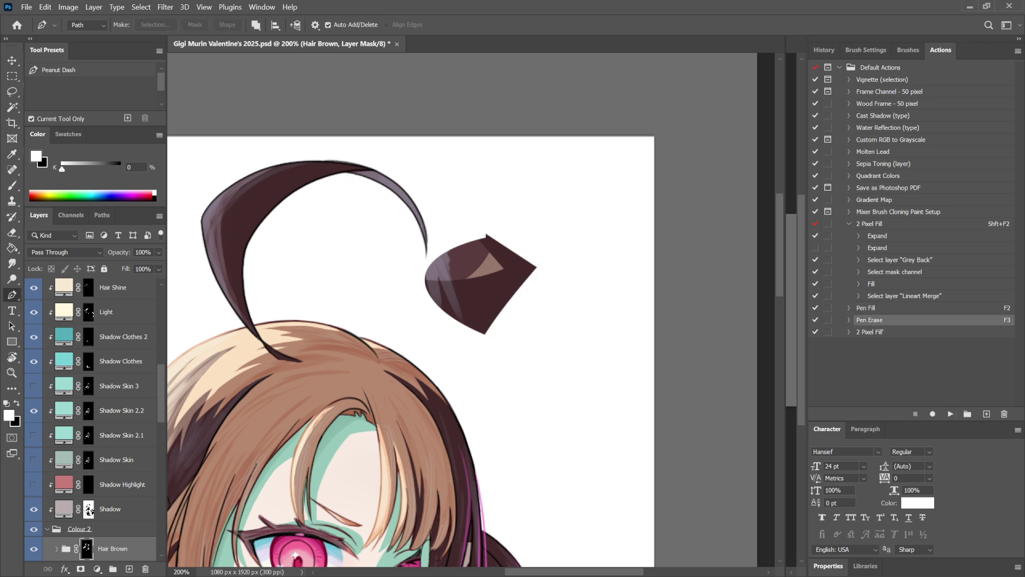
# Undo the Pen Erase cut and the path drawn for it.
pyautogui.hotkey('ctrl', 'z')
pyautogui.hotkey('ctrl', 'z')
pyautogui.hotkey('ctrl', 'z')
pyautogui.hotkey('ctrl', 'z')
pyautogui.hotkey('ctrl', 'z')
pyautogui.hotkey('ctrl', 'z')
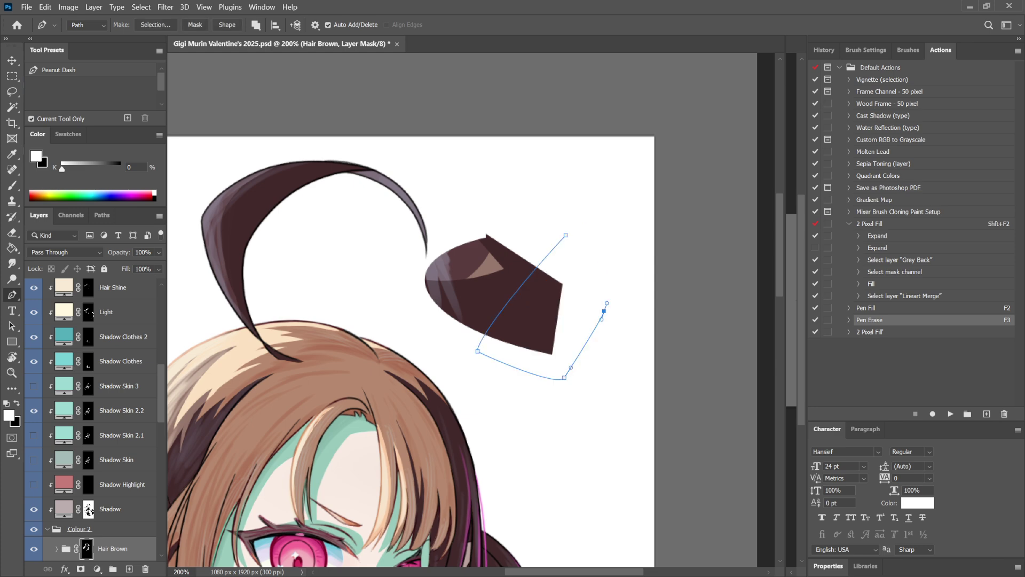
pyautogui.hotkey('ctrl', 'z')
pyautogui.hotkey('ctrl', 'z')
pyautogui.hotkey('ctrl', 'z')
pyautogui.hotkey('ctrl', 'z')
pyautogui.hotkey('ctrl', 'z')
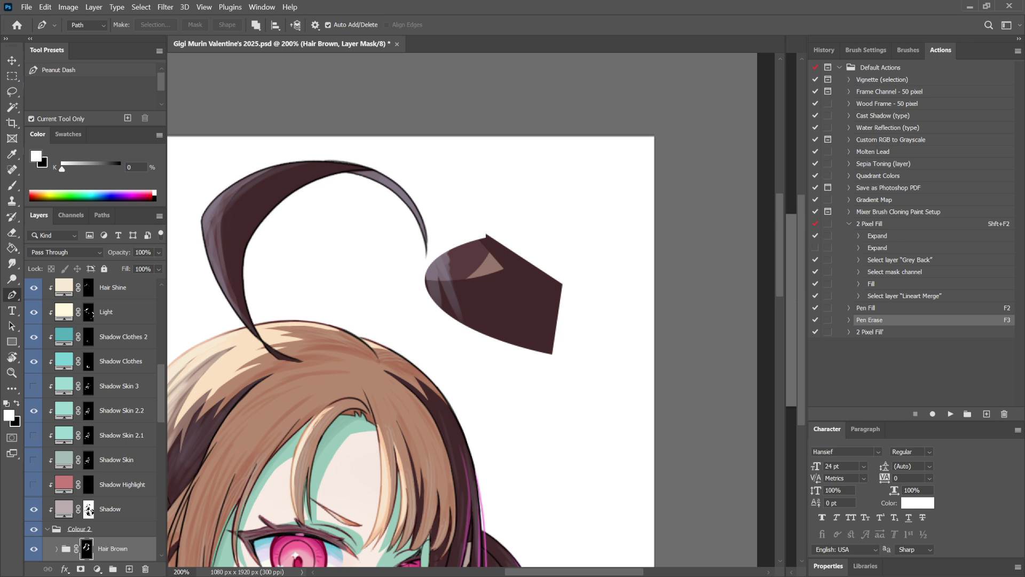
# Examine the recorded steps of the Pen Fill and Pen Erase actions, and collapse both actions.
pyautogui.click(848, 308)
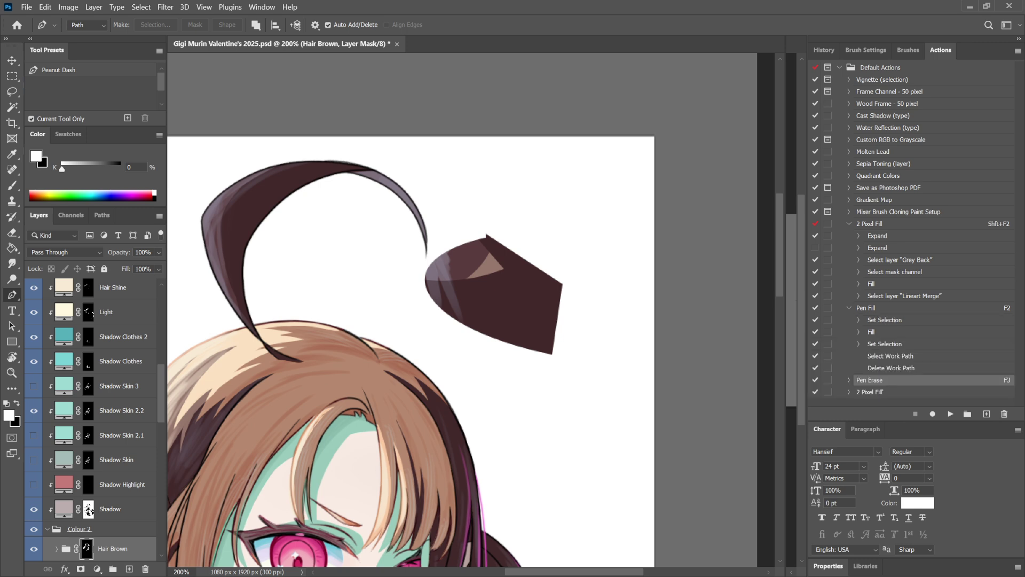
pyautogui.click(849, 380)
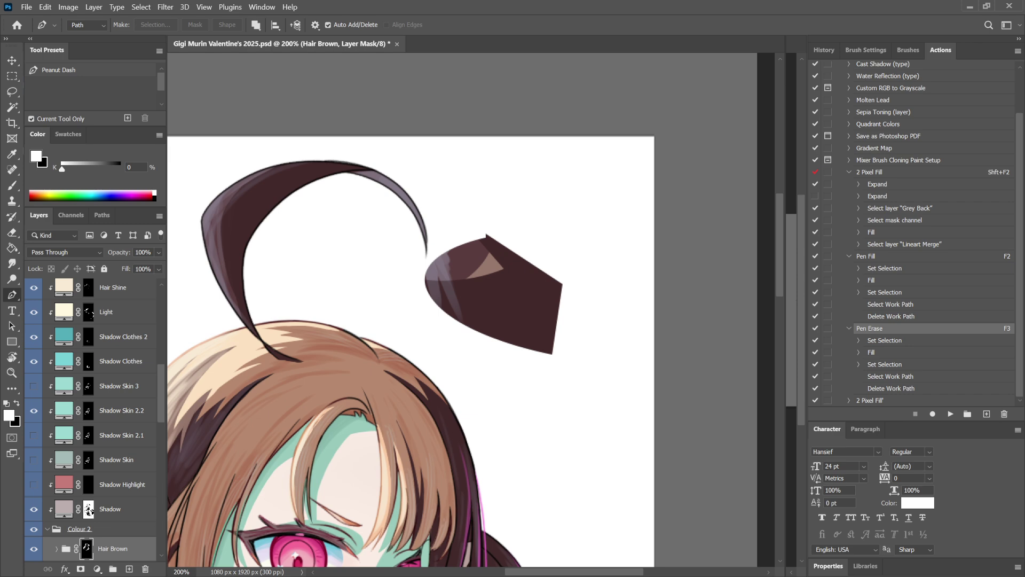
pyautogui.click(849, 328)
pyautogui.click(849, 308)
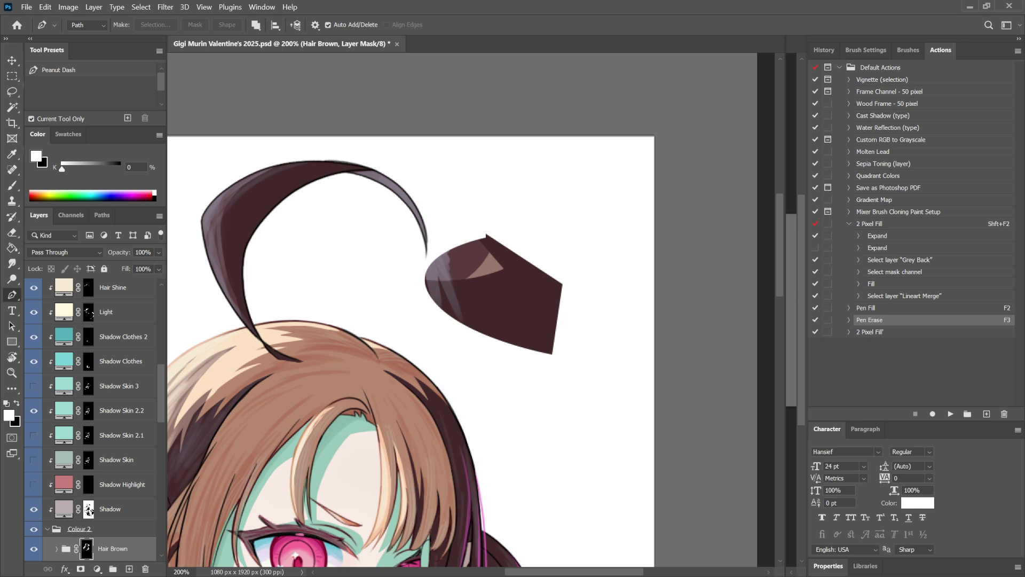
# Remove the whole test shape from the Hair Brown mask with the Pen Erase action.
pyautogui.press('F3')
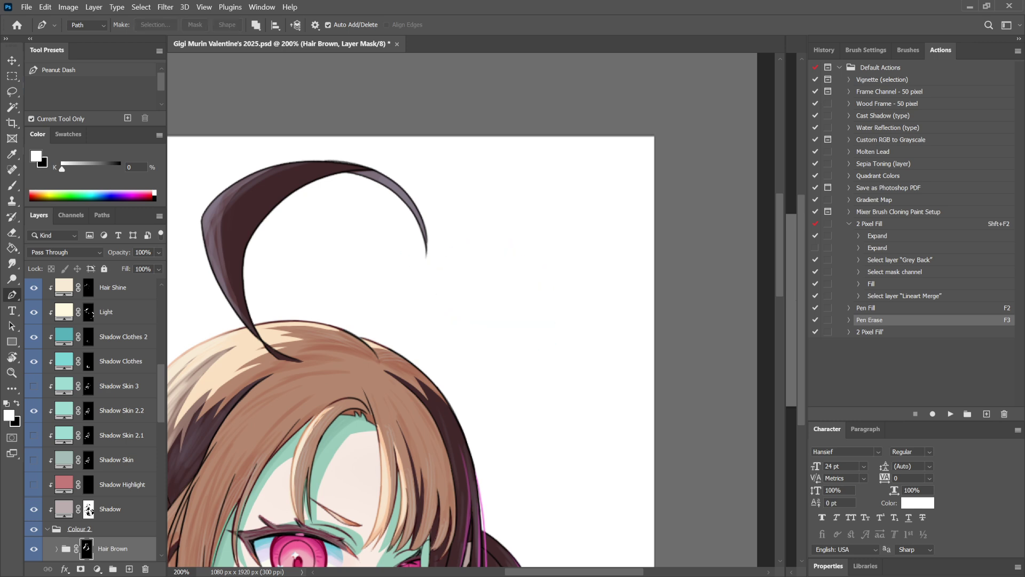
pyautogui.scroll(-10, 91, 417)
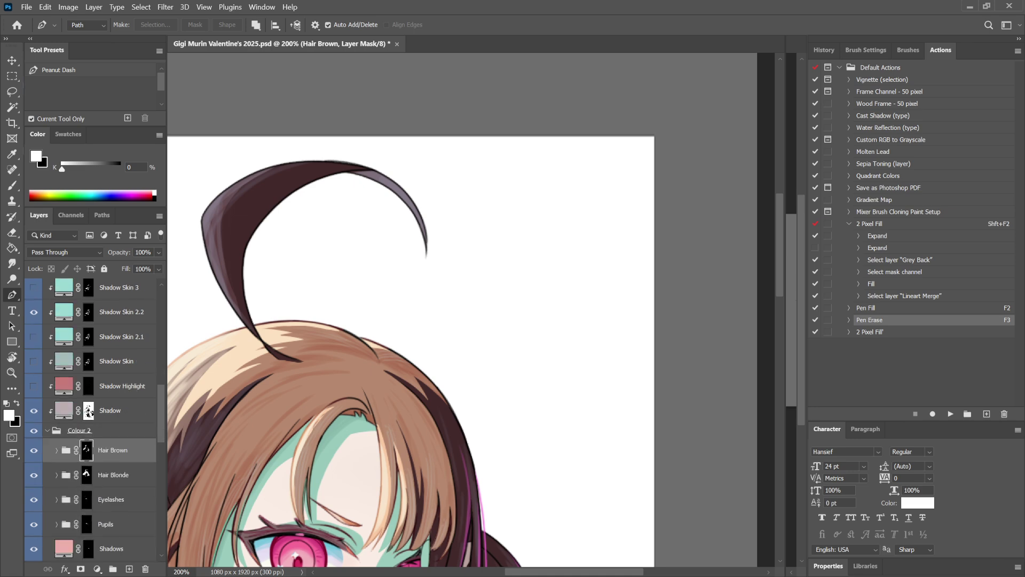
pyautogui.scroll(8, 90, 461)
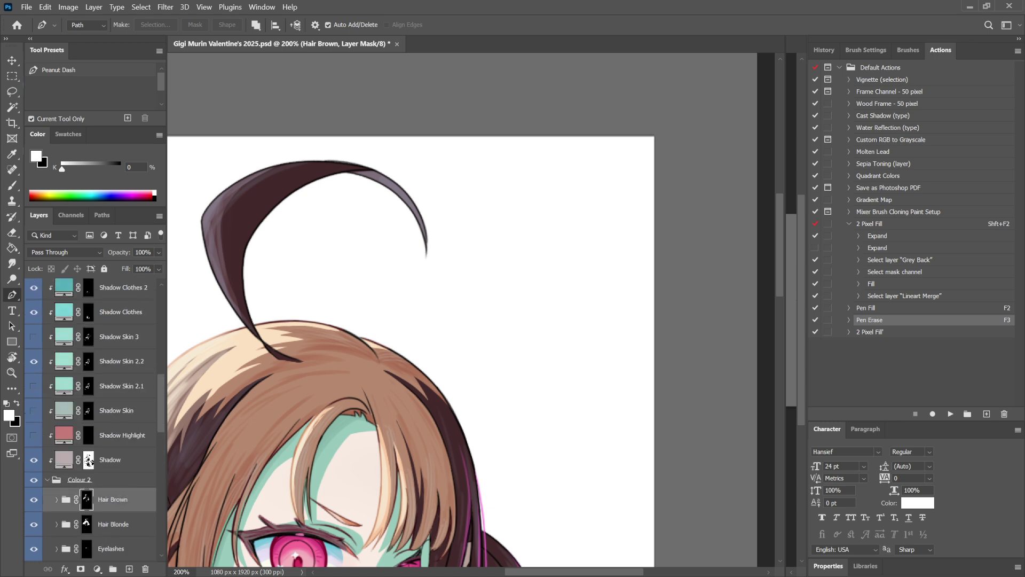
# Delete the Lineart Merge layer and show the Lineart group in its place.
pyautogui.click(101, 480)
pyautogui.scroll(8, 96, 427)
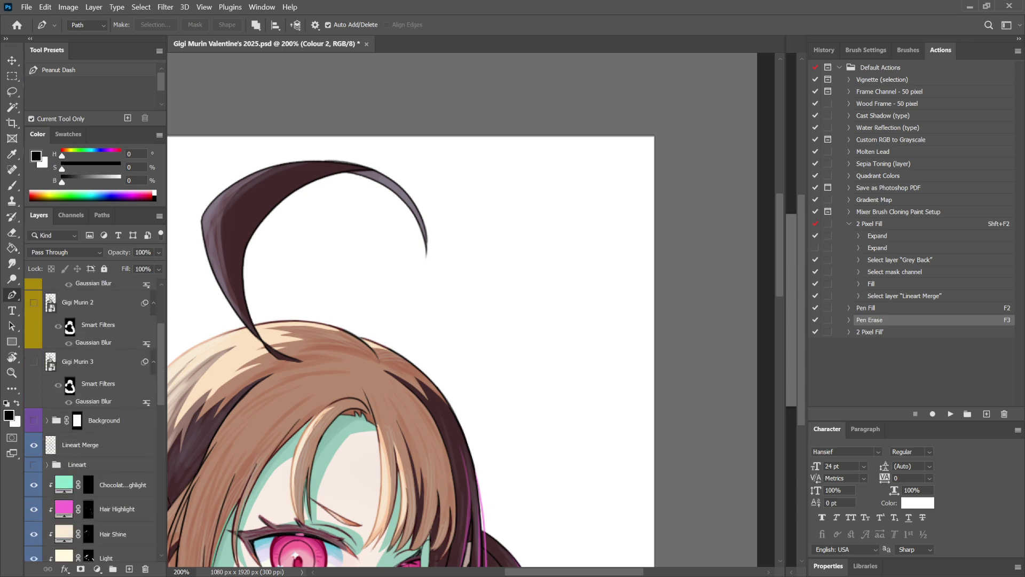
pyautogui.scroll(-2, 91, 416)
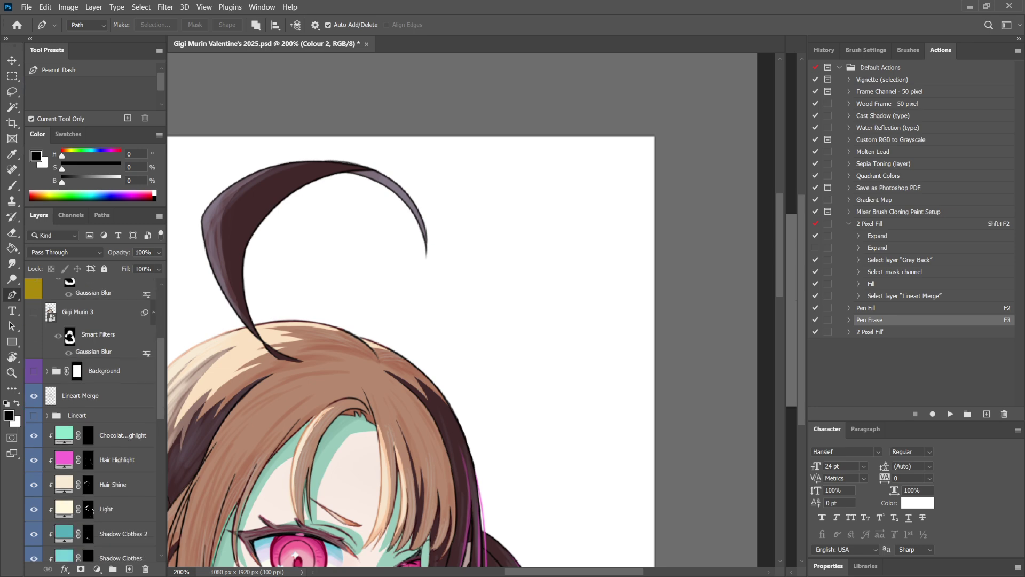
pyautogui.click(91, 395)
pyautogui.press('Delete')
pyautogui.click(34, 391)
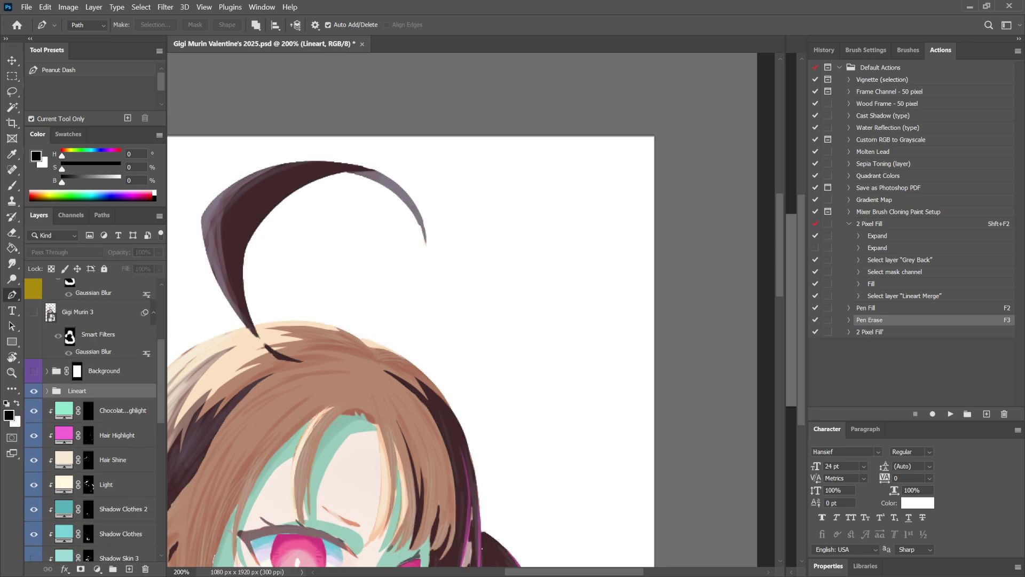
# Toggle the Lineart and Colour 2 groups off and back on, and check the whole illustration at 100%.
pyautogui.click(33, 390)
pyautogui.scroll(-10, 91, 416)
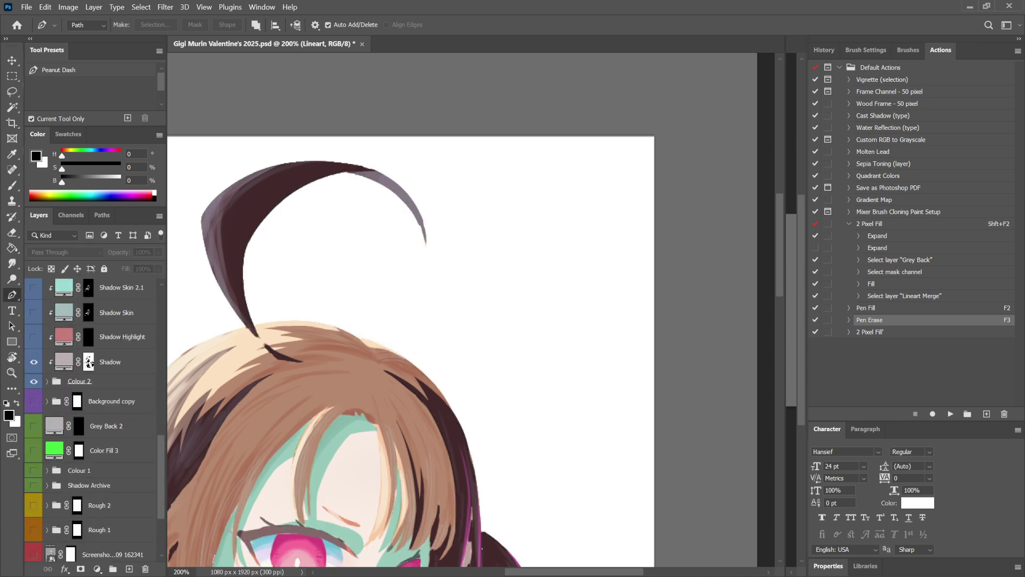
pyautogui.click(33, 382)
pyautogui.scroll(15, 90, 417)
pyautogui.scroll(-5, 90, 417)
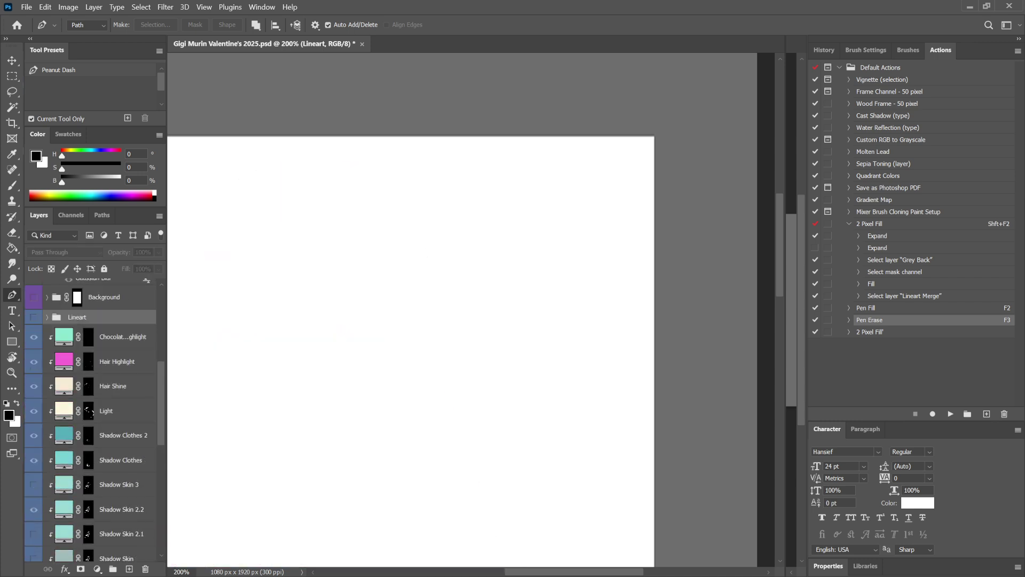
pyautogui.click(33, 317)
pyautogui.scroll(-8, 89, 374)
pyautogui.click(33, 455)
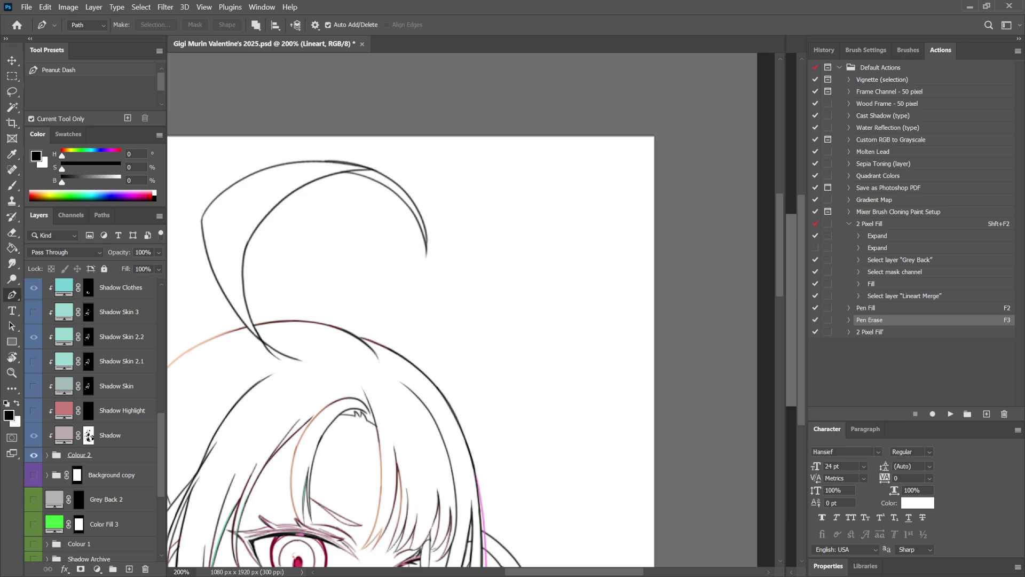
pyautogui.moveTo(406, 385); pyautogui.dragTo(600, 226)
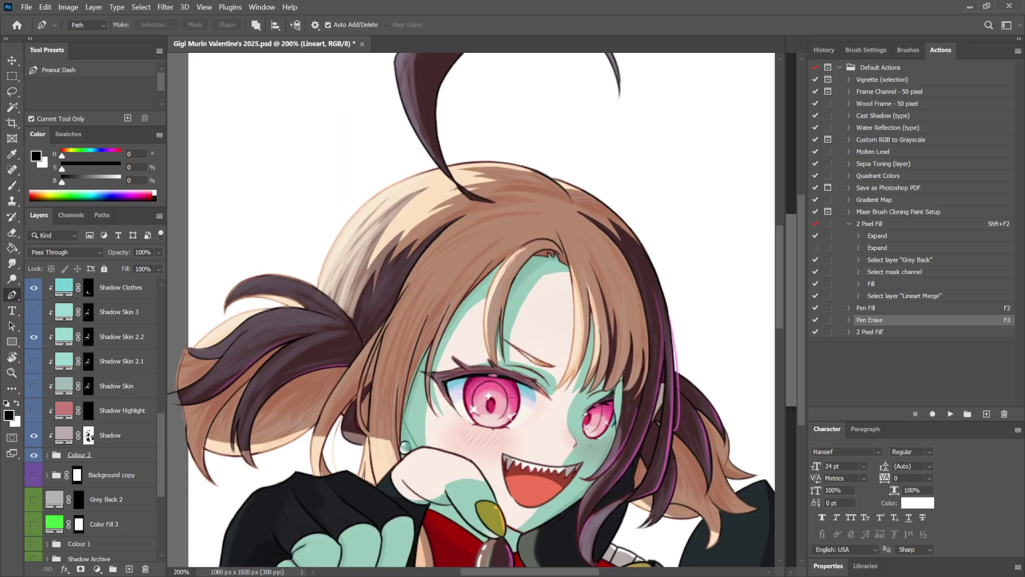
pyautogui.hotkey('ctrl', '-')
pyautogui.moveTo(502, 363); pyautogui.dragTo(467, 274)
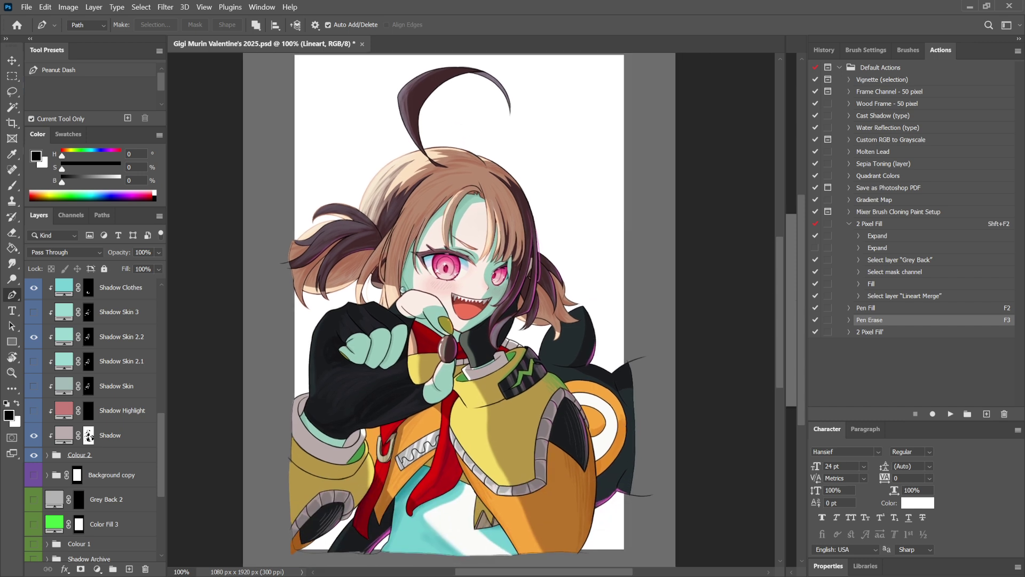
pyautogui.scroll(5, 90, 428)
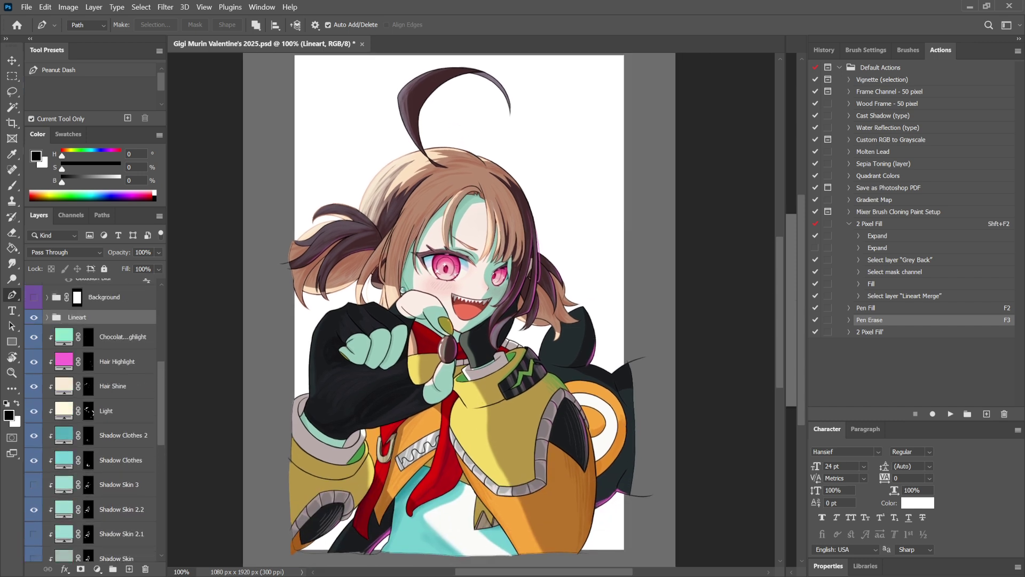
# Duplicate the Lineart and Colour 2 groups with all the shading layers between them, and merge the copies into one layer.
pyautogui.scroll(-3, 91, 416)
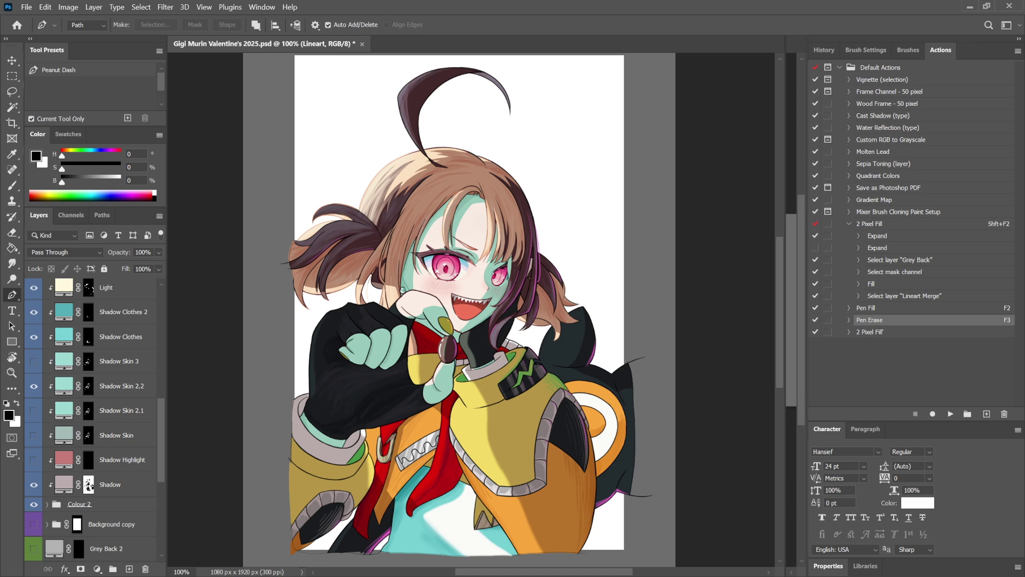
pyautogui.keyDown('shift'); pyautogui.click(107, 504); pyautogui.keyUp('shift')
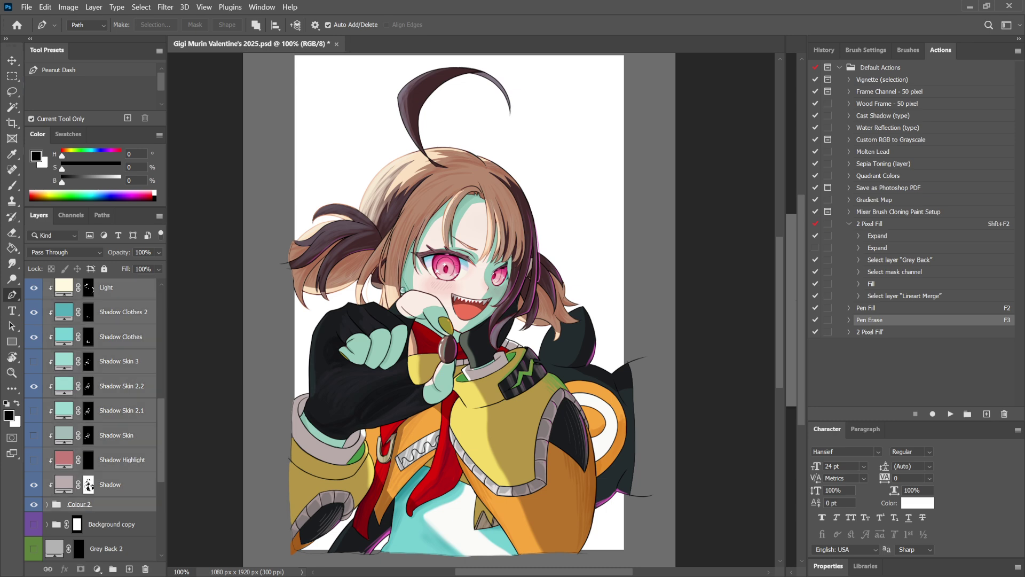
pyautogui.moveTo(107, 505); pyautogui.dragTo(130, 568)
pyautogui.scroll(1, 91, 416)
pyautogui.scroll(-3, 90, 417)
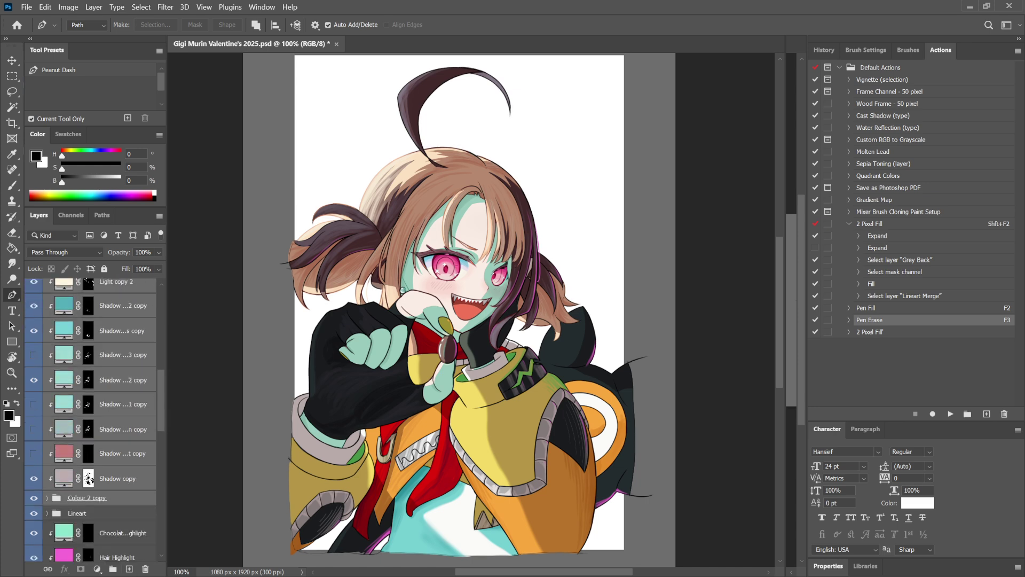
pyautogui.scroll(4, 91, 420)
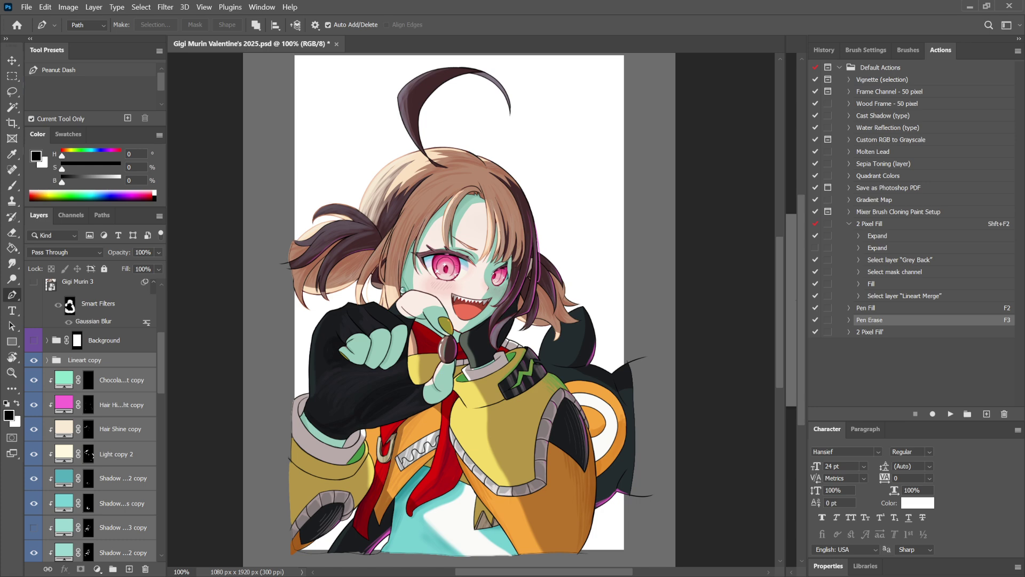
pyautogui.hotkey('ctrl', 'e')
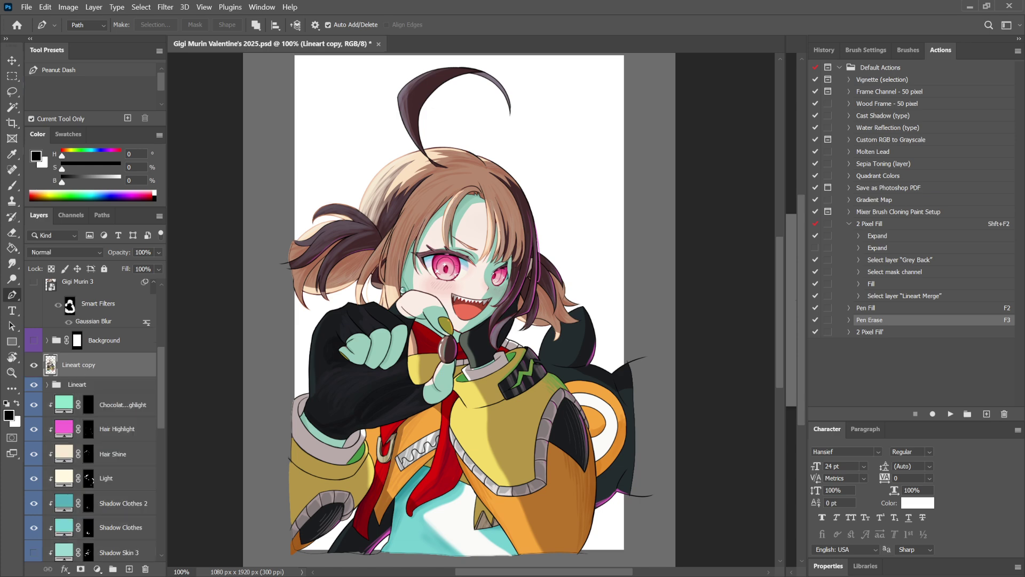
# Hide the original Lineart and Colour 2 groups, then toggle the merged Lineart copy layer off and back on.
pyautogui.click(33, 384)
pyautogui.scroll(-4, 91, 419)
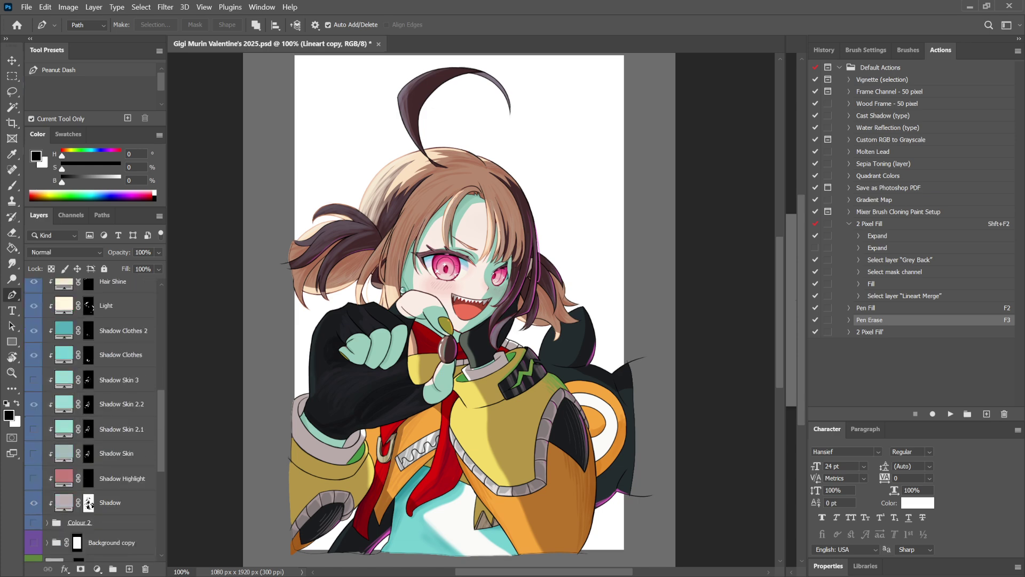
pyautogui.scroll(5, 34, 522)
pyautogui.click(34, 339)
pyautogui.click(33, 339)
pyautogui.click(33, 339)
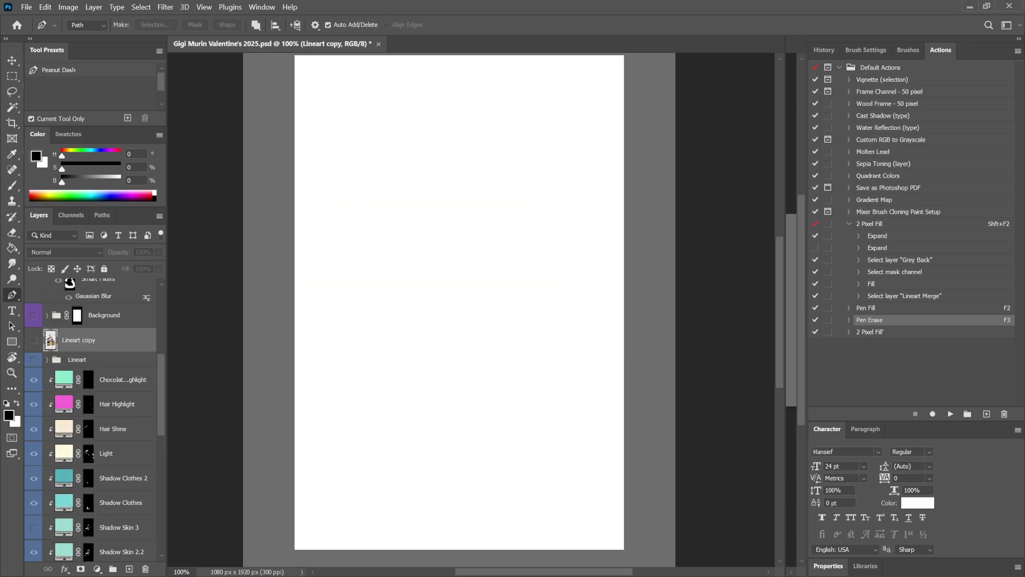
pyautogui.click(34, 340)
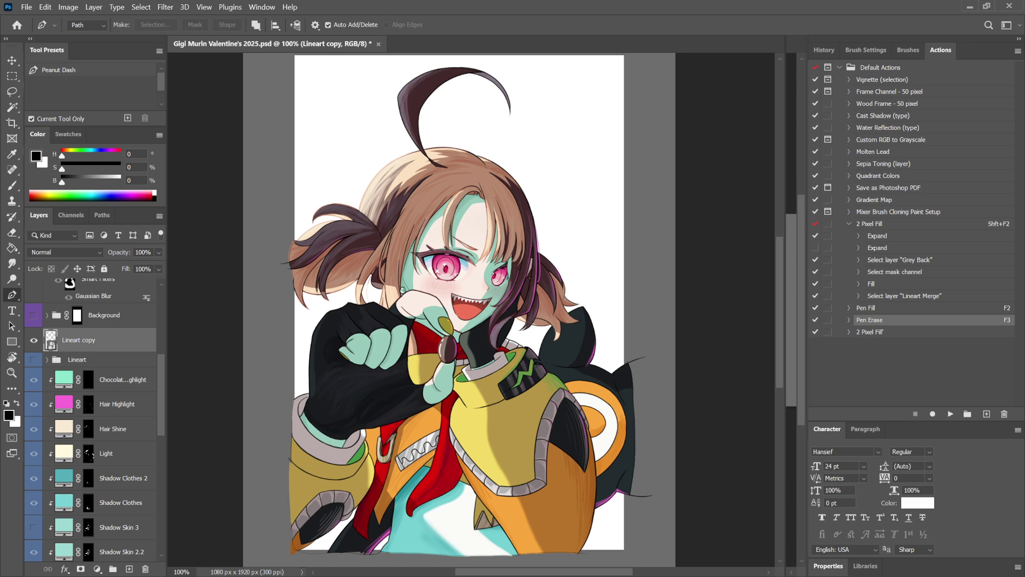
# Apply Gaussian Blur to the Lineart copy layer as a smart filter and select its filter mask.
pyautogui.hotkey('ctrl', ',')
pyautogui.hotkey('ctrl', ',')
pyautogui.press('space')
pyautogui.moveTo(459, 310); pyautogui.dragTo(432, 317)
pyautogui.click(70, 364)
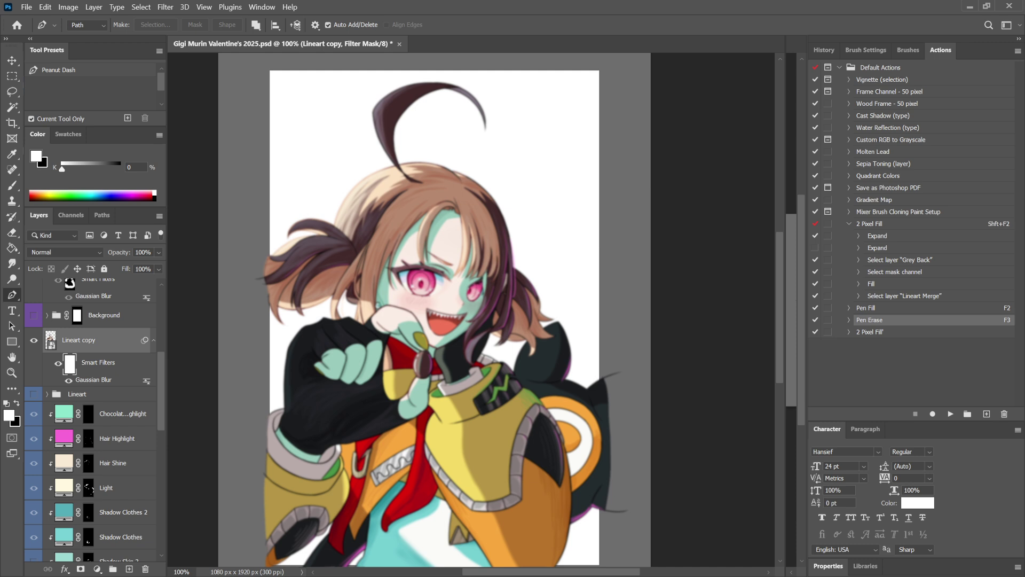
# Lasso a rough circle around the face and clear it from the filter mask to remove the blur there, then deselect.
pyautogui.press('l')
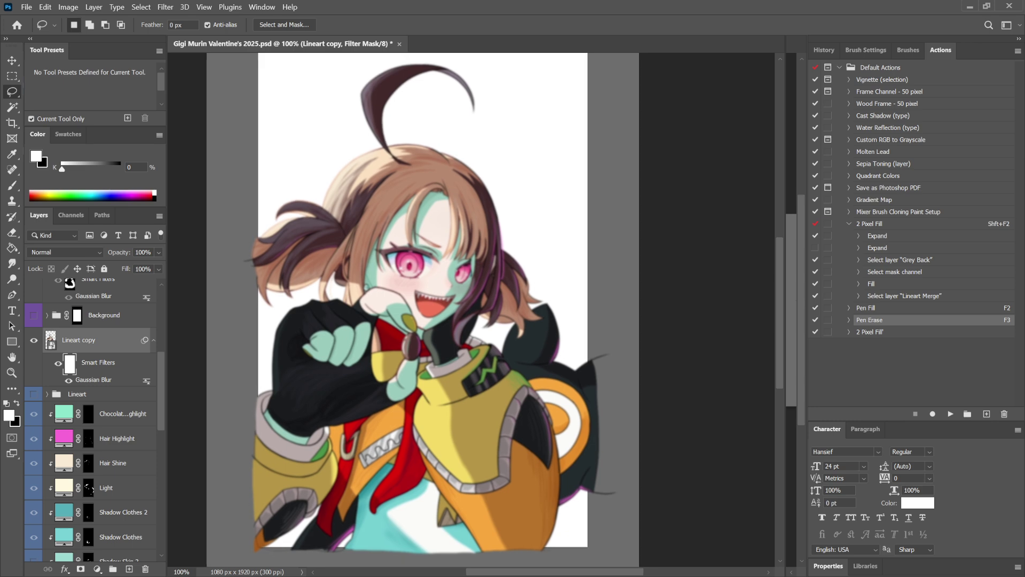
pyautogui.moveTo(432, 141)
pyautogui.mouseDown()
pyautogui.moveTo(328, 180)
pyautogui.moveTo(377, 358)
pyautogui.moveTo(508, 262)
pyautogui.moveTo(430, 142)
pyautogui.mouseUp()
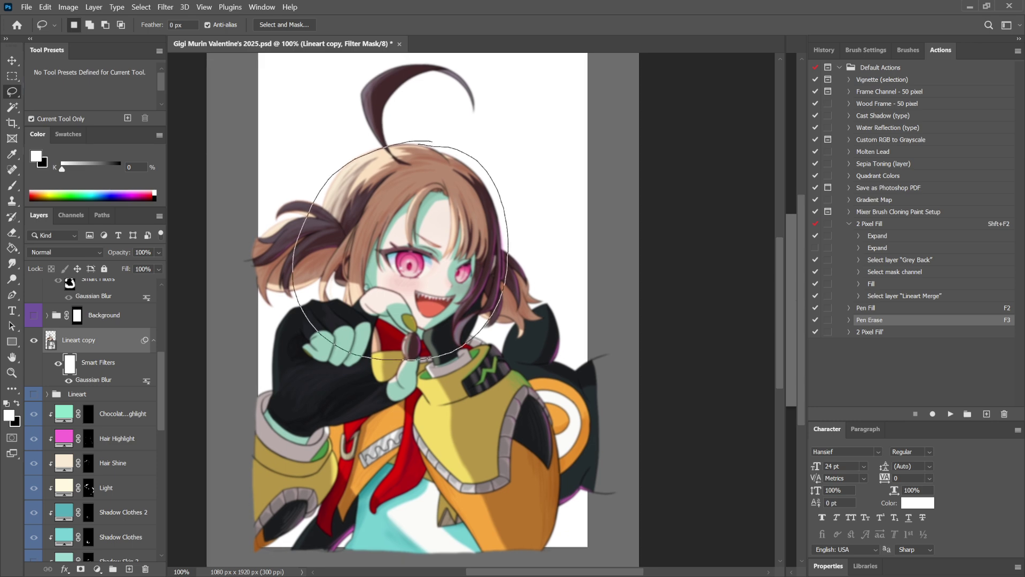
pyautogui.press('Delete')
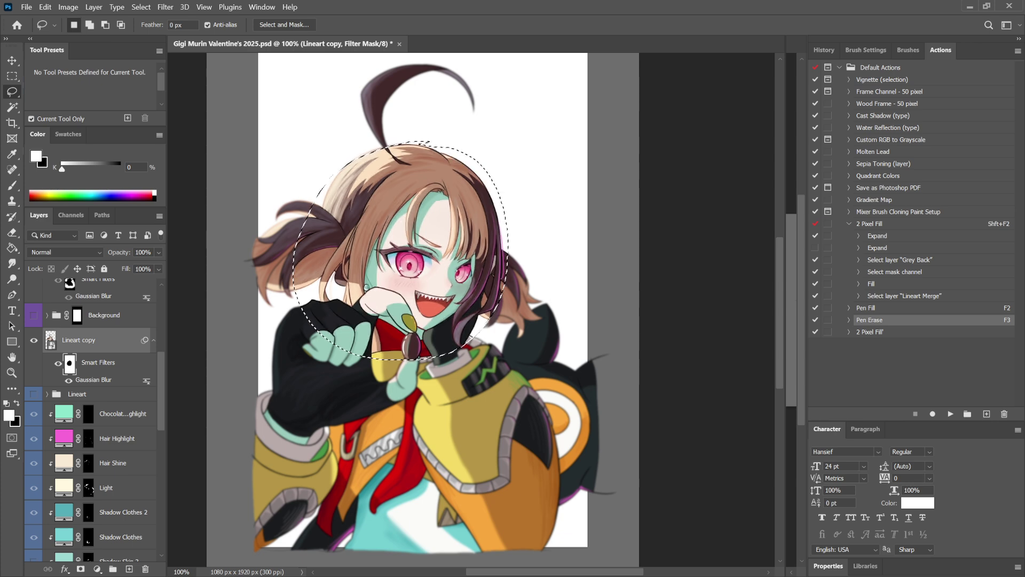
pyautogui.hotkey('ctrl', 'd')
# Erase the blur over the fist and the fingers holding the chocolate on the filter mask with a soft 100 px Eraser.
pyautogui.moveTo(422, 299); pyautogui.dragTo(550, 284)
pyautogui.hotkey('ctrl', '+')
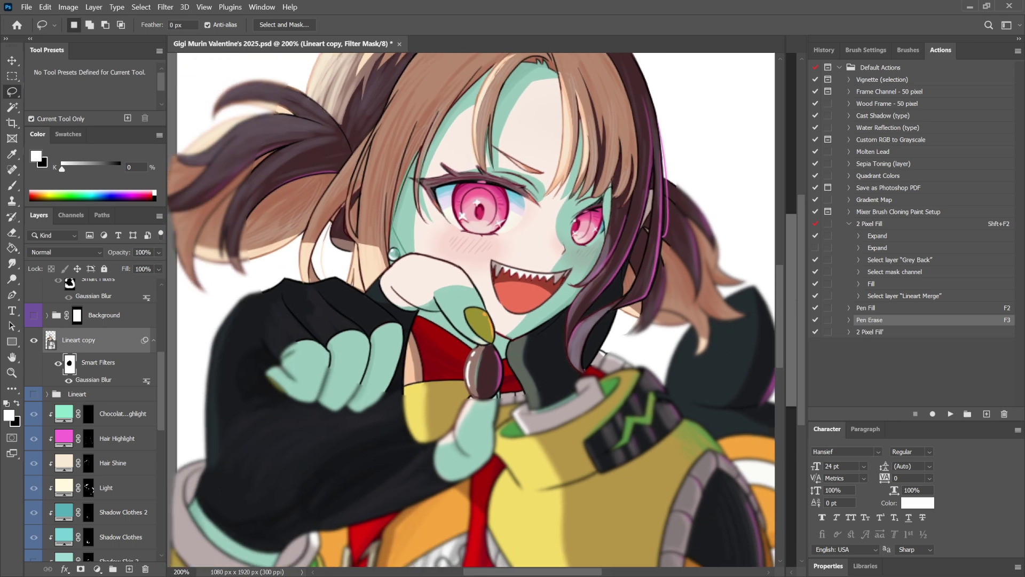
pyautogui.moveTo(317, 350)
pyautogui.mouseDown()
pyautogui.moveTo(324, 380)
pyautogui.moveTo(440, 391)
pyautogui.mouseUp()
pyautogui.press('F3')
pyautogui.hotkey('ctrl', '-')
pyautogui.hotkey('ctrl', '-')
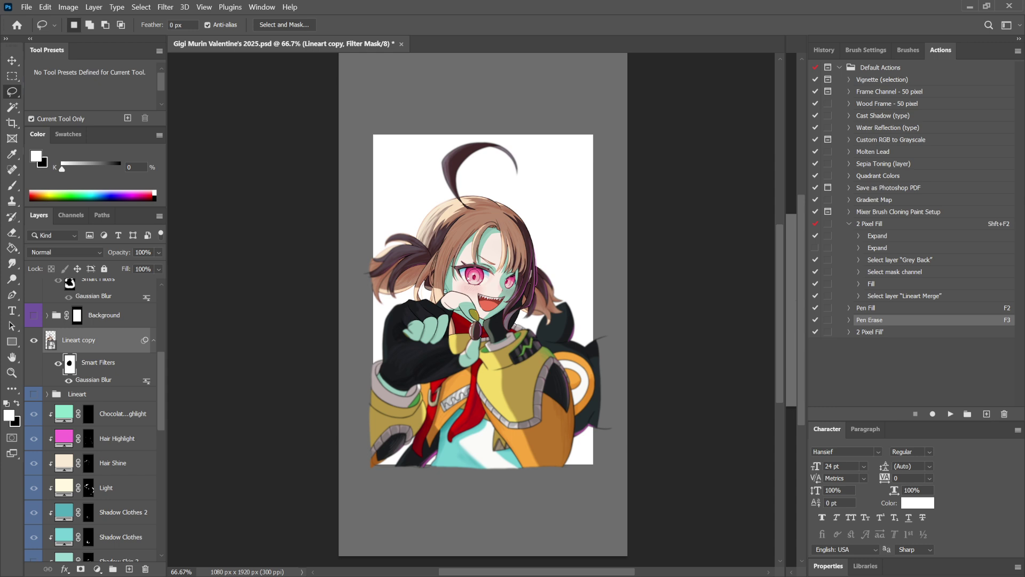
pyautogui.press('b')
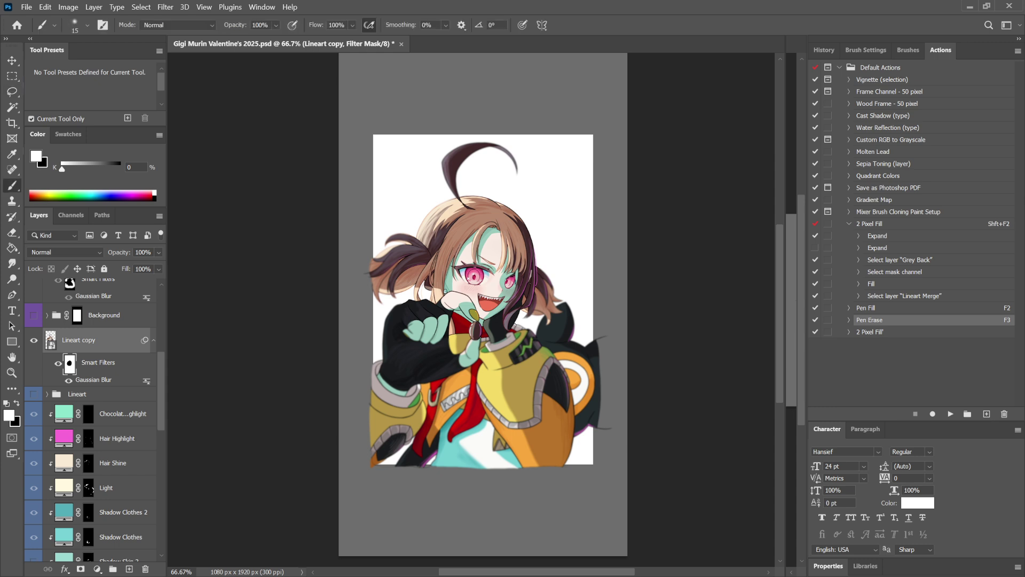
pyautogui.press(']')
pyautogui.press(']')
pyautogui.press(']')
pyautogui.press(']')
pyautogui.press(']')
pyautogui.press(']')
pyautogui.press('e')
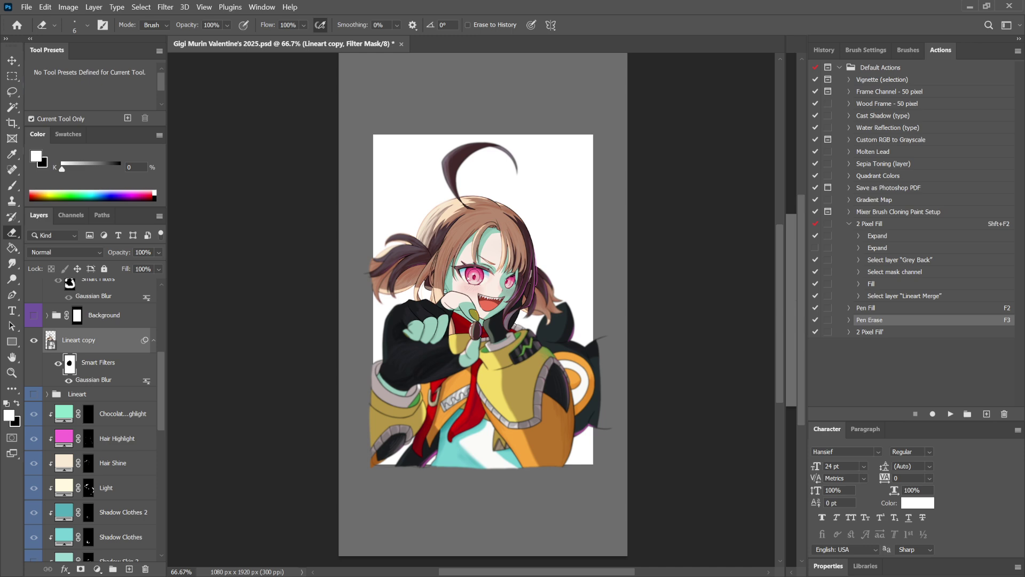
pyautogui.press(']')
pyautogui.press(']')
pyautogui.press(']')
pyautogui.press(']')
pyautogui.press(']')
pyautogui.press(']')
pyautogui.press(']')
pyautogui.press(']')
pyautogui.press(']')
pyautogui.press(']')
pyautogui.press(']')
pyautogui.press(']')
pyautogui.press(']')
pyautogui.press(']')
pyautogui.press(']')
pyautogui.press(']')
pyautogui.press(']')
pyautogui.hotkey('ctrl', '+')
pyautogui.hotkey('ctrl', '+')
pyautogui.hotkey('ctrl', '+')
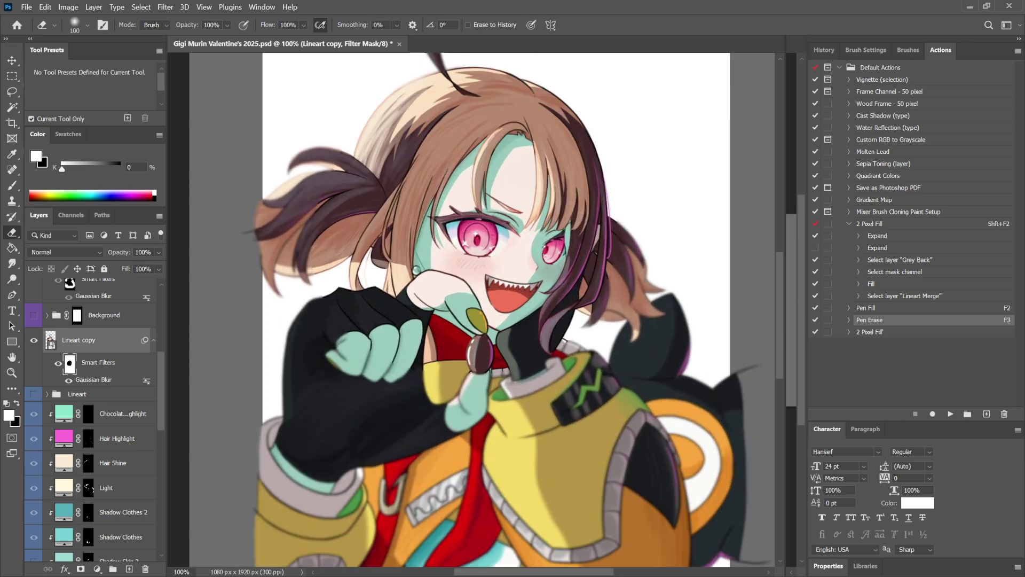
pyautogui.moveTo(471, 309); pyautogui.dragTo(565, 218)
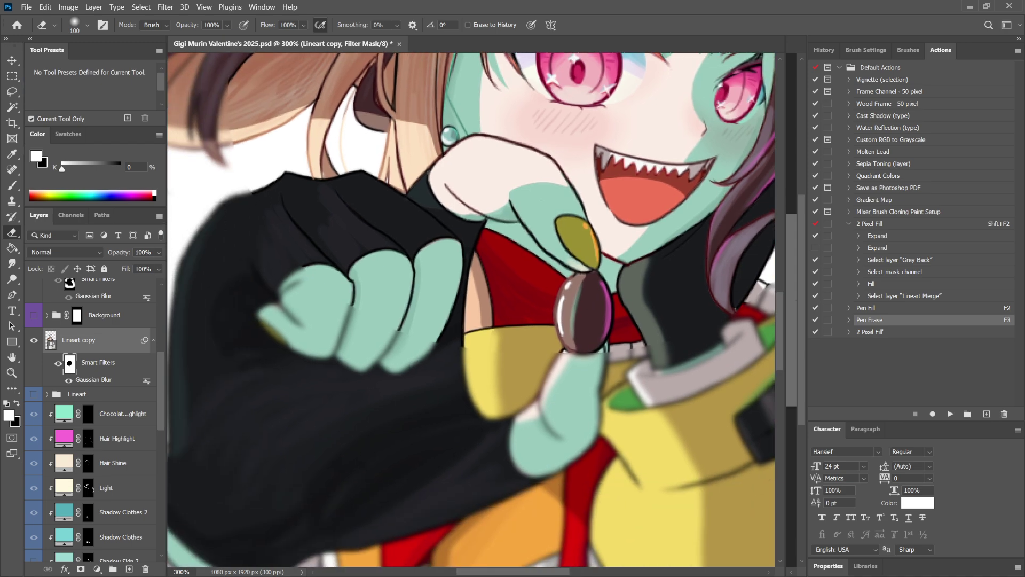
pyautogui.moveTo(235, 230)
pyautogui.mouseDown()
pyautogui.moveTo(374, 315)
pyautogui.moveTo(593, 374)
pyautogui.mouseUp()
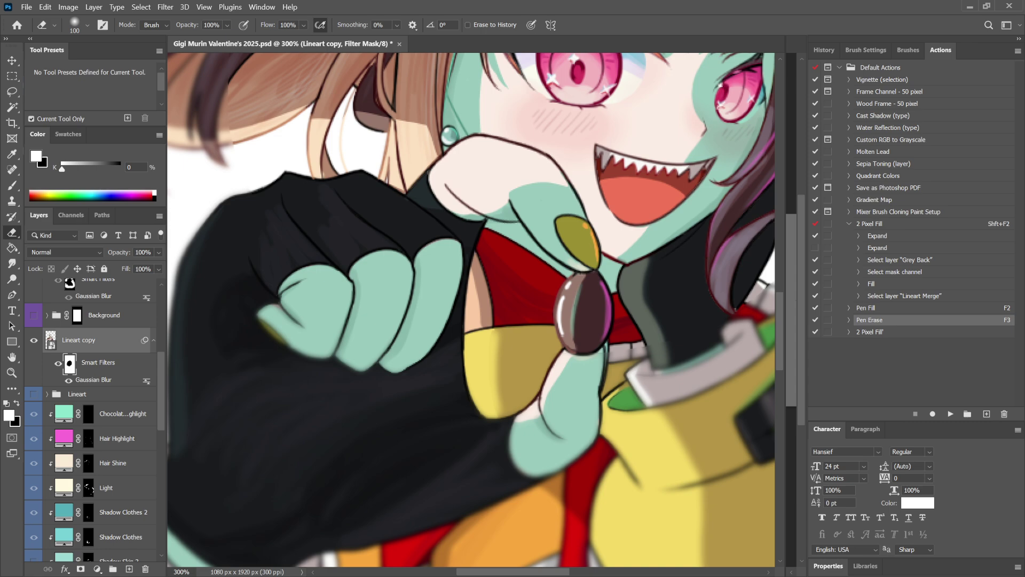
pyautogui.hotkey('ctrl', '-')
pyautogui.hotkey('ctrl', '-')
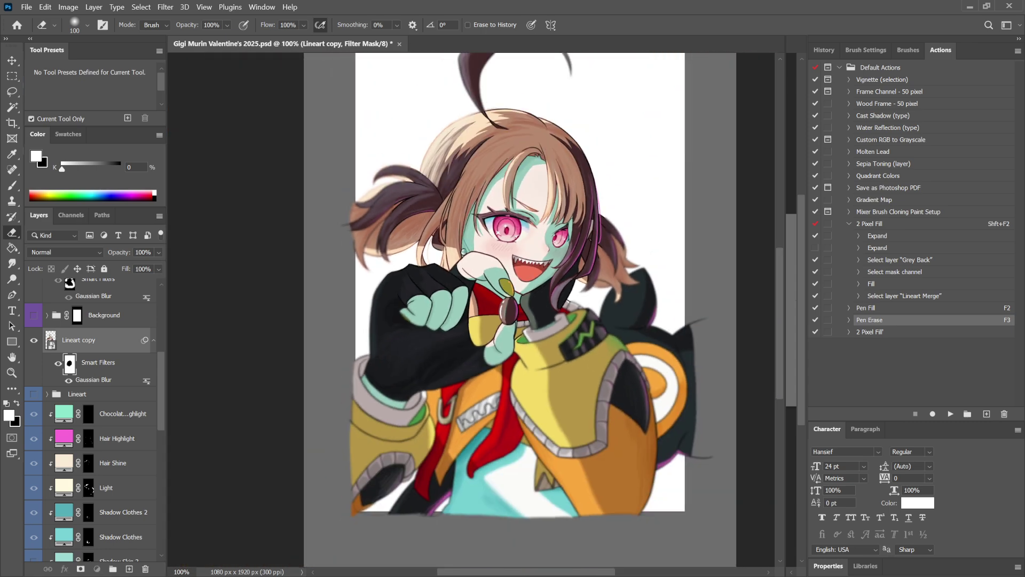
# Delete the blurred Lineart copy layer and look through the remaining layers.
pyautogui.click(51, 340)
pyautogui.click(145, 569)
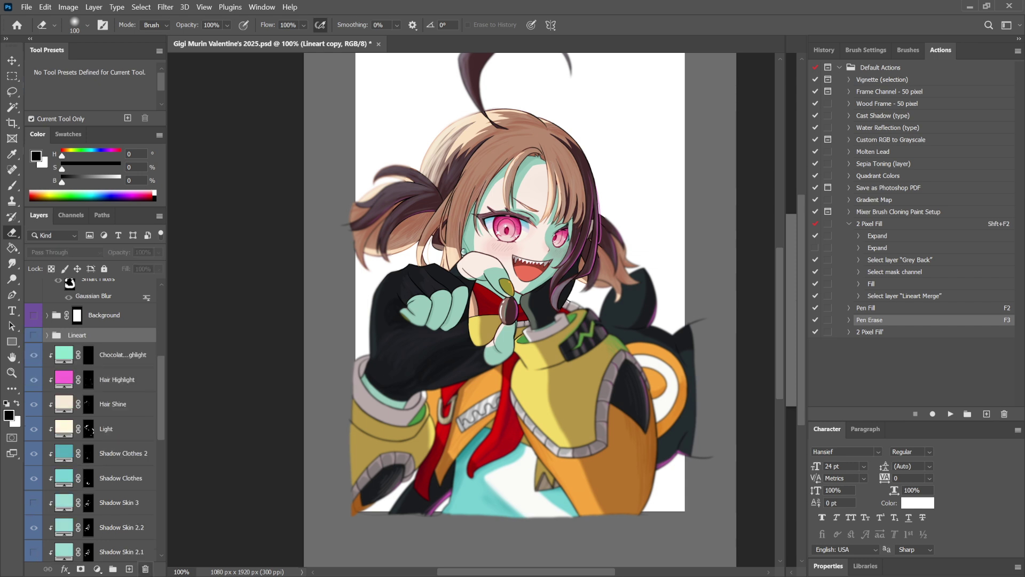
pyautogui.scroll(2, 91, 419)
pyautogui.scroll(-10, 91, 422)
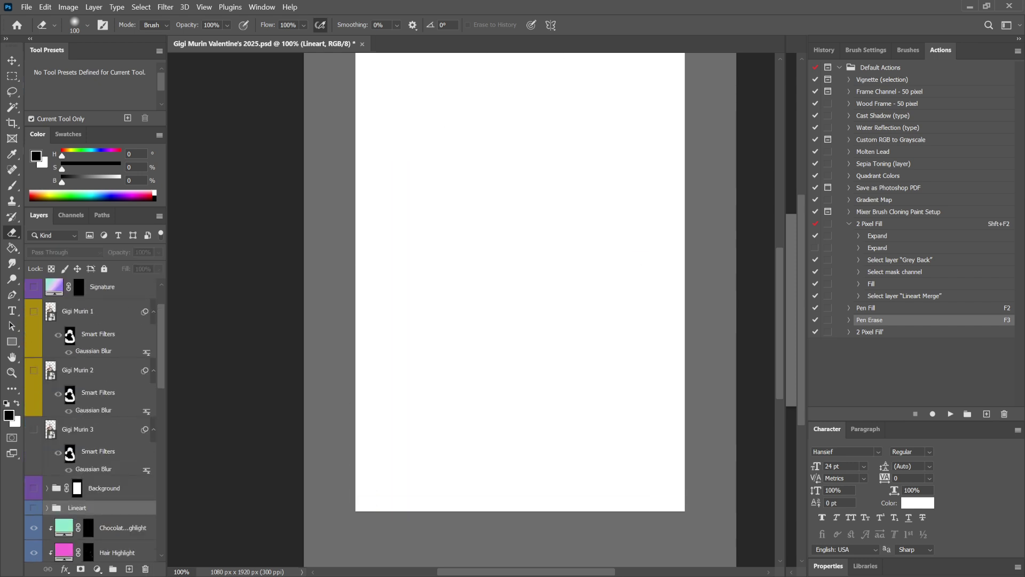
pyautogui.scroll(-7, 91, 422)
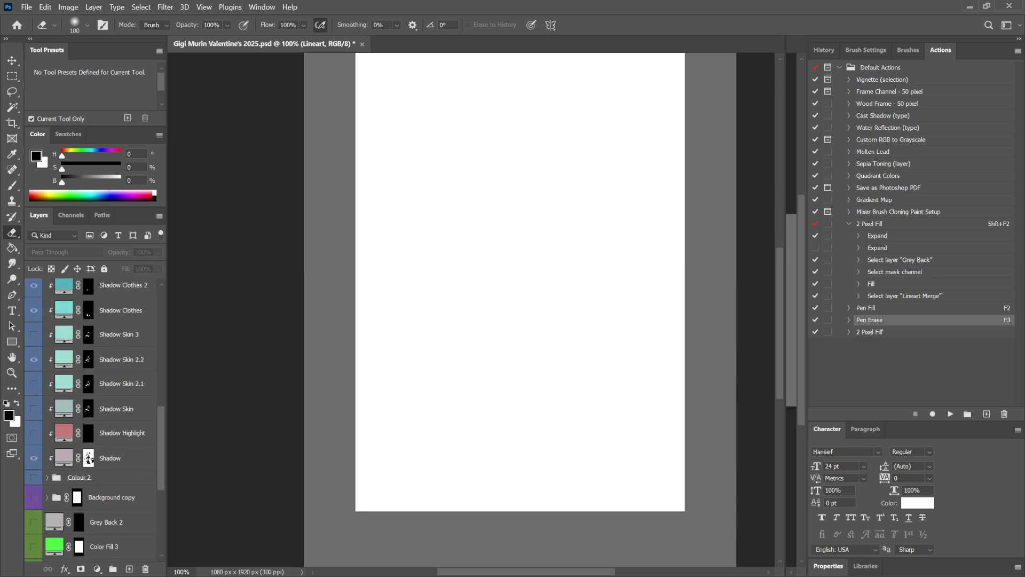
pyautogui.scroll(15, 89, 311)
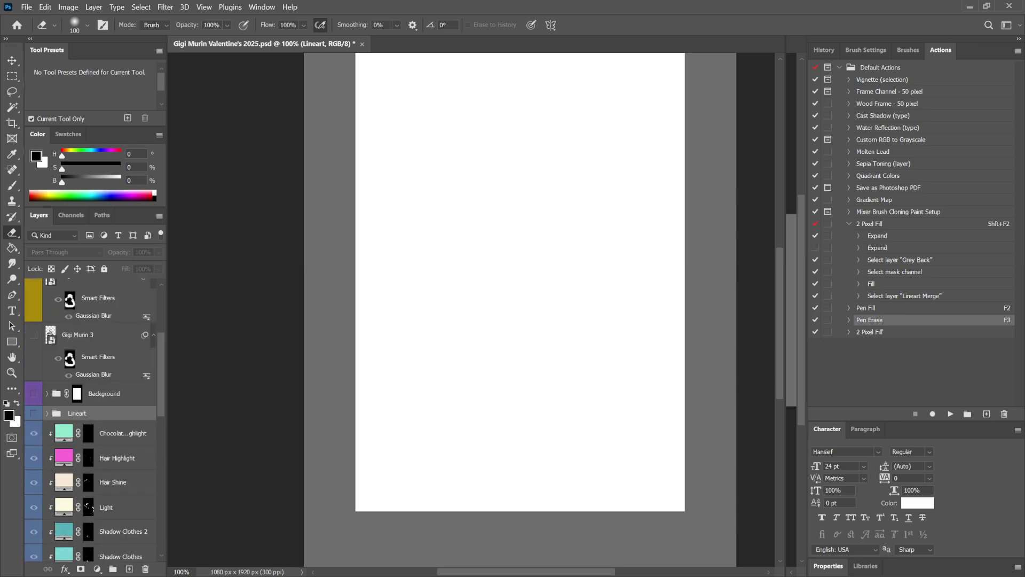
# Compare the Gigi Murin 2 and Gigi Murin 1 layers by switching between them, and leave only Gigi Murin 1 shown.
pyautogui.click(33, 399)
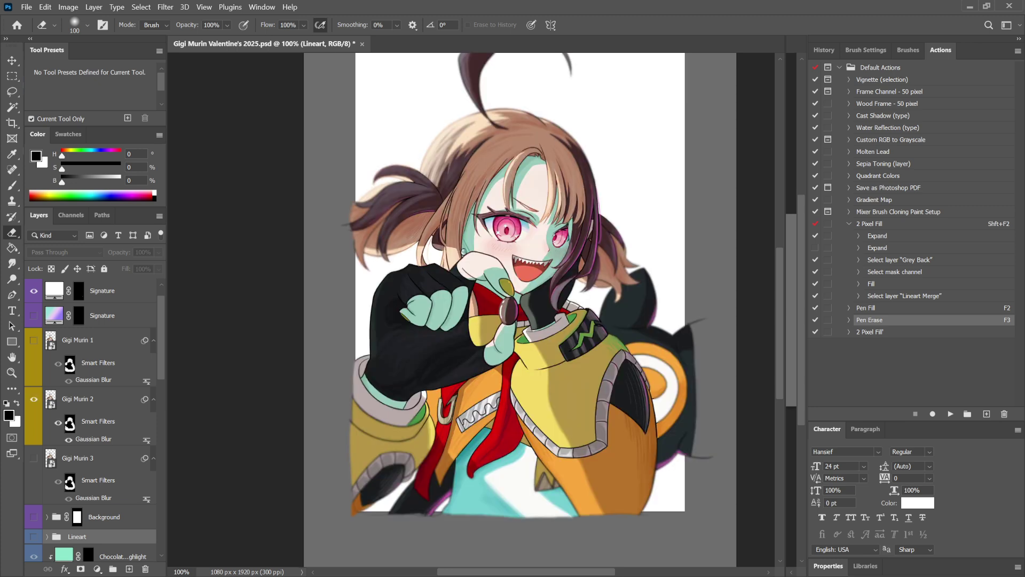
pyautogui.click(34, 399)
pyautogui.click(34, 340)
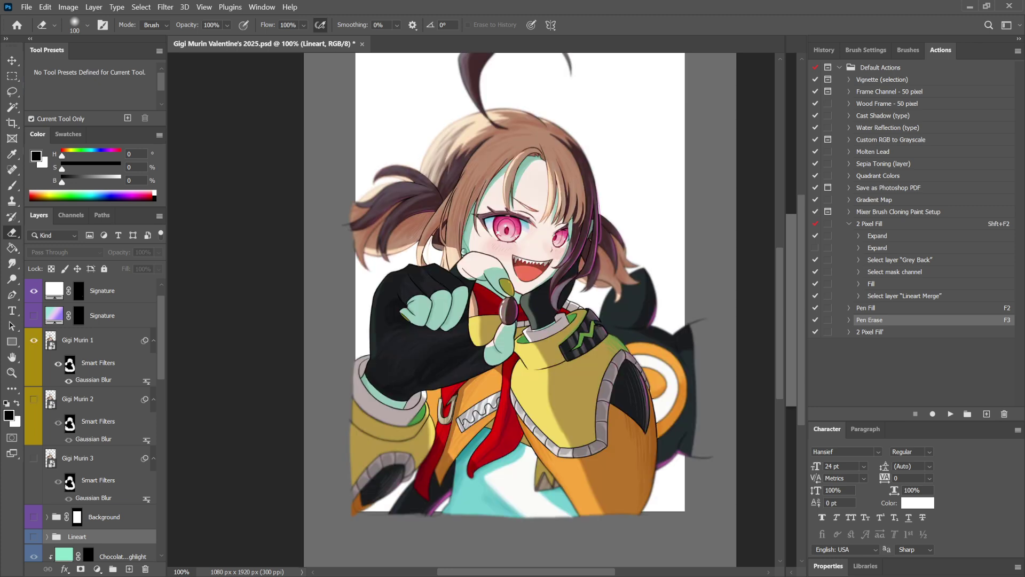
pyautogui.click(128, 568)
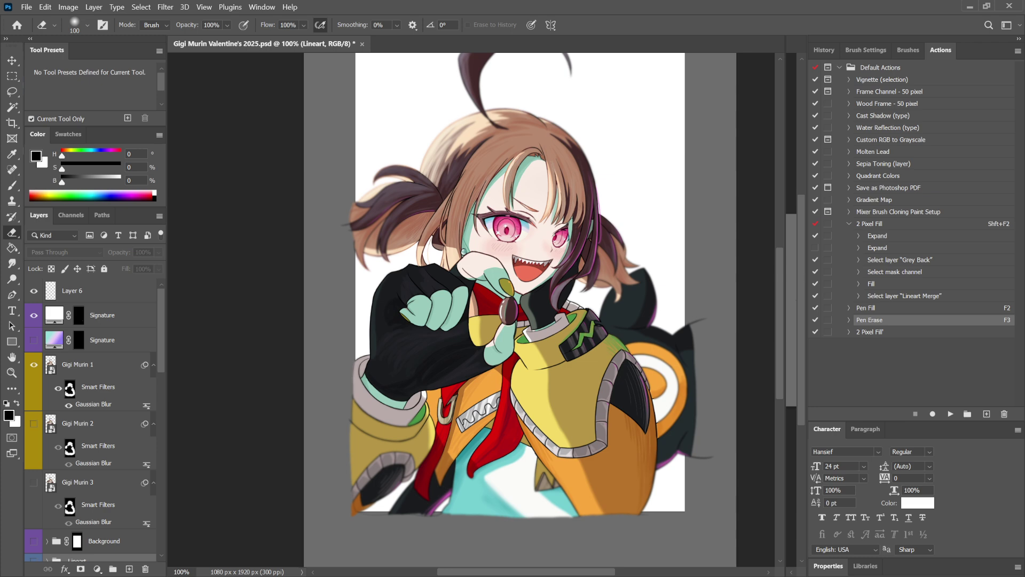
pyautogui.click(34, 364)
pyautogui.click(33, 423)
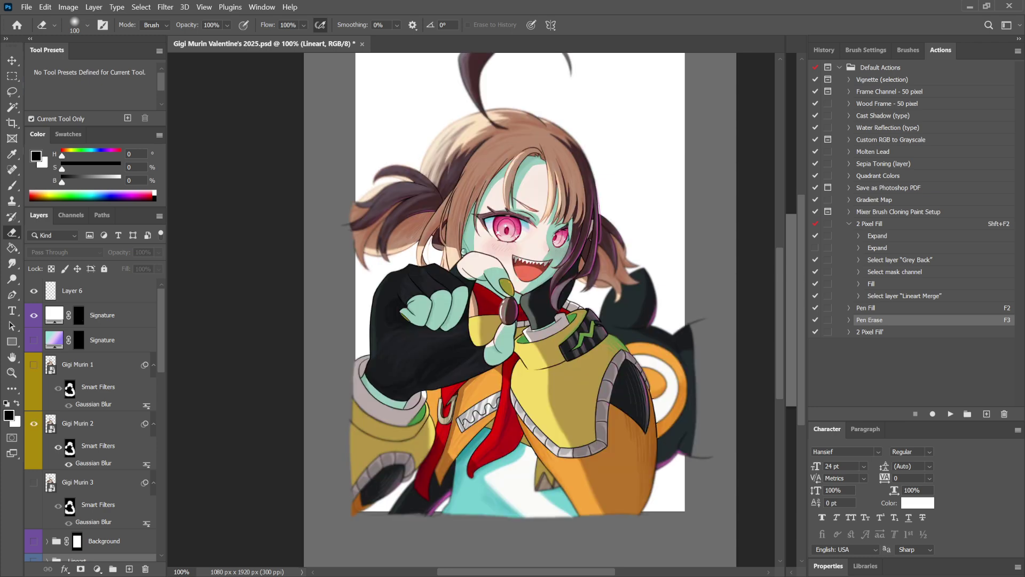
pyautogui.click(34, 423)
pyautogui.click(34, 364)
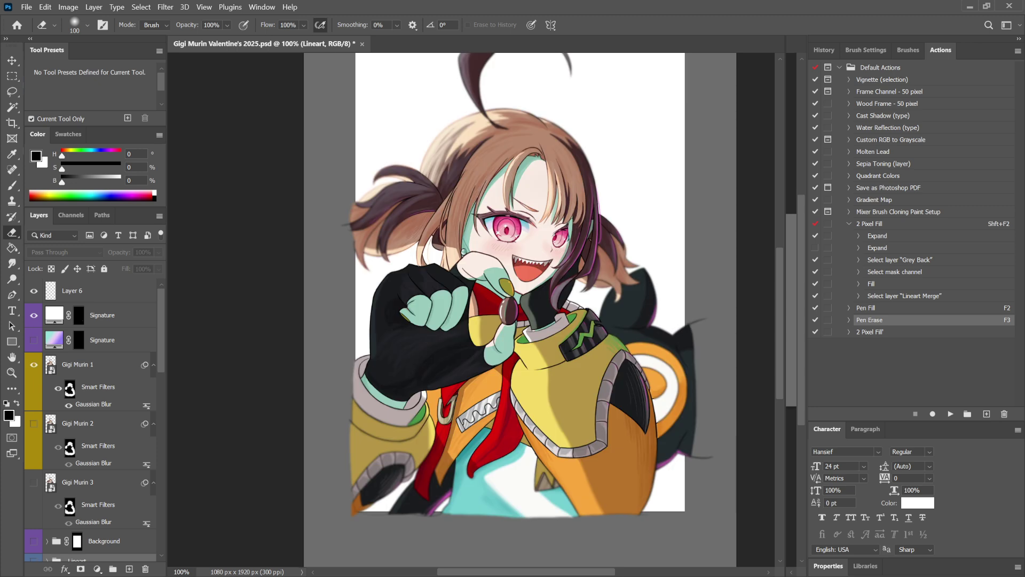
# Show the Background group above the Lineart group and expand it.
pyautogui.scroll(-5, 91, 364)
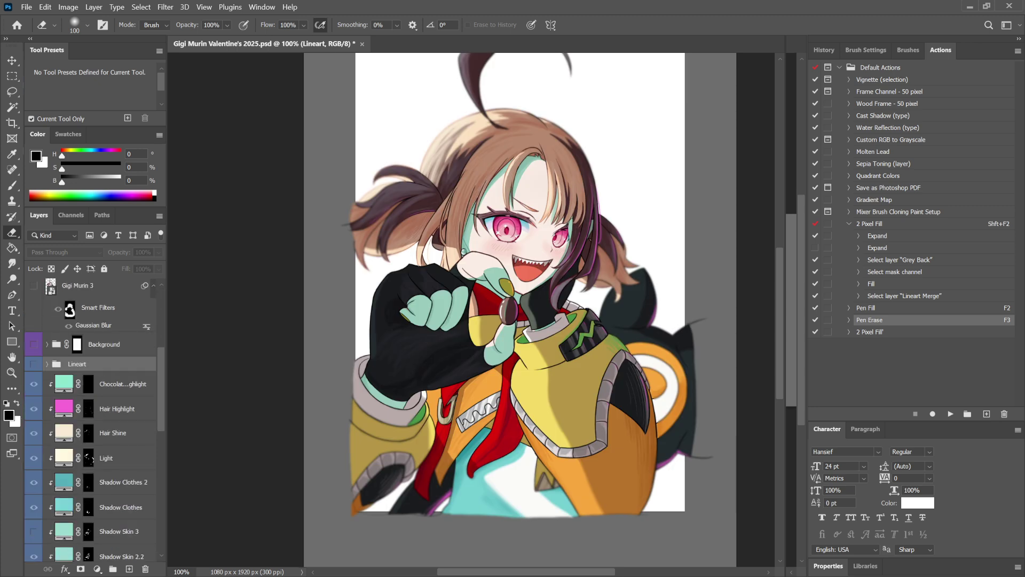
pyautogui.click(34, 344)
pyautogui.moveTo(520, 310); pyautogui.dragTo(402, 375)
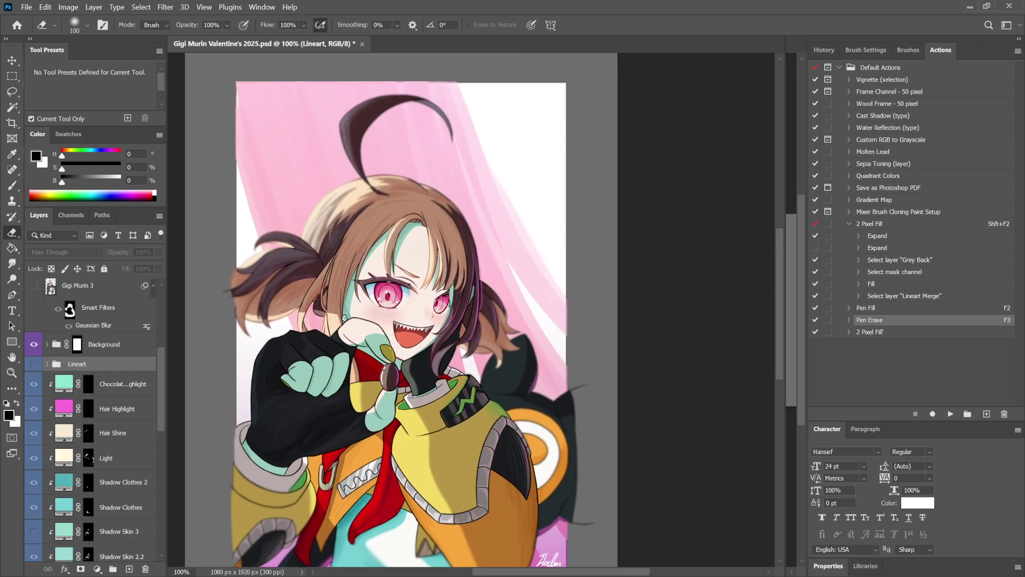
pyautogui.click(47, 344)
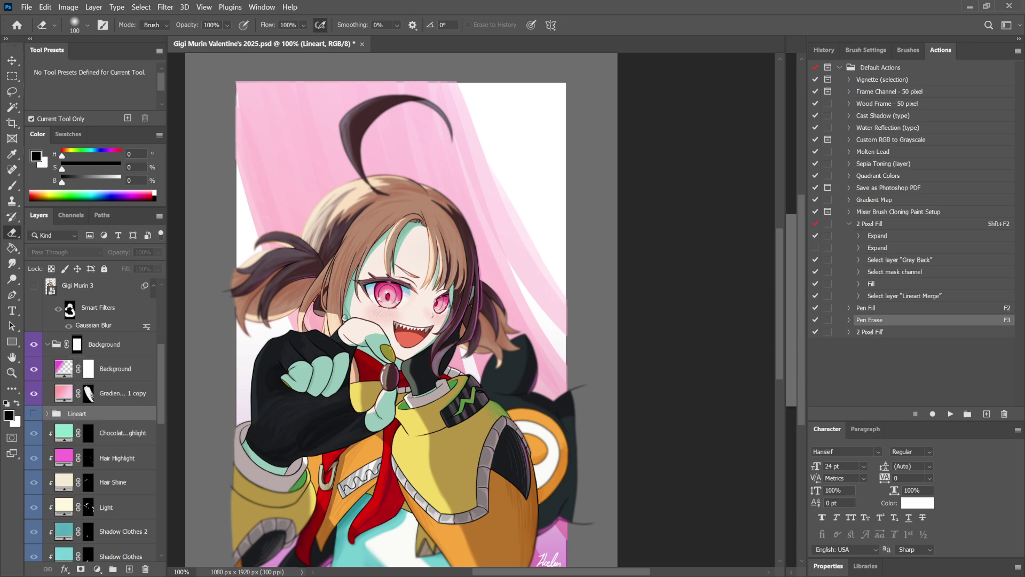
# Toggle the pink gradient layer and the Background fill layer off and back on to compare them, and collapse the group.
pyautogui.click(33, 393)
pyautogui.click(34, 393)
pyautogui.click(33, 393)
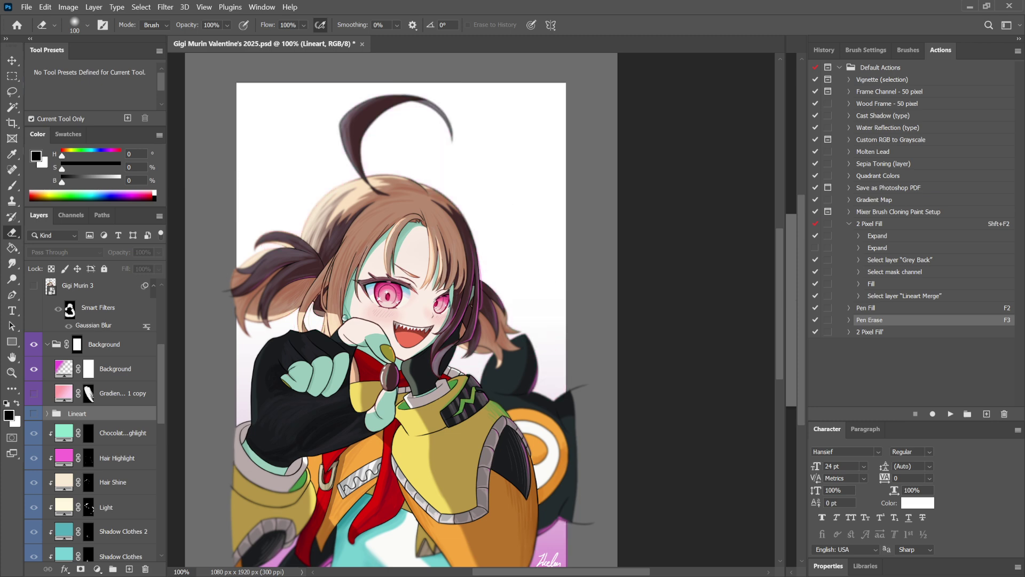
pyautogui.click(33, 393)
pyautogui.moveTo(471, 305); pyautogui.dragTo(499, 233)
pyautogui.click(33, 369)
pyautogui.click(34, 368)
pyautogui.scroll(4, 91, 421)
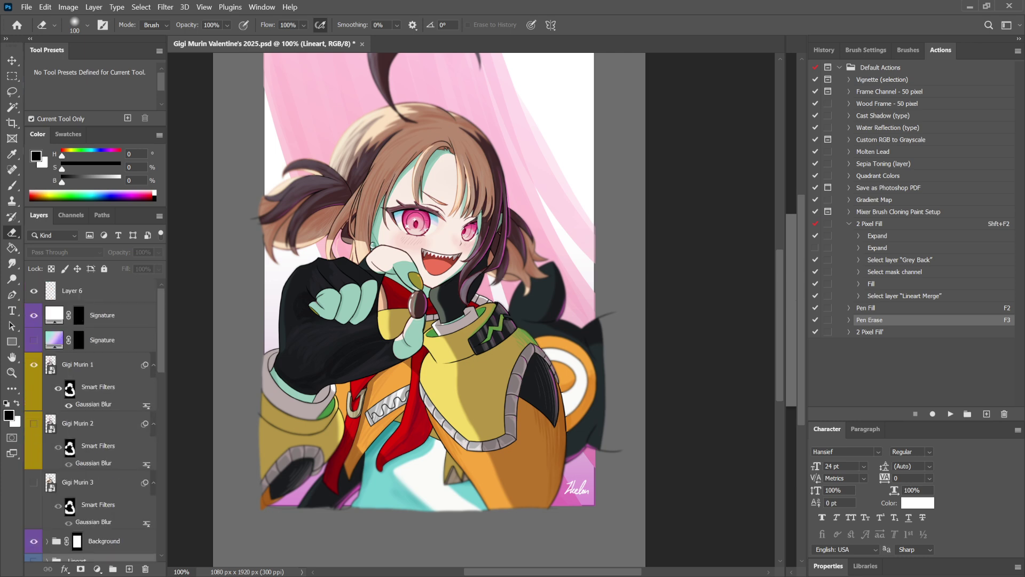
# Delete the empty Layer 6 above the Signature layers.
pyautogui.click(91, 291)
pyautogui.click(145, 569)
pyautogui.scroll(-7, 91, 422)
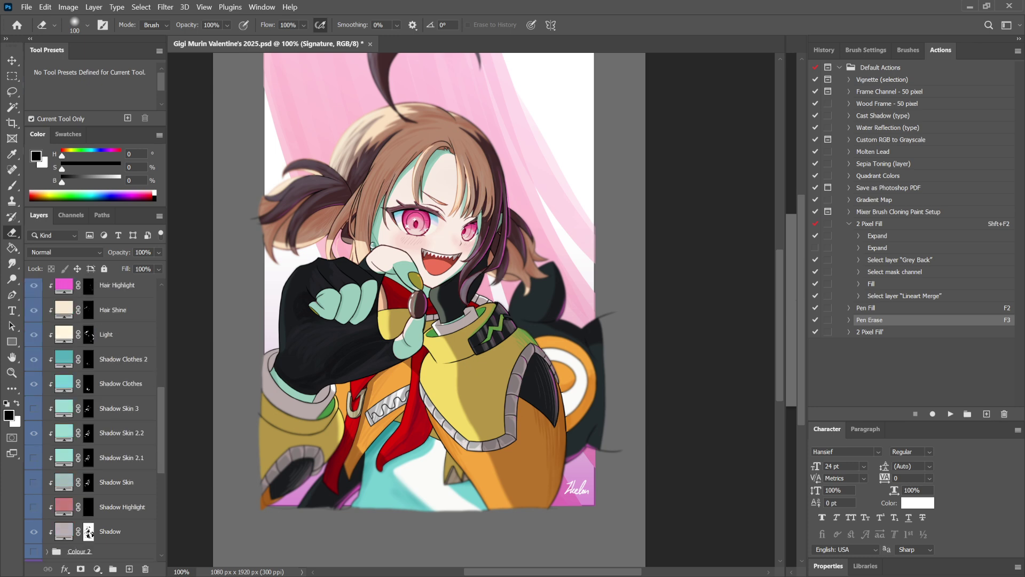
# Hide the Background group and the Gigi Murin 1 layer, and show the Rough 2 group in their place.
pyautogui.scroll(-5, 91, 416)
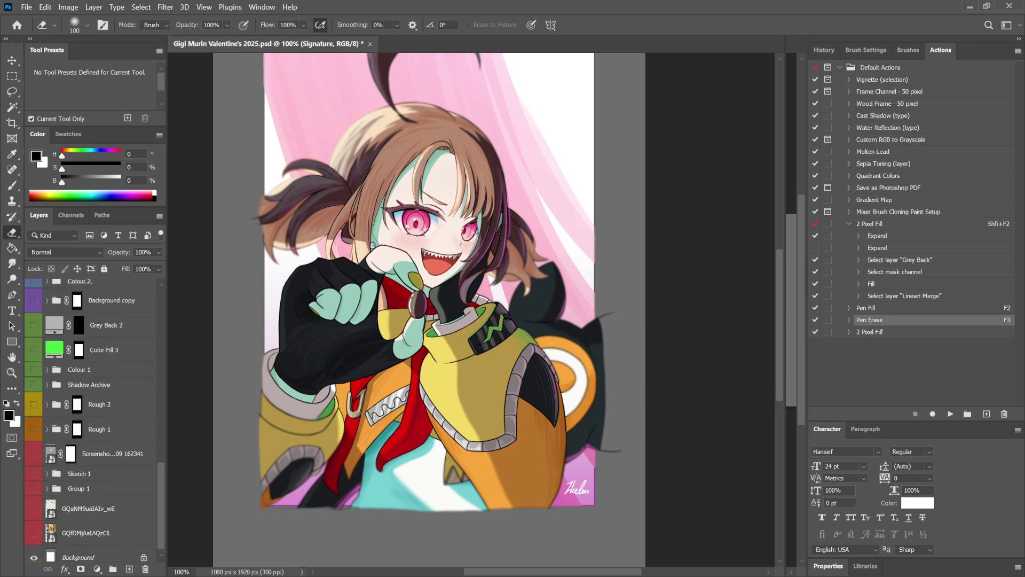
pyautogui.scroll(5, 91, 416)
pyautogui.click(34, 492)
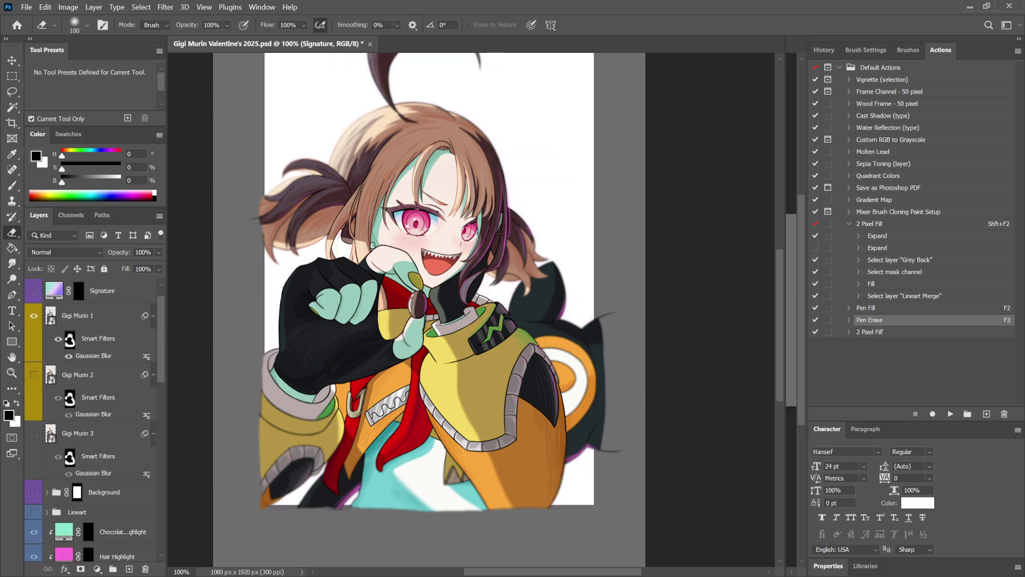
pyautogui.click(33, 316)
pyautogui.scroll(-8, 89, 374)
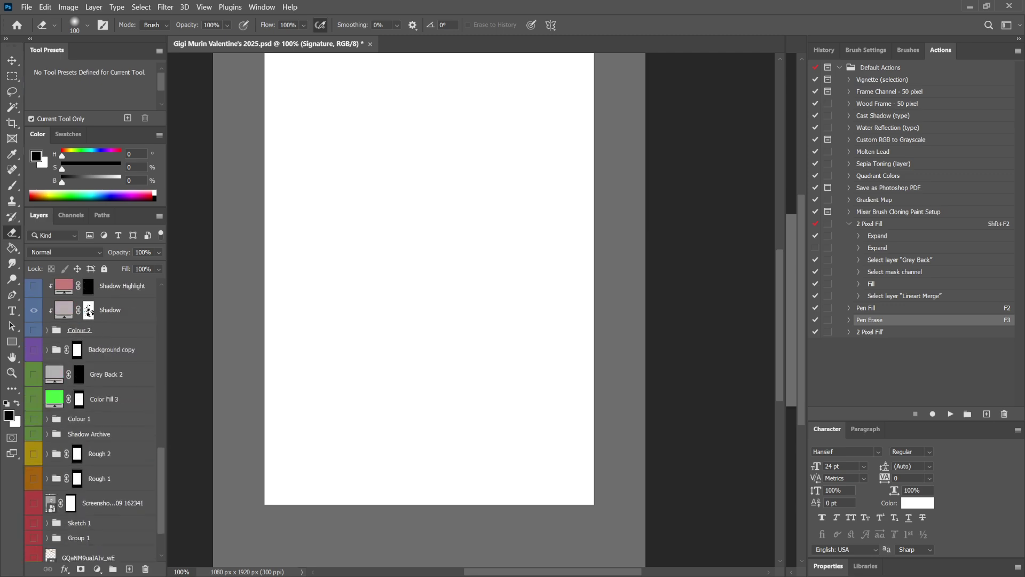
pyautogui.scroll(-1, 91, 416)
pyautogui.click(33, 429)
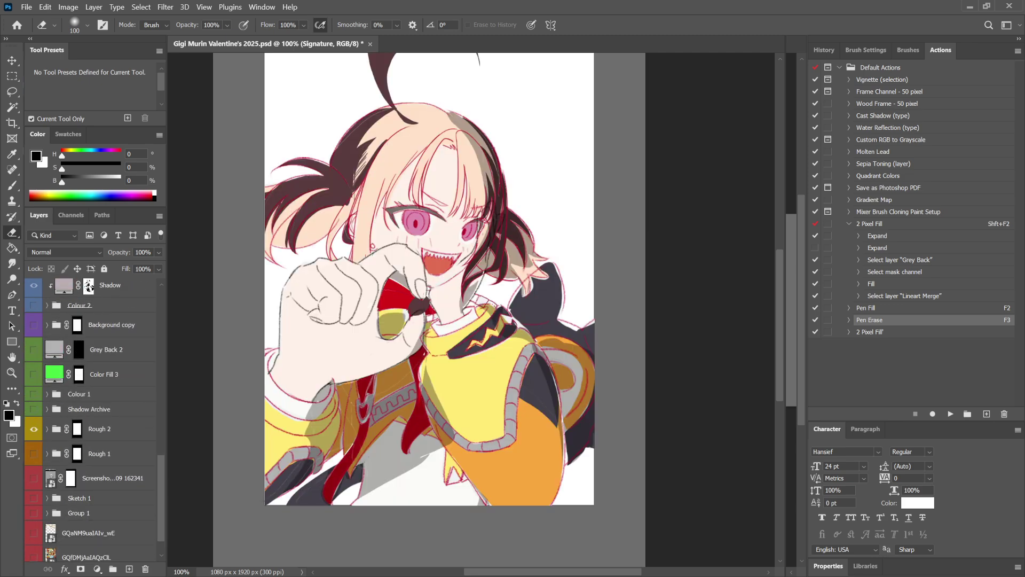
pyautogui.hotkey('ctrl', '-')
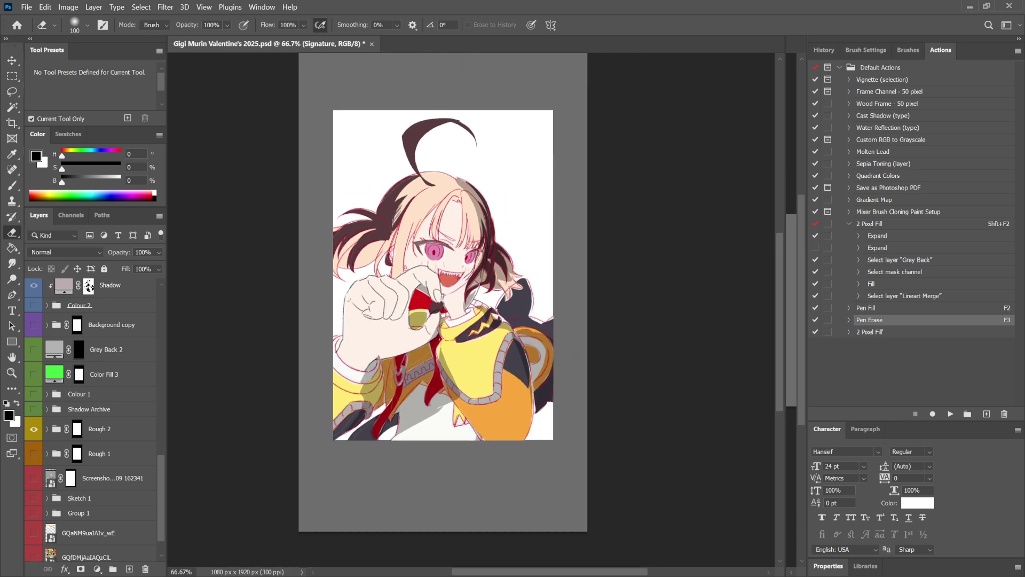
pyautogui.moveTo(454, 278); pyautogui.dragTo(436, 331)
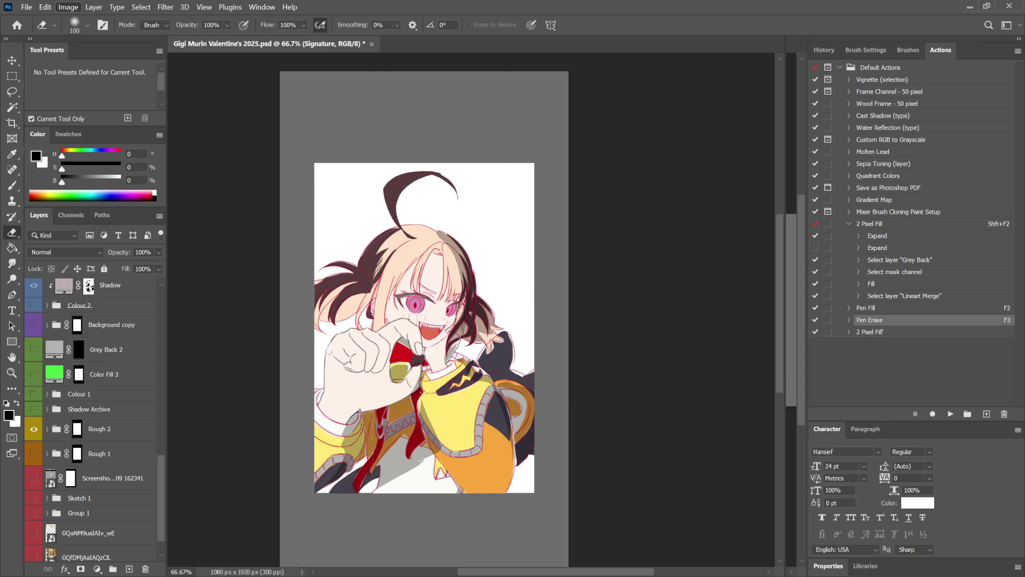
pyautogui.hotkey('ctrl', 'alt', 'i')
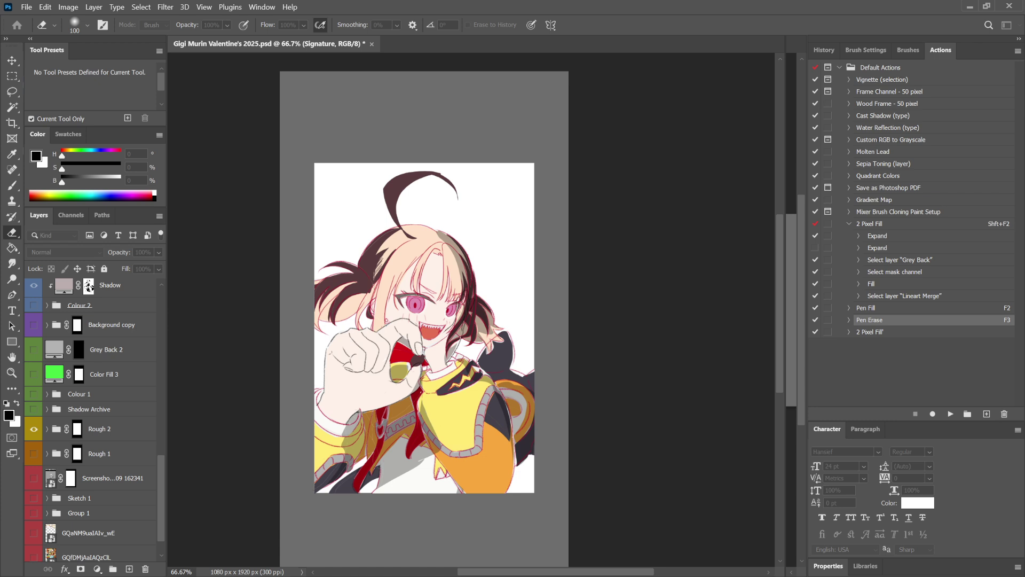
pyautogui.moveTo(424, 320); pyautogui.dragTo(402, 305)
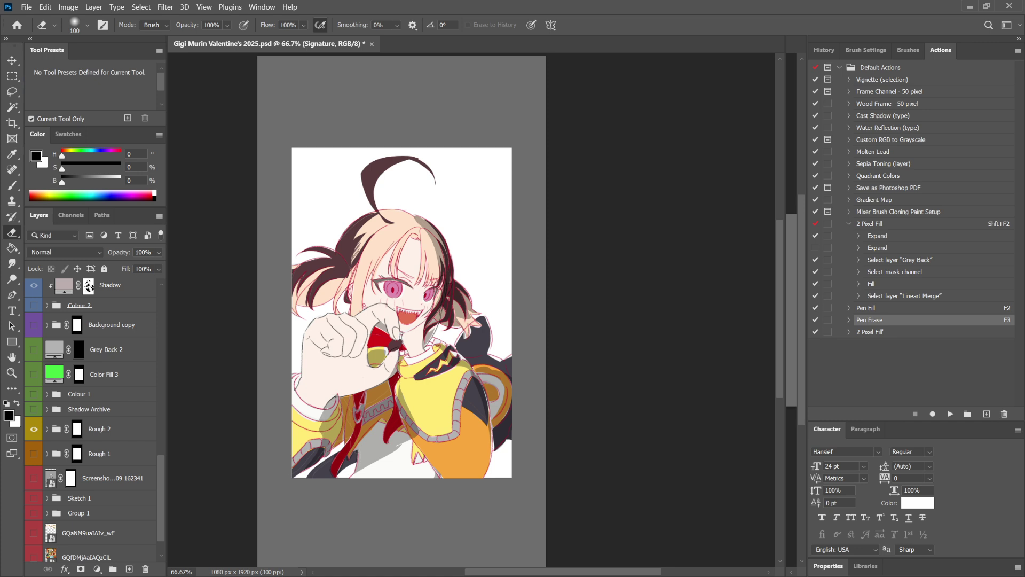
pyautogui.scroll(-2, 95, 420)
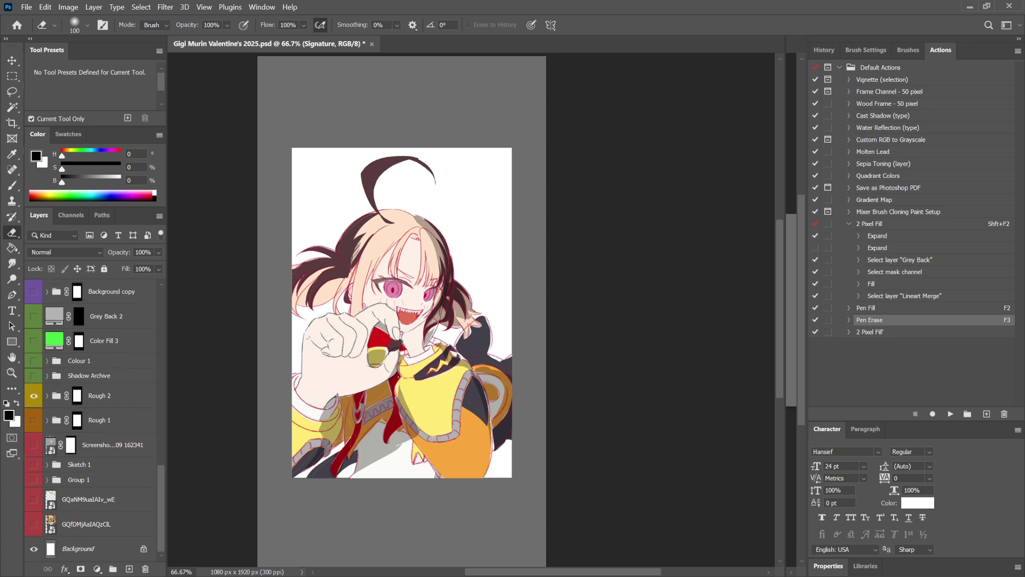
# Try clearing the whole mask of the Rough 2 group, undo that, and remove the mask from the group.
pyautogui.click(77, 395)
pyautogui.hotkey('ctrl', 'a')
pyautogui.press('Delete')
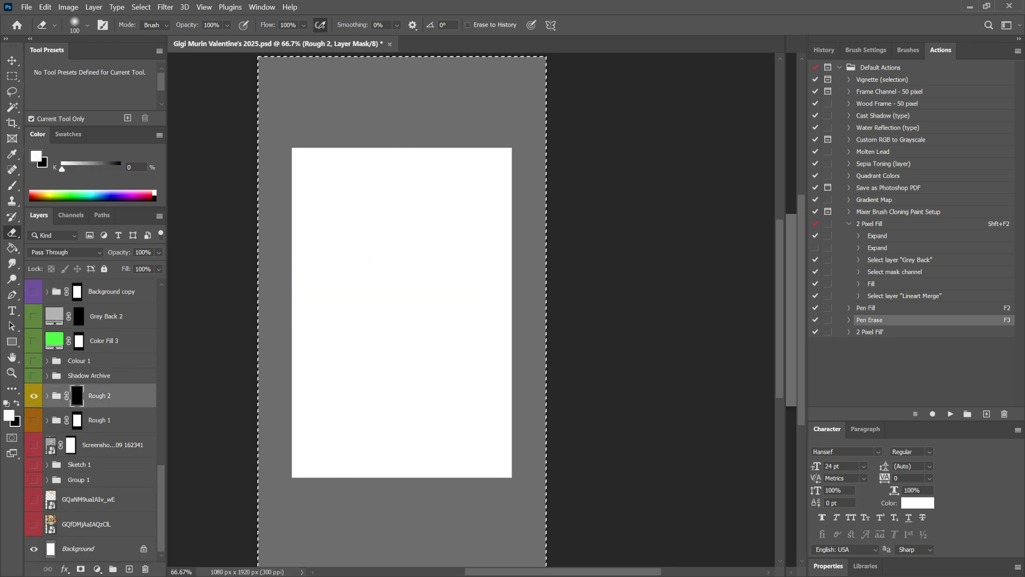
pyautogui.hotkey('ctrl', 'z')
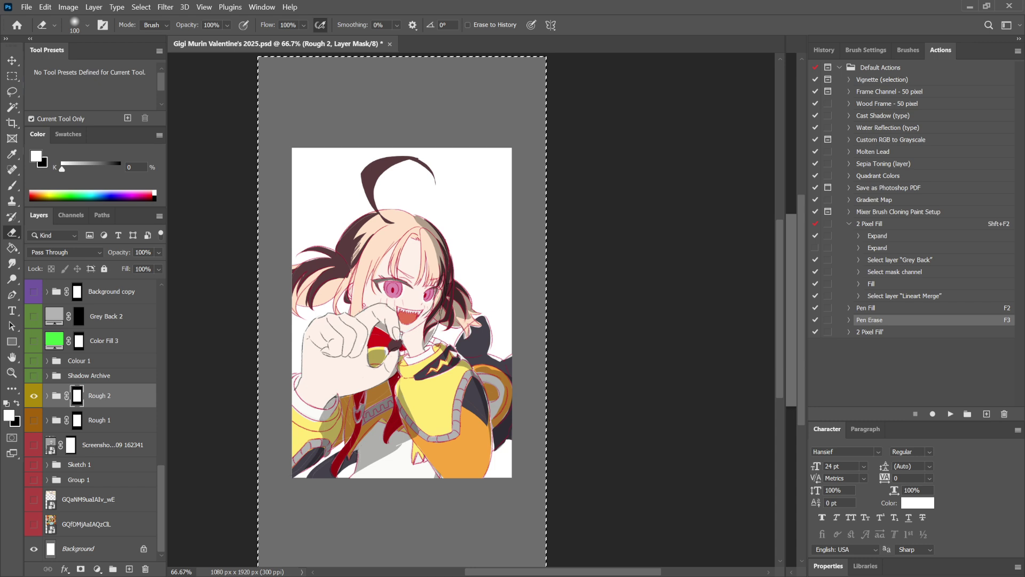
pyautogui.hotkey('ctrl', 'z')
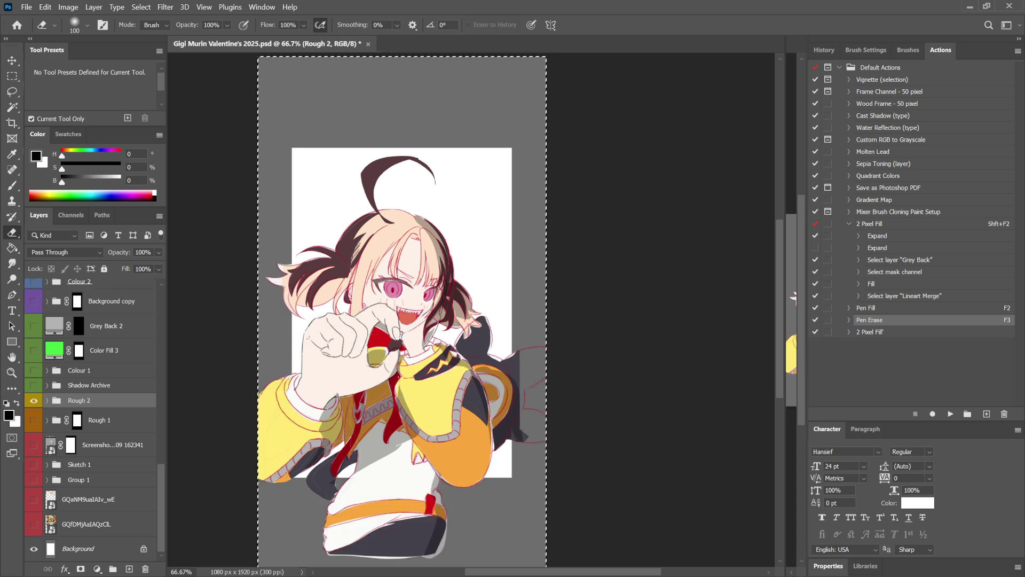
pyautogui.moveTo(402, 320); pyautogui.dragTo(391, 270)
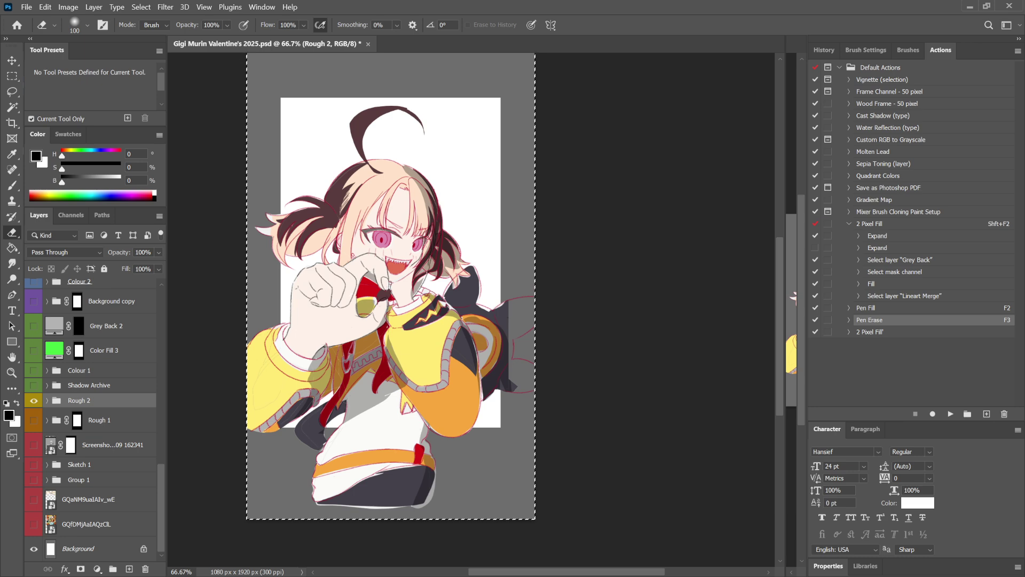
pyautogui.hotkey('ctrl', 'd')
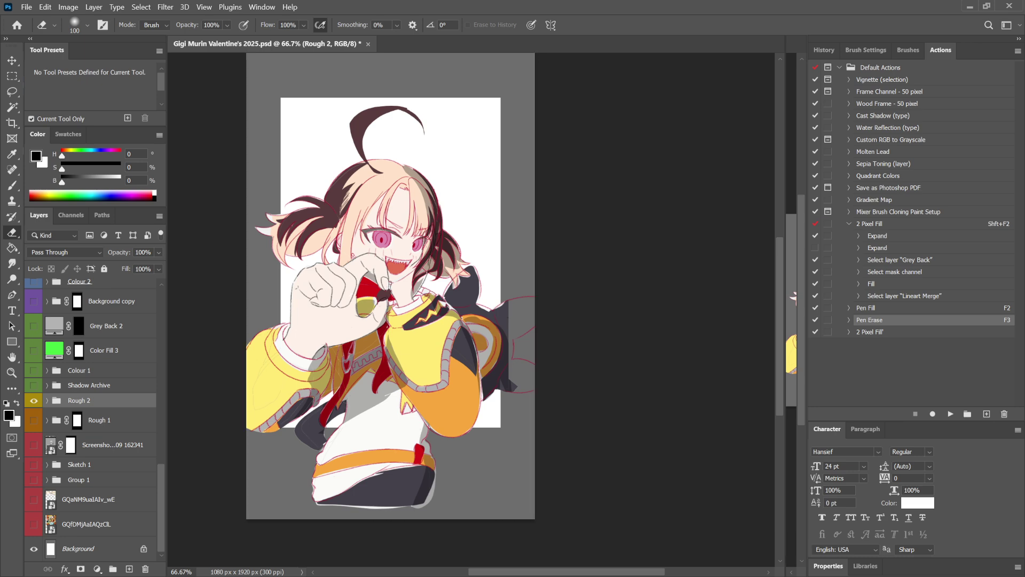
# Try merging the Rough 2 group into a single layer and shifting the artwork slightly with Free Transform.
pyautogui.moveTo(390, 288); pyautogui.dragTo(388, 323)
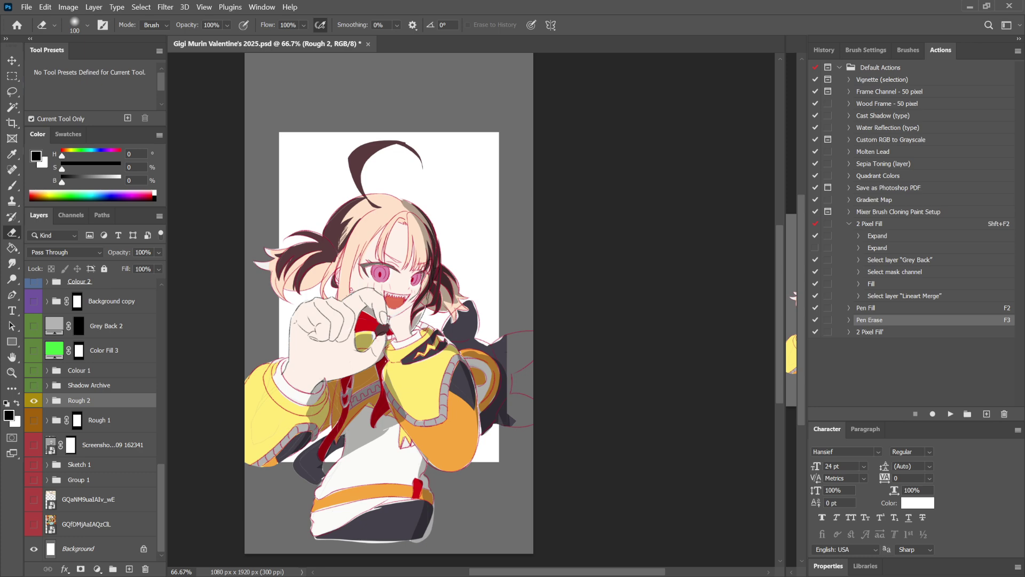
pyautogui.hotkey('ctrl', 'e')
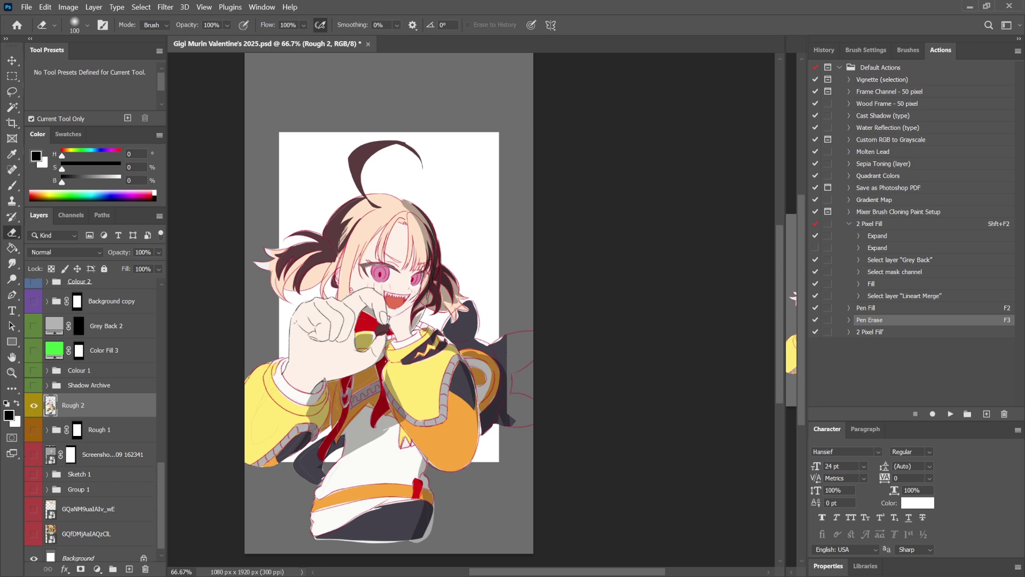
pyautogui.hotkey('ctrl', 't')
pyautogui.moveTo(386, 341)
pyautogui.mouseDown()
pyautogui.moveTo(417, 317)
pyautogui.moveTo(369, 310)
pyautogui.moveTo(408, 321)
pyautogui.moveTo(383, 342)
pyautogui.mouseUp()
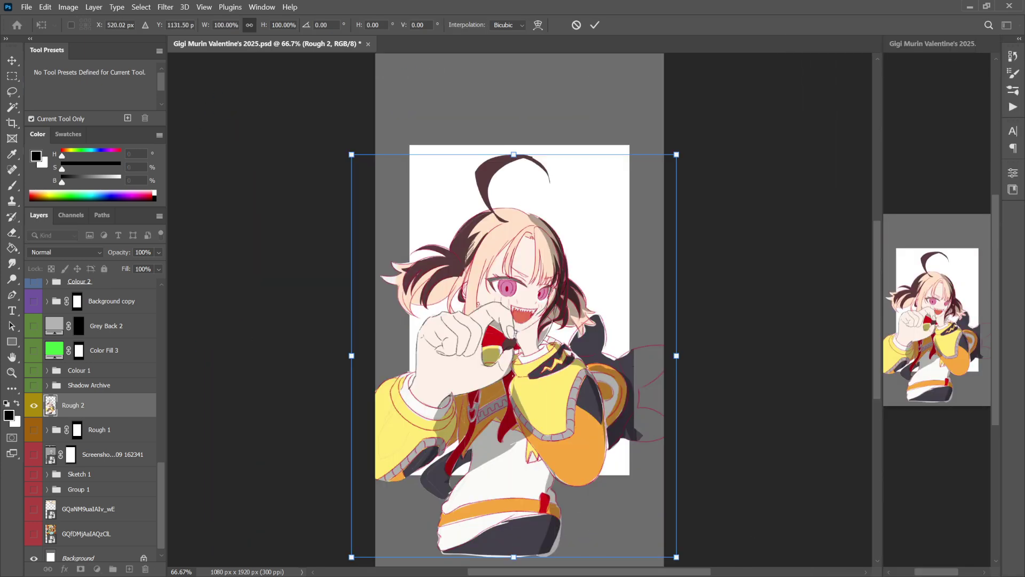
pyautogui.moveTo(513, 362)
pyautogui.mouseDown()
pyautogui.moveTo(540, 339)
pyautogui.moveTo(500, 367)
pyautogui.moveTo(540, 332)
pyautogui.moveTo(540, 349)
pyautogui.moveTo(490, 346)
pyautogui.moveTo(538, 350)
pyautogui.moveTo(518, 360)
pyautogui.mouseUp()
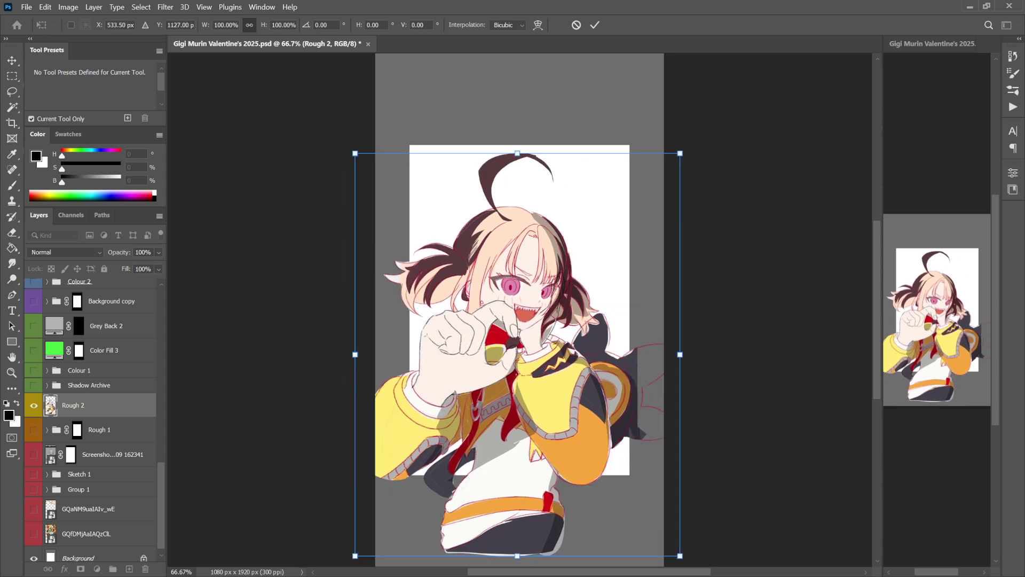
pyautogui.press('Return')
pyautogui.press('e')
pyautogui.hotkey('ctrl', 'g')
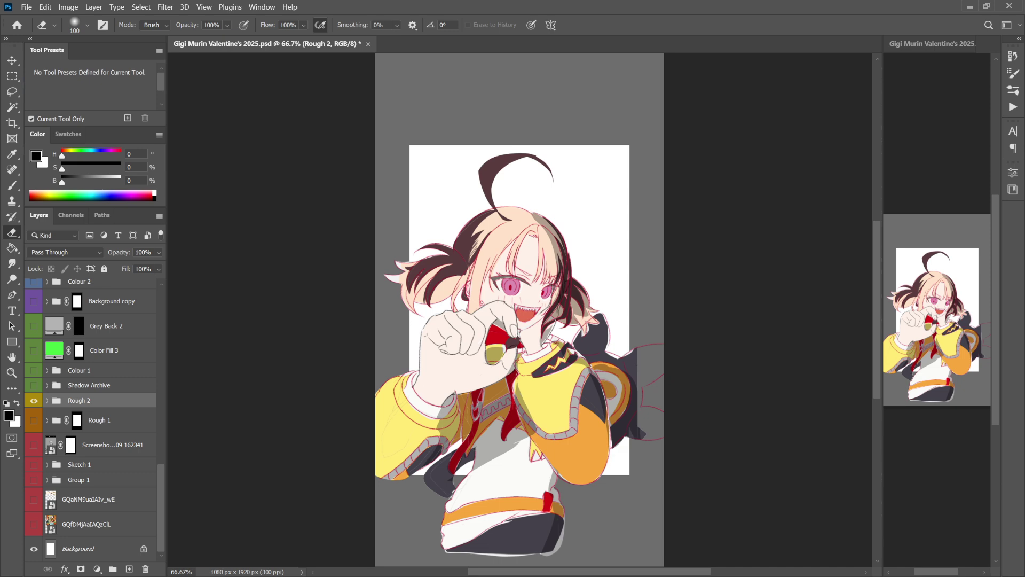
# Copy the Rough 1 mask onto the Rough 2 group, check the group's contents, and clear the selection.
pyautogui.hotkey('ctrl', 'a')
pyautogui.moveTo(77, 420); pyautogui.dragTo(78, 401)
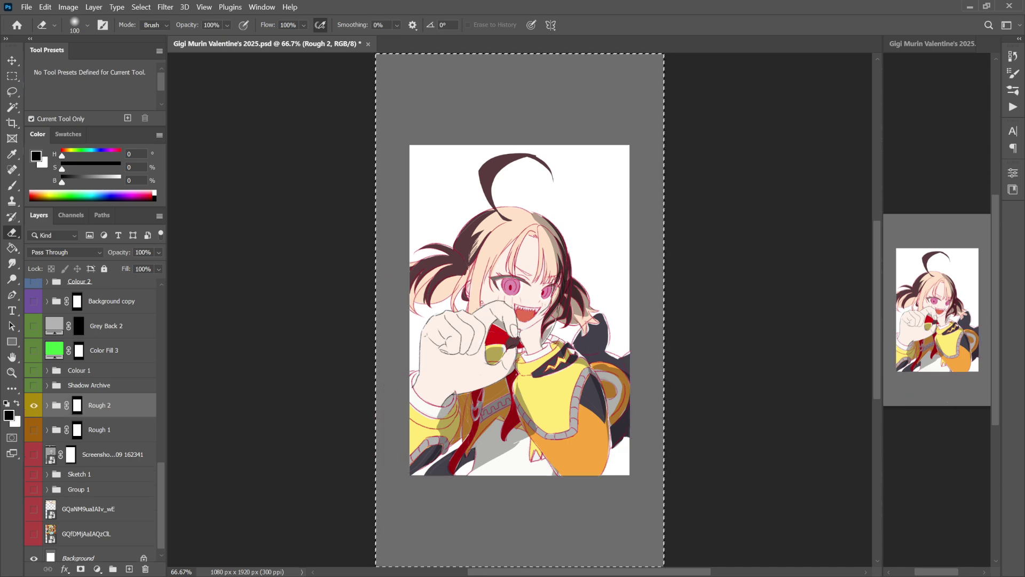
pyautogui.click(47, 406)
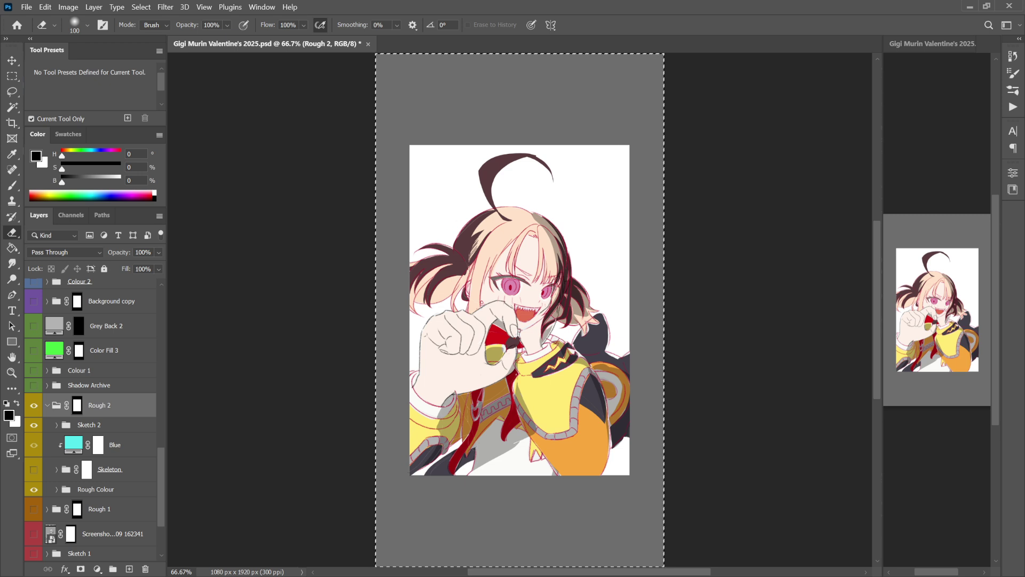
pyautogui.click(47, 405)
pyautogui.hotkey('ctrl', 'd')
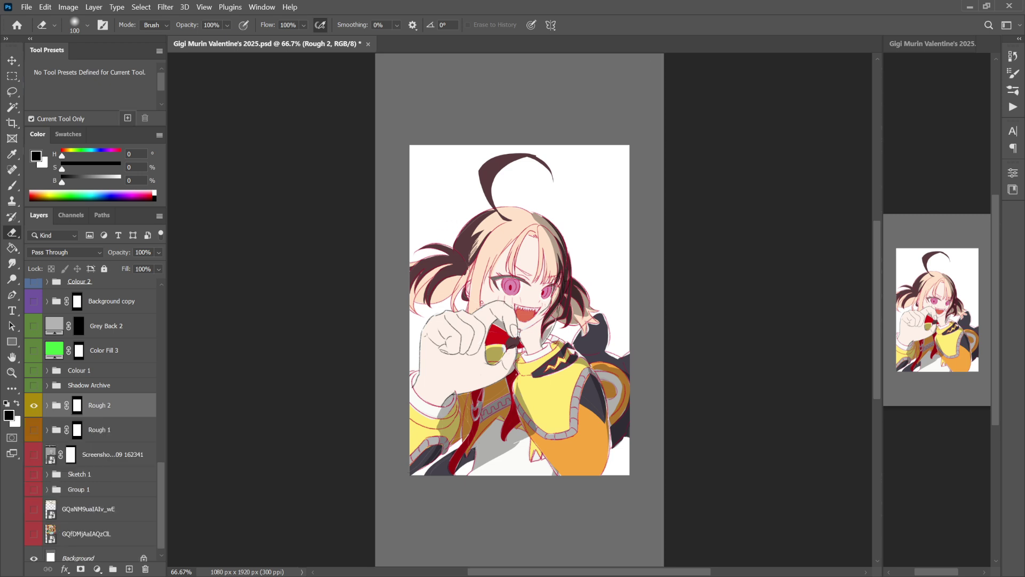
# Outline the white picture frame with a rectangular selection, target the Rough 2 mask, try inverting the mask and the selection, and deselect.
pyautogui.press('m')
pyautogui.moveTo(519, 309); pyautogui.dragTo(436, 289)
pyautogui.moveTo(328, 125); pyautogui.dragTo(384, 242)
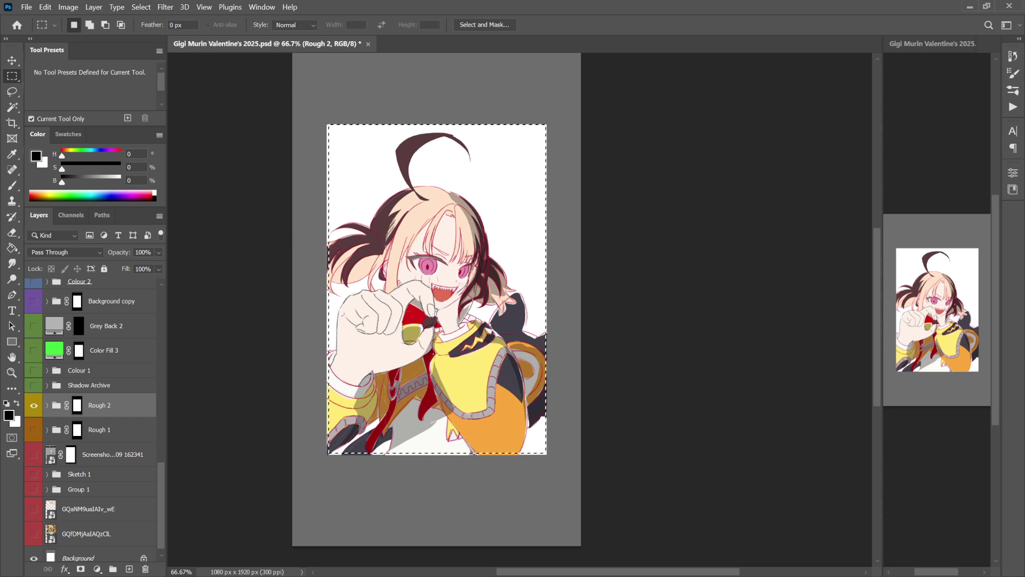
pyautogui.click(77, 405)
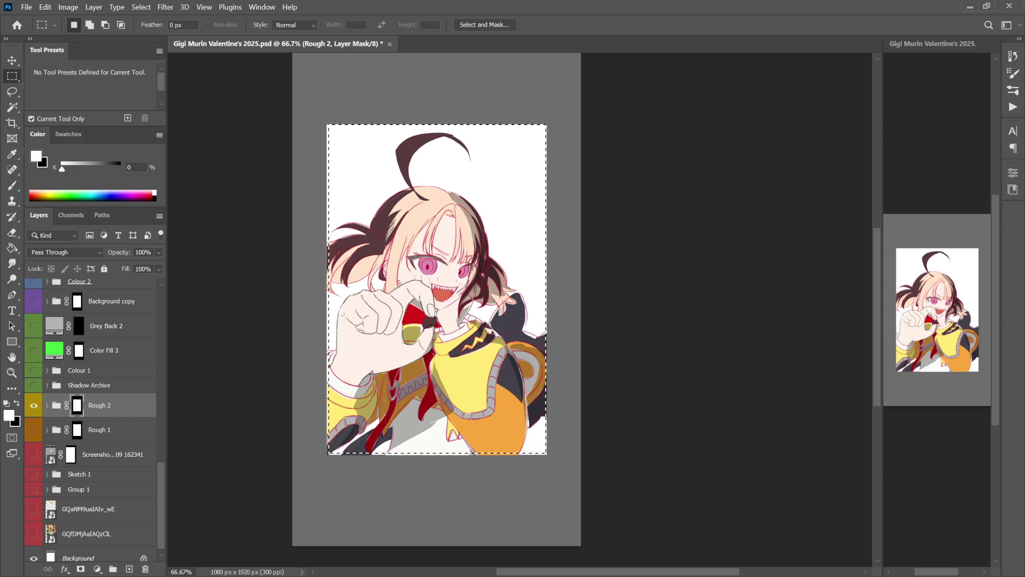
pyautogui.hotkey('ctrl', 'i')
pyautogui.hotkey('ctrl', 'z')
pyautogui.hotkey('ctrl', 'shift', 'i')
pyautogui.moveTo(437, 289); pyautogui.dragTo(408, 297)
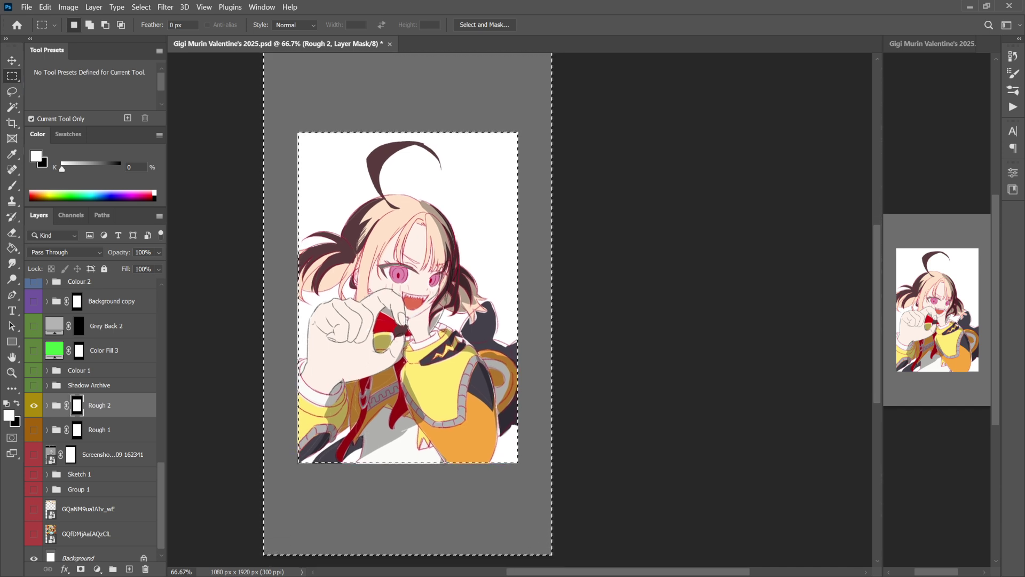
pyautogui.hotkey('ctrl', 'd')
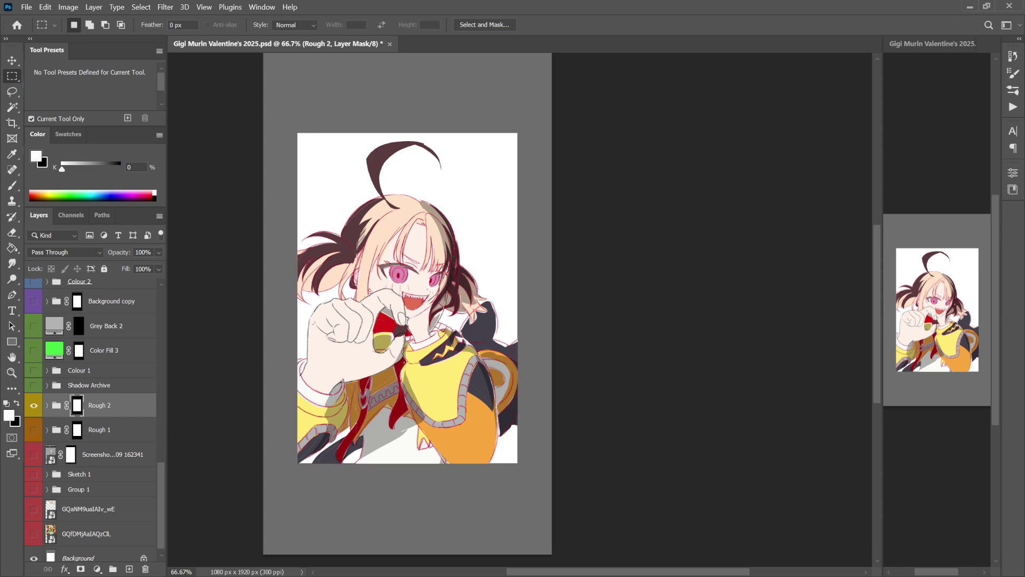
pyautogui.moveTo(408, 296); pyautogui.dragTo(400, 277)
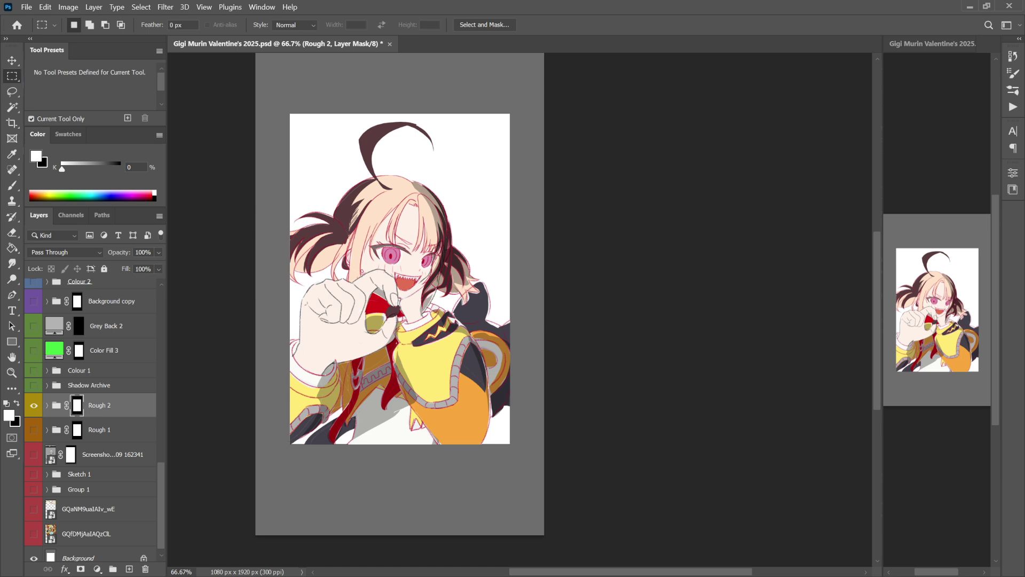
pyautogui.hotkey('ctrl', 't')
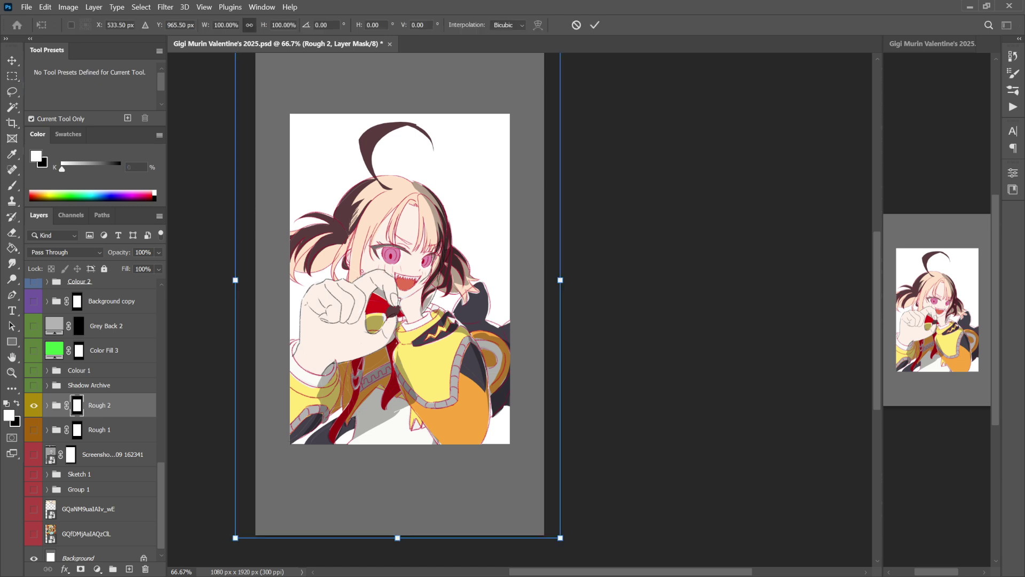
pyautogui.moveTo(400, 277); pyautogui.dragTo(440, 258)
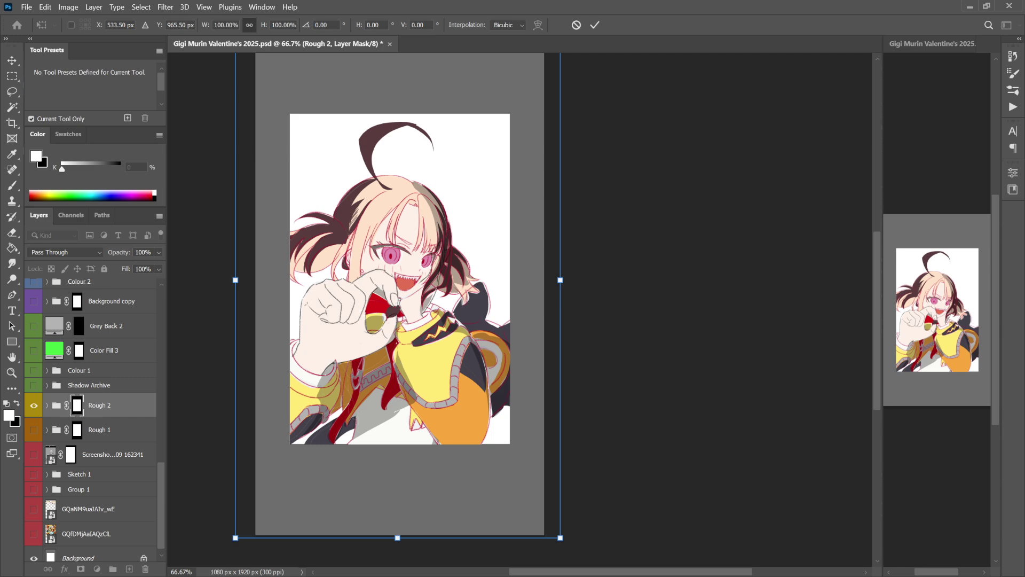
pyautogui.press('Escape')
# Select everything from Sketch 2 to Rough Colour inside Rough 2 and try moving it up and to the right within the group mask.
pyautogui.click(57, 405)
pyautogui.click(47, 406)
pyautogui.scroll(-3, 65, 405)
pyautogui.click(89, 336)
pyautogui.keyDown('shift'); pyautogui.click(96, 401); pyautogui.keyUp('shift')
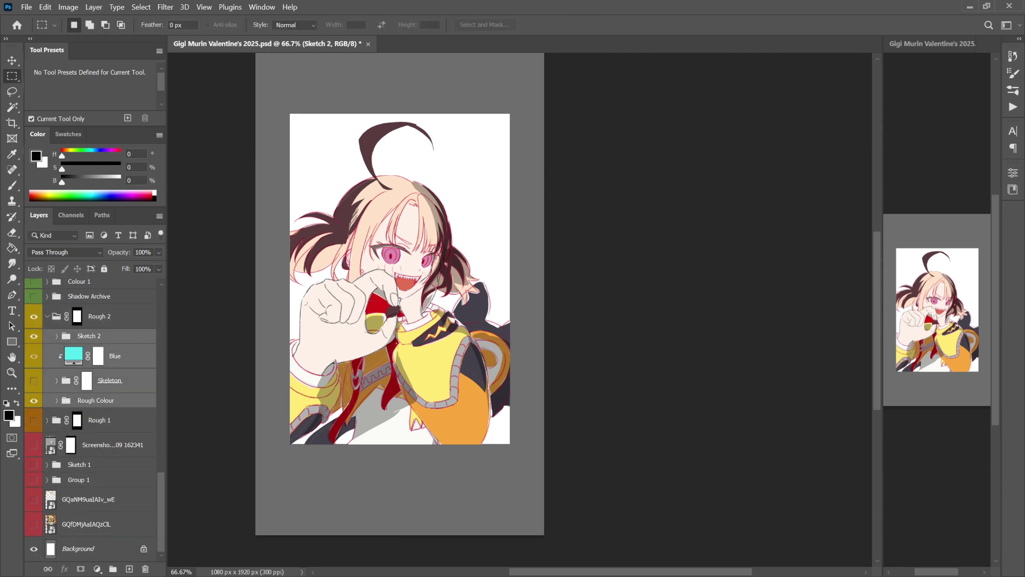
pyautogui.hotkey('ctrl', 't')
pyautogui.moveTo(398, 279); pyautogui.dragTo(421, 243)
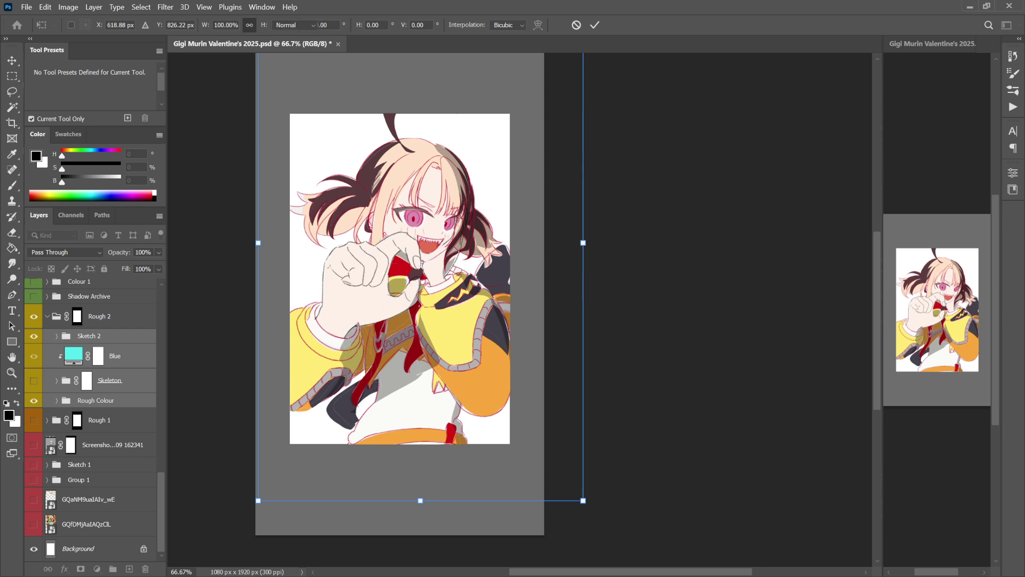
pyautogui.press('Return')
pyautogui.click(47, 317)
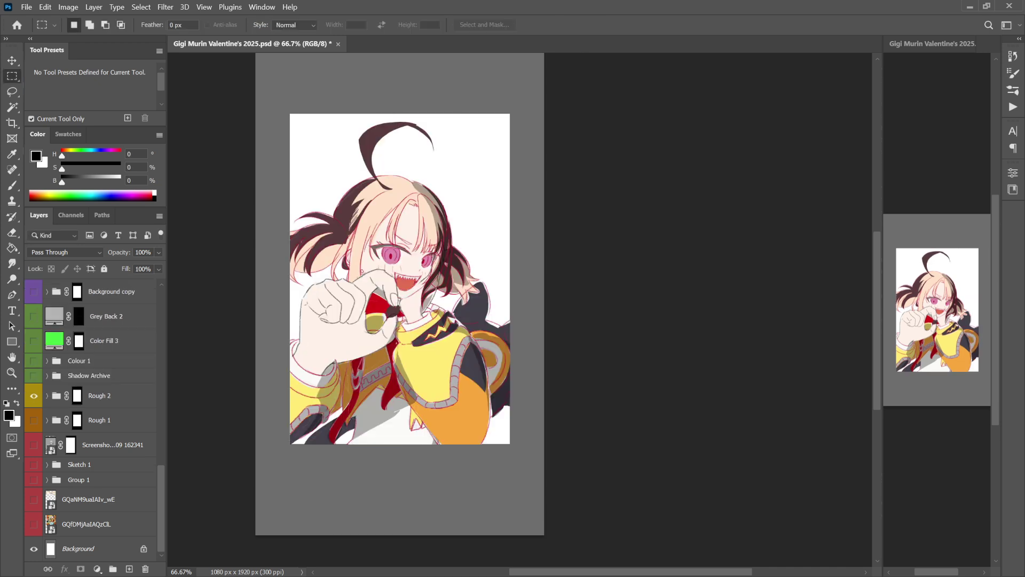
# Hide the Rough 2 group and show the Gigi Murin 1 layer with the Background group and white Signature.
pyautogui.click(34, 395)
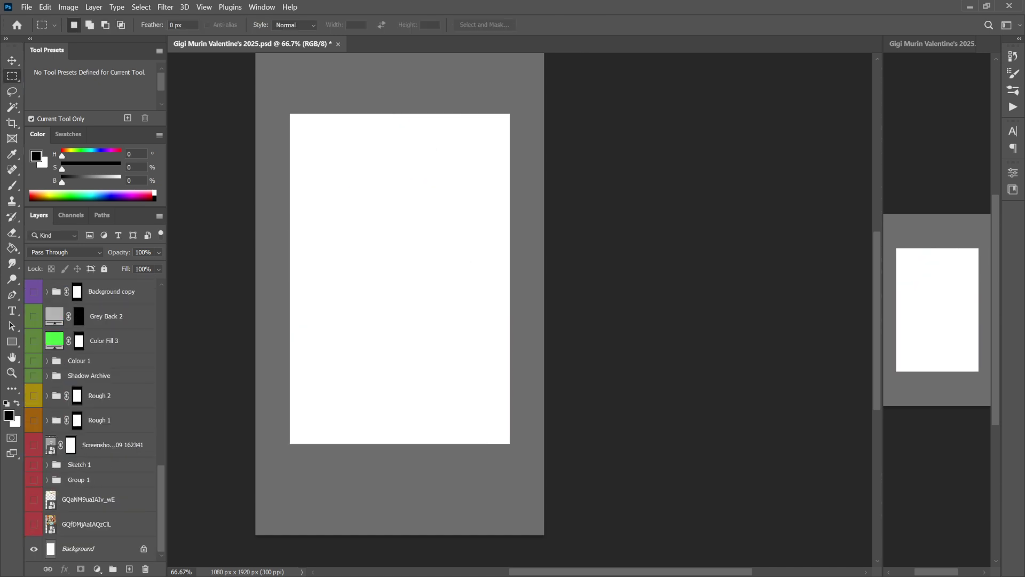
pyautogui.scroll(10, 90, 417)
pyautogui.click(34, 339)
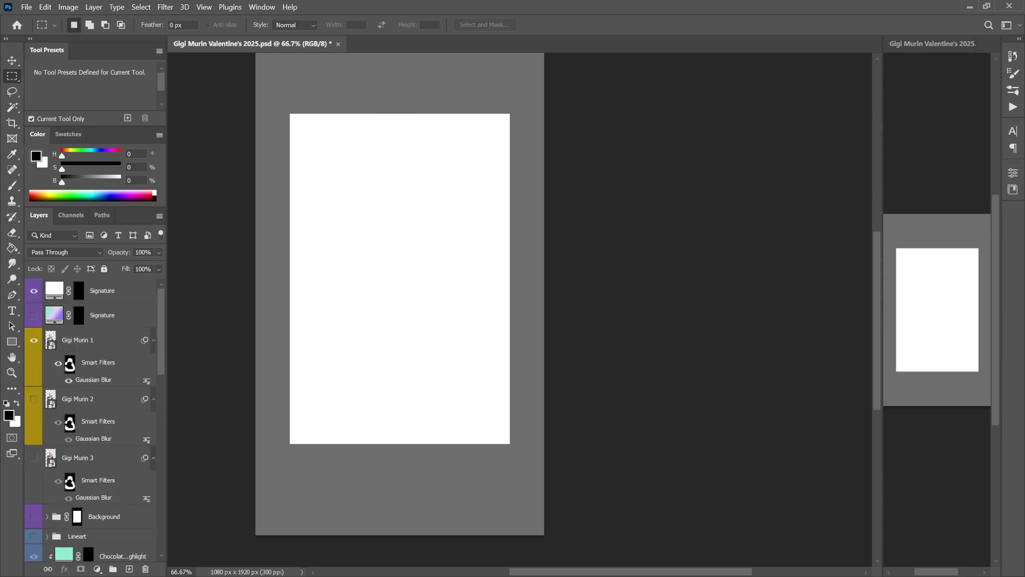
pyautogui.scroll(-5, 91, 417)
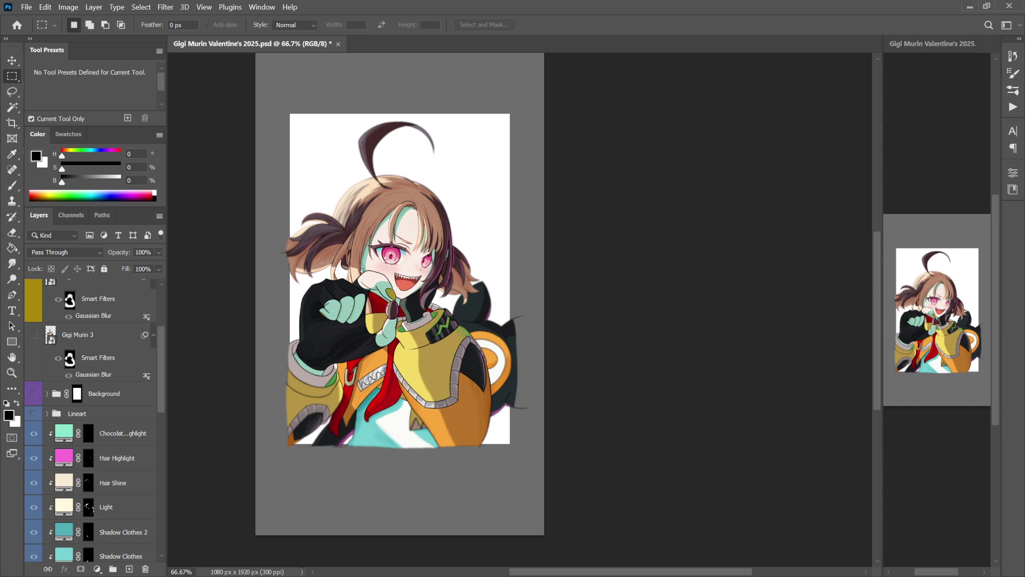
pyautogui.scroll(5, 91, 417)
pyautogui.click(33, 516)
pyautogui.click(34, 291)
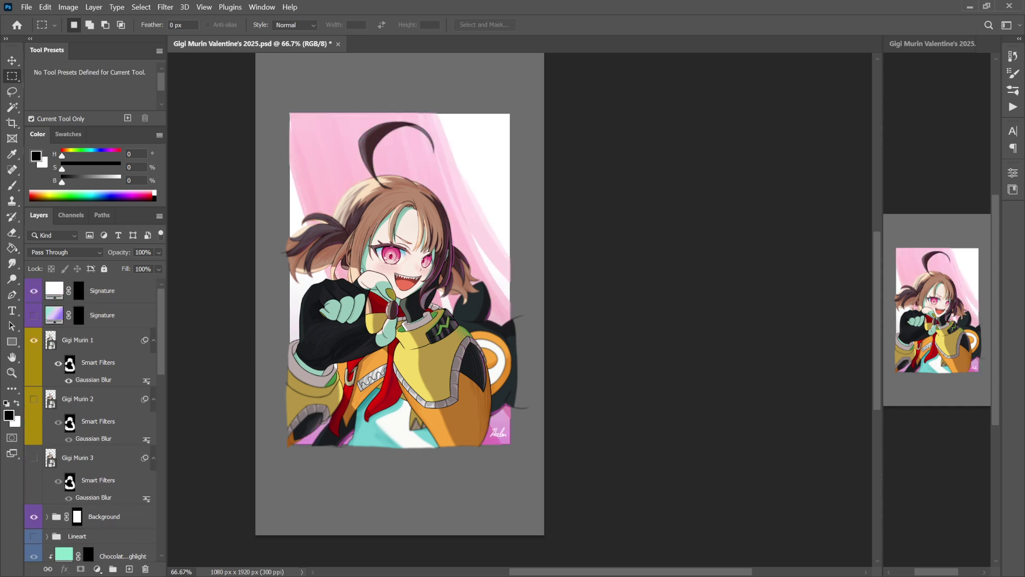
pyautogui.moveTo(400, 321); pyautogui.dragTo(518, 360)
pyautogui.hotkey('ctrl', '+')
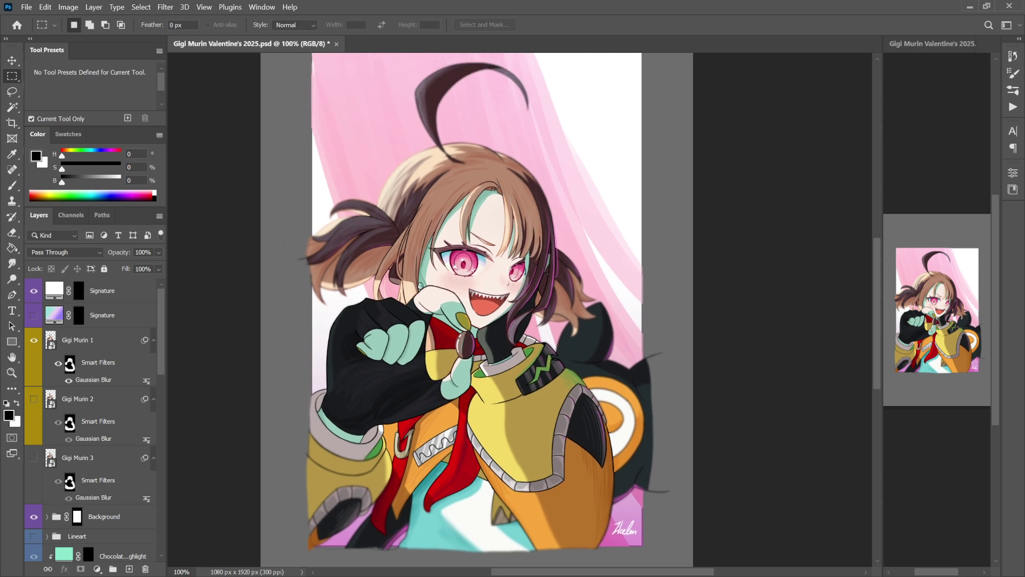
pyautogui.moveTo(519, 360); pyautogui.dragTo(496, 347)
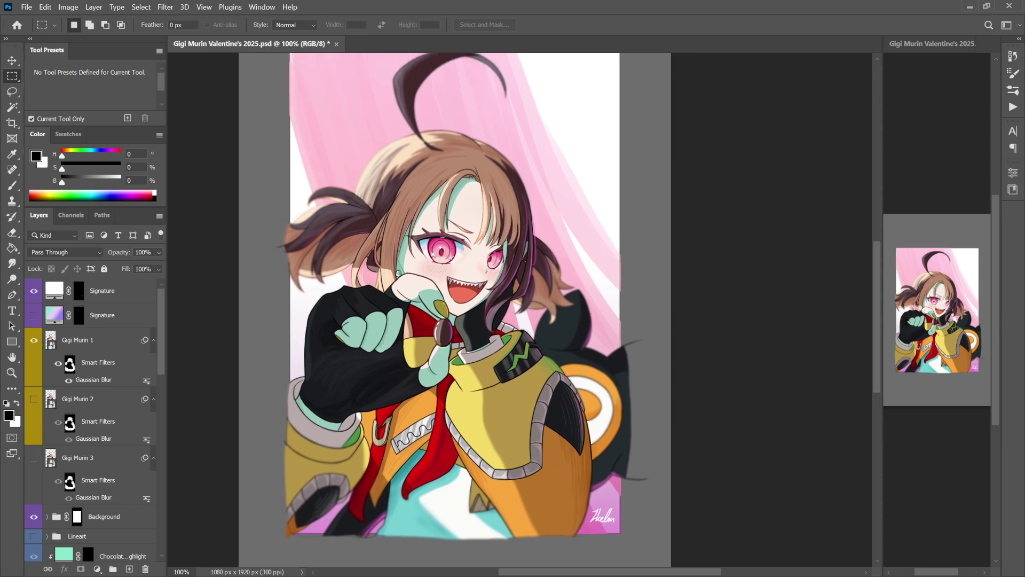
pyautogui.moveTo(496, 347)
pyautogui.mouseDown()
pyautogui.moveTo(532, 274)
pyautogui.moveTo(506, 351)
pyautogui.mouseUp()
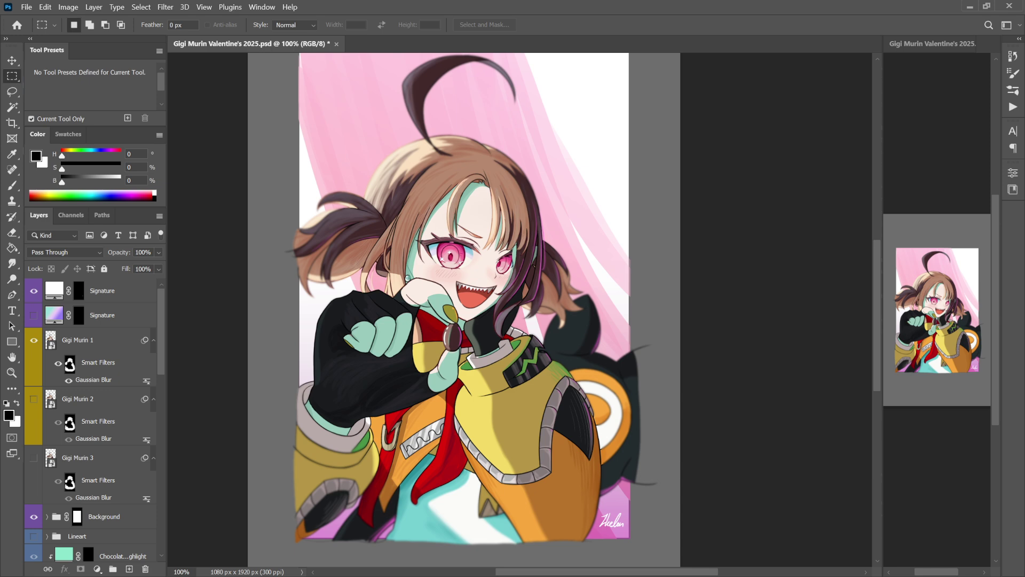